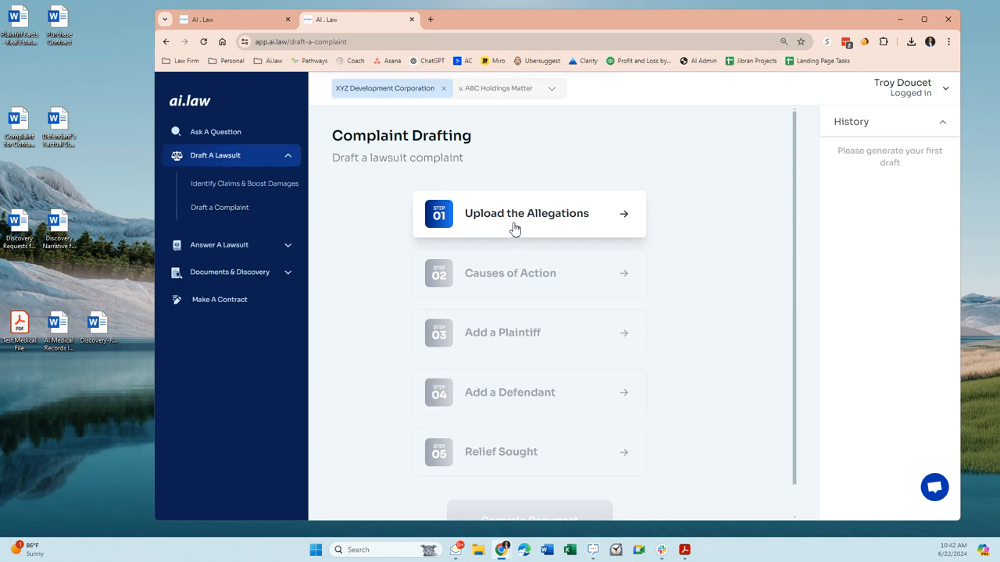
- Open the Upload the Allegations step of the lawsuit complaint draft
left_click(494, 219)
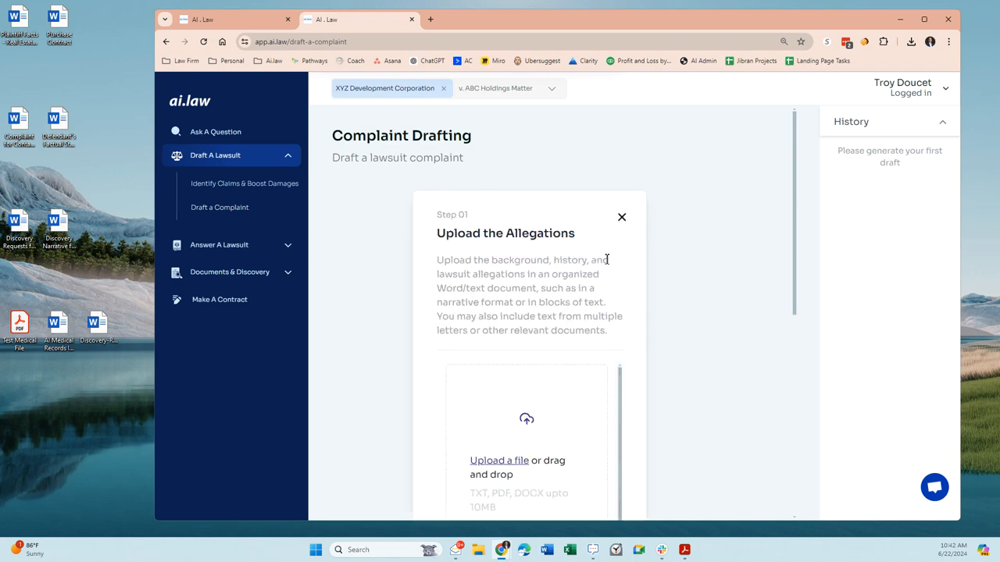
scroll(620, 259, "down", 2)
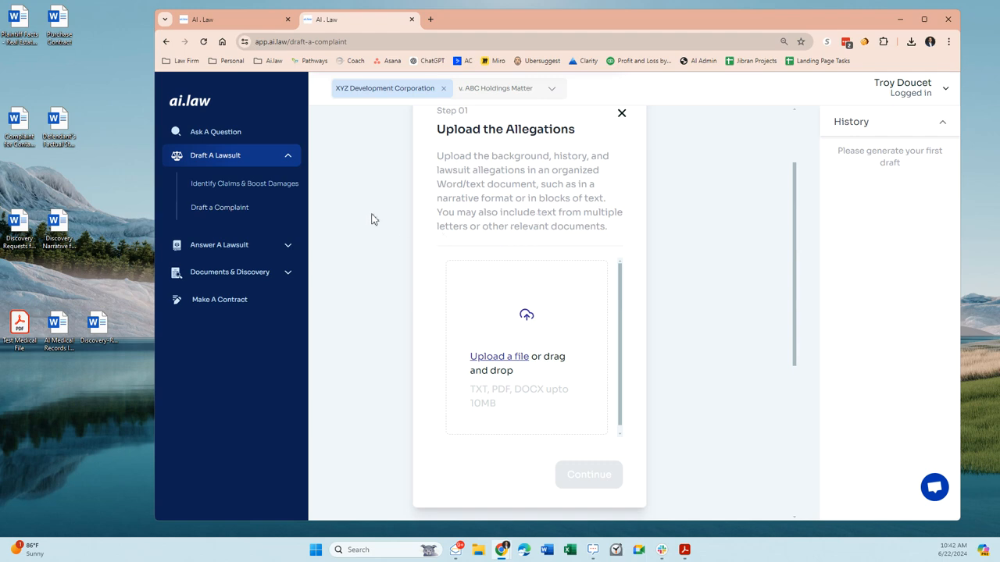
scroll(530, 357, "down", 1)
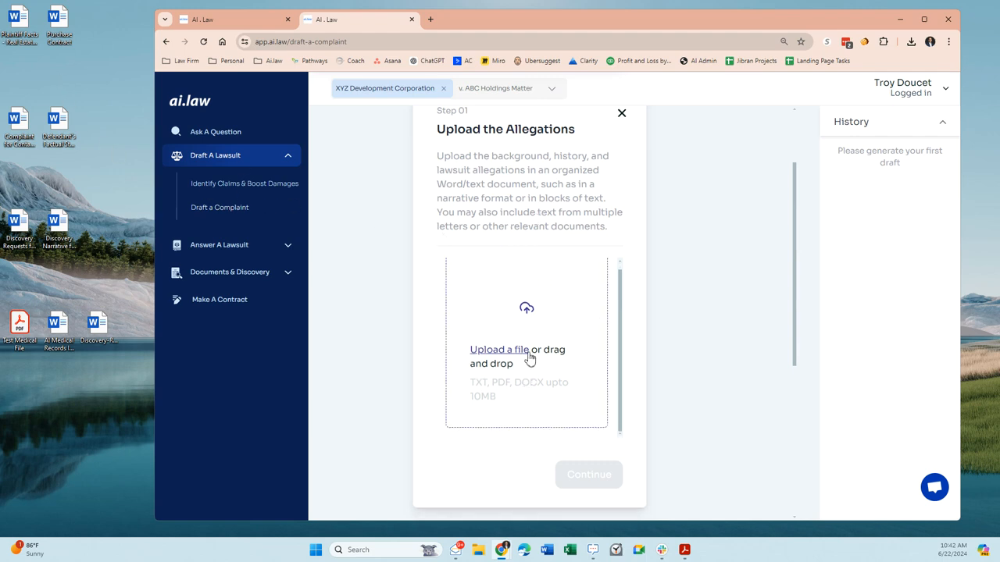
- Open the Plaintiff Facts document in Word and examine the parties, dry cleaning business, environmental test and remediation cost in its narrative
double_click(19, 28)
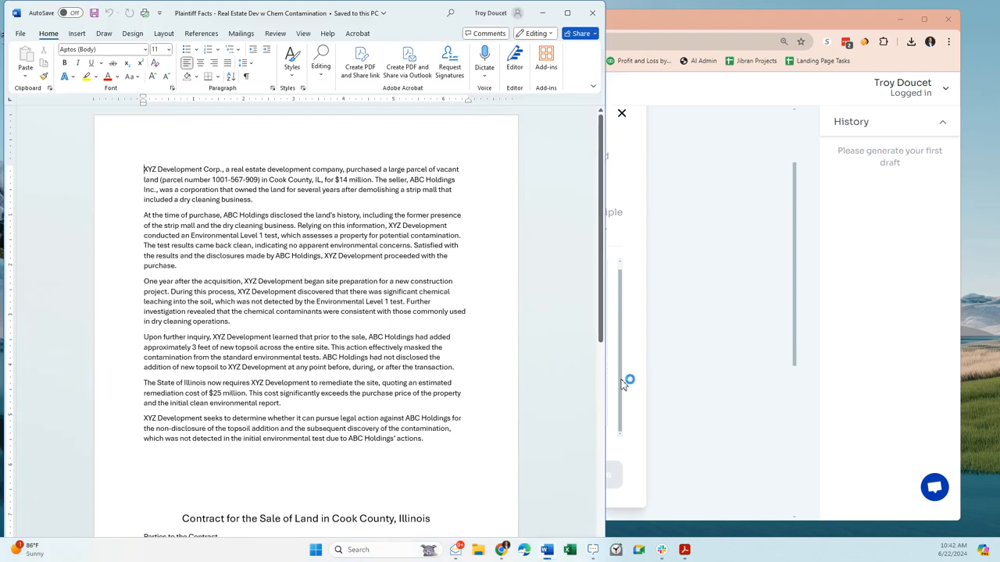
left_click_drag(419, 14, 632, 26)
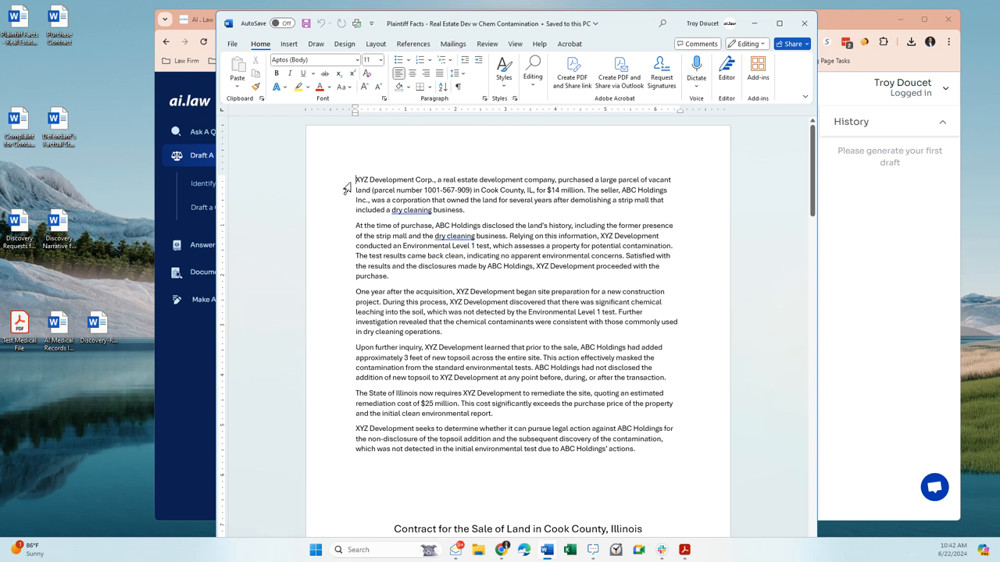
left_click_drag(354, 180, 439, 180)
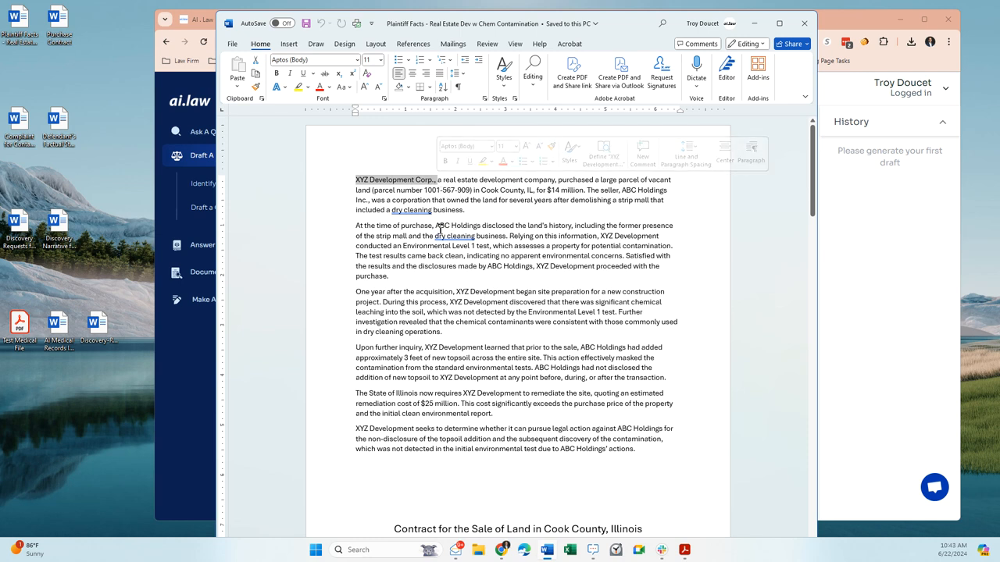
left_click_drag(435, 225, 481, 227)
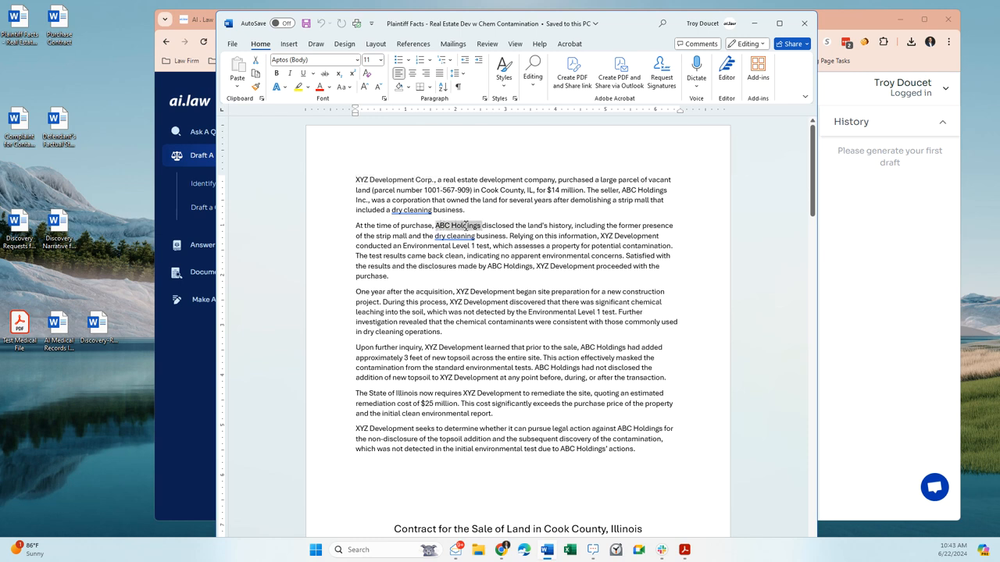
left_click(530, 247)
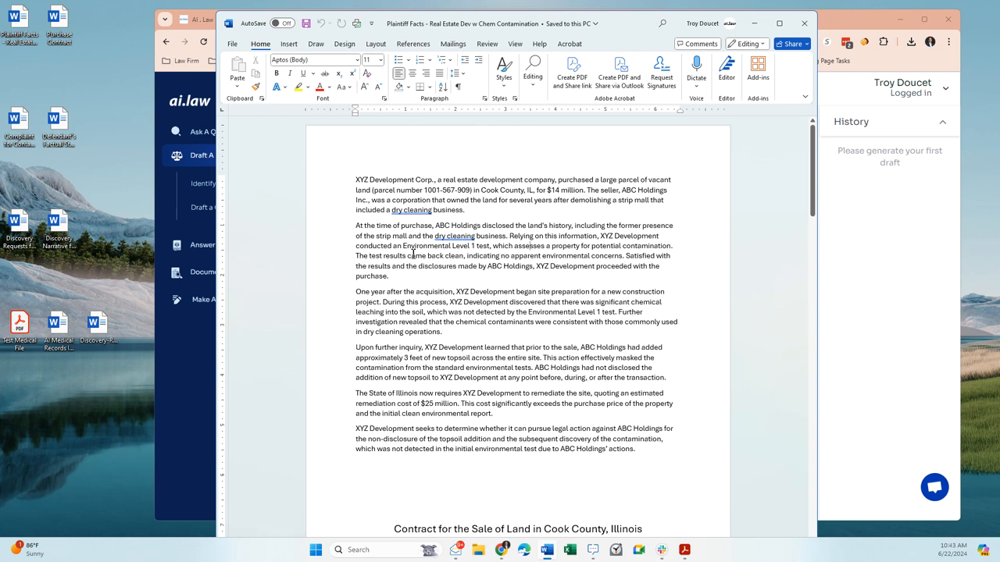
left_click_drag(433, 235, 506, 236)
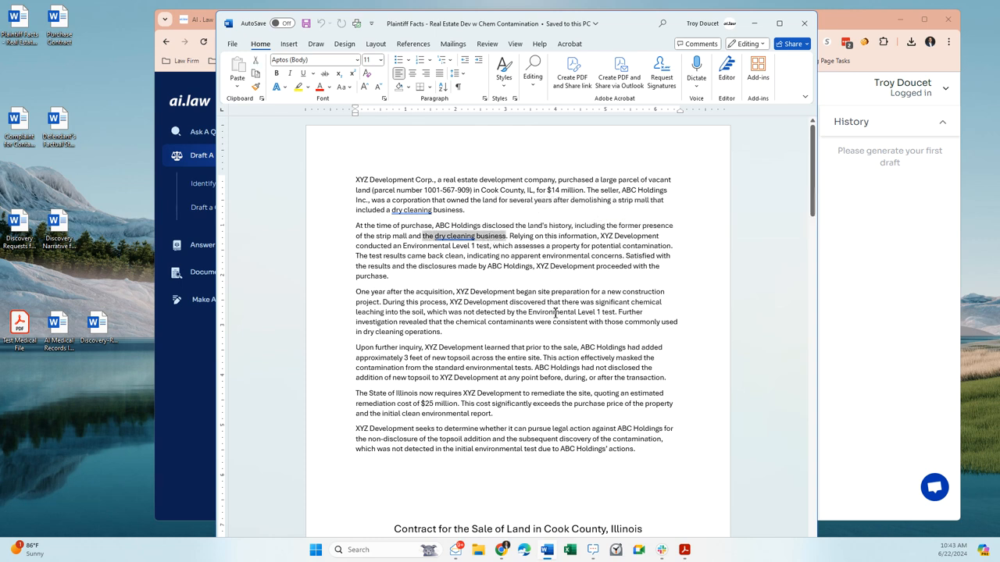
left_click_drag(554, 312, 615, 312)
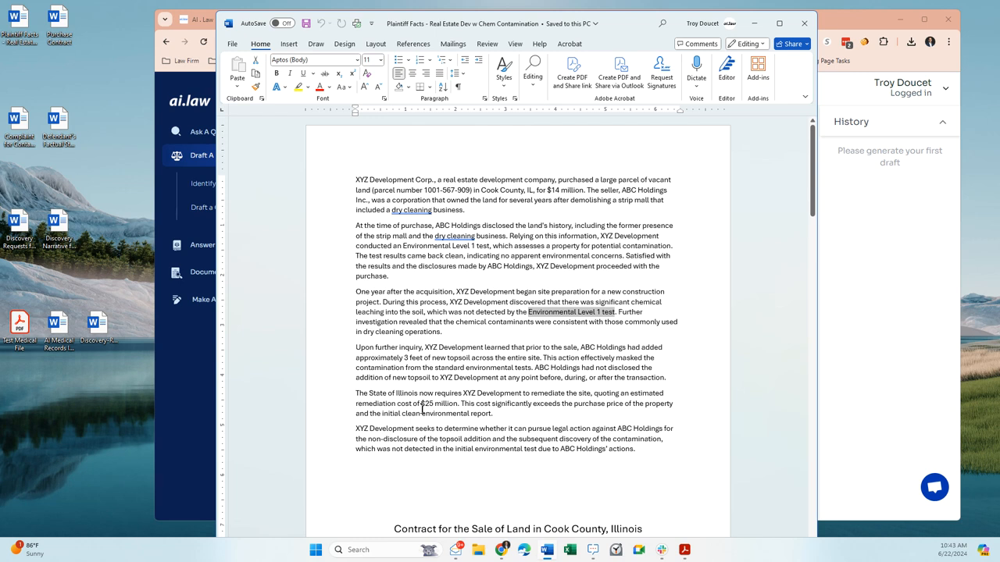
left_click_drag(419, 401, 457, 405)
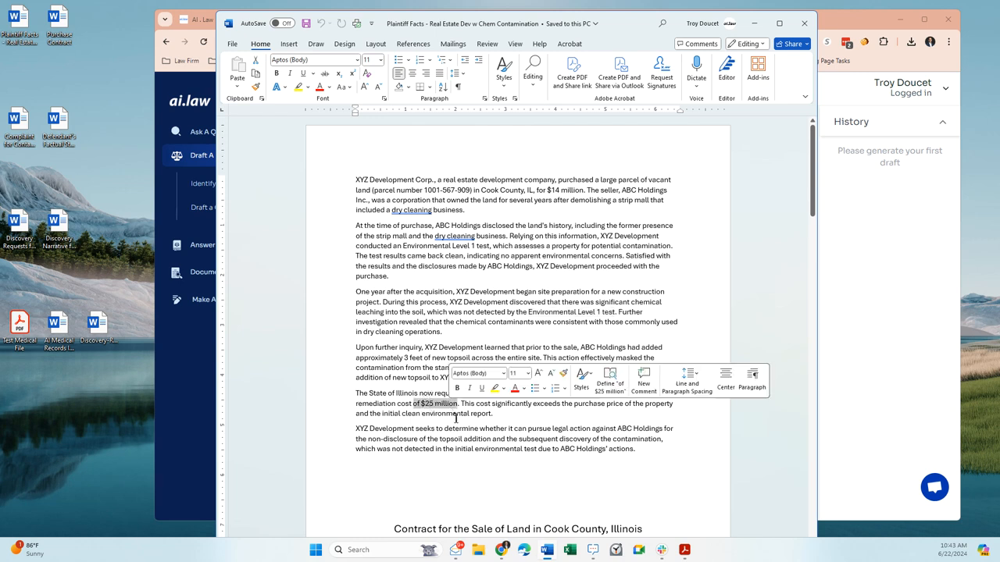
- Review the whole factual narrative on the first page, from the land purchase to the intended legal action
left_click(465, 211)
left_click_drag(383, 182, 355, 178)
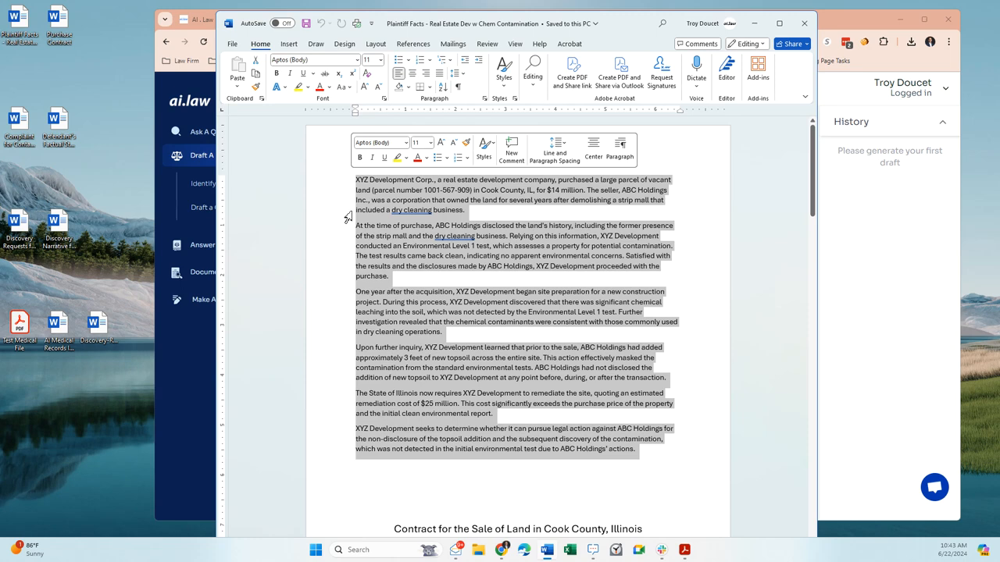
left_click(414, 246)
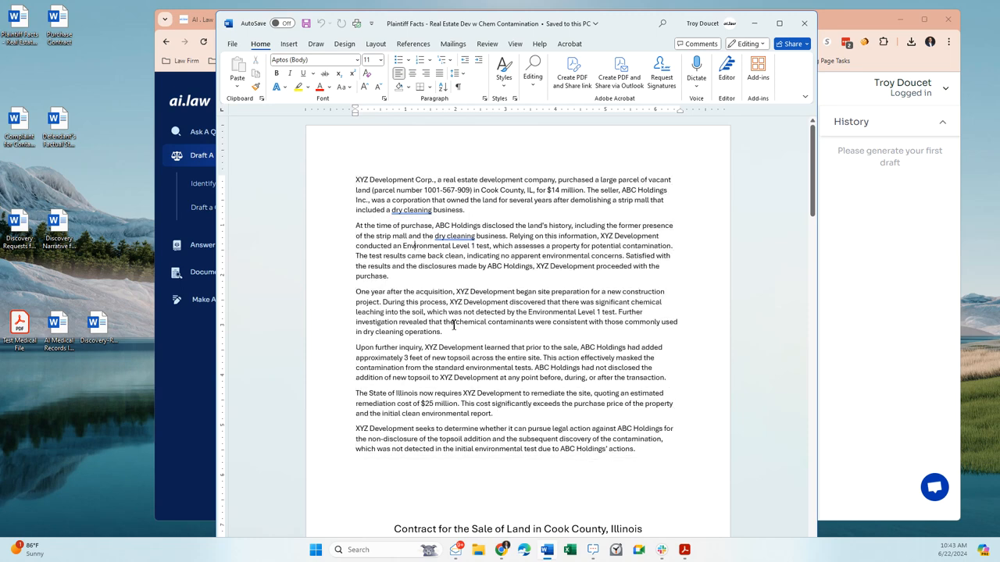
left_click_drag(490, 178, 543, 221)
left_click(500, 236)
left_click_drag(354, 180, 625, 451)
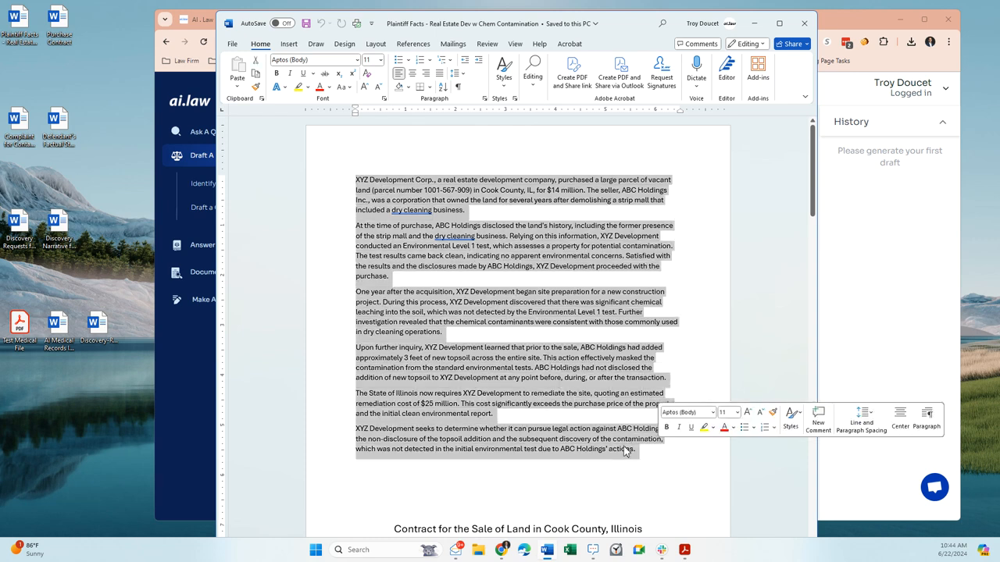
left_click(554, 435)
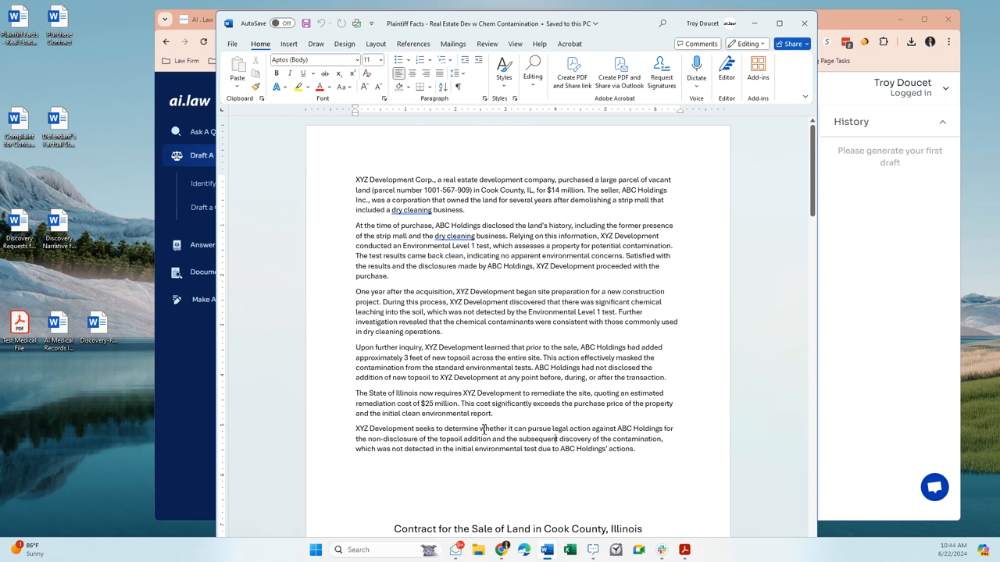
- Find the Contract for the Sale of Land in Cook County, Illinois below the narrative and highlight its opening lines
scroll(483, 425, "down", 2)
scroll(483, 425, "down", 3)
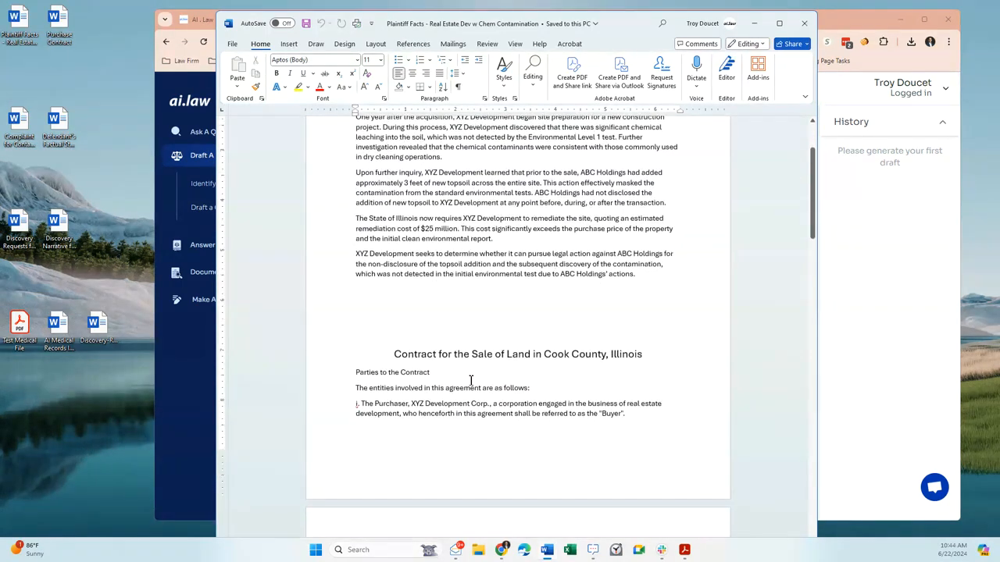
scroll(396, 231, "up", 1)
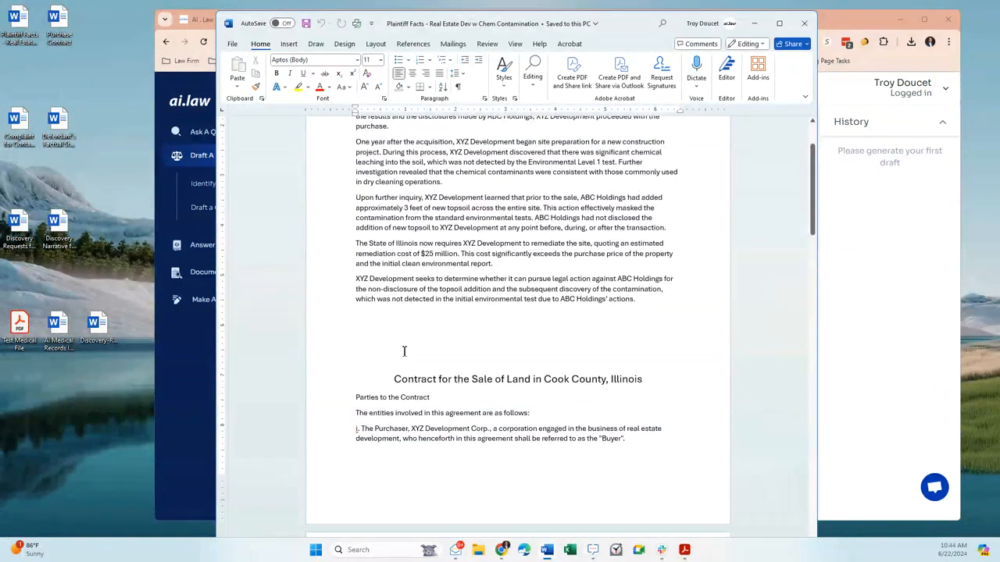
left_click(398, 339)
scroll(435, 340, "down", 1)
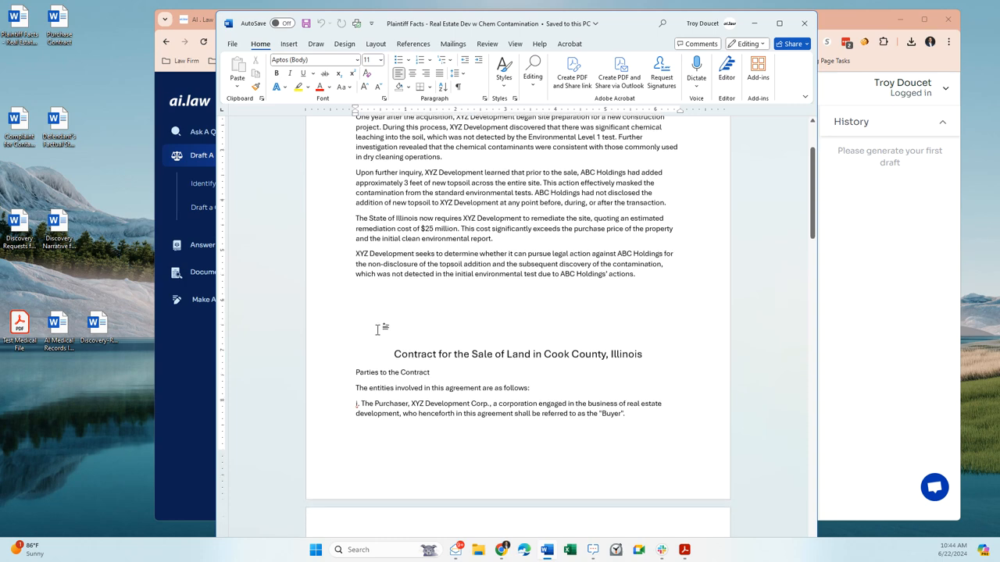
left_click_drag(379, 328, 641, 415)
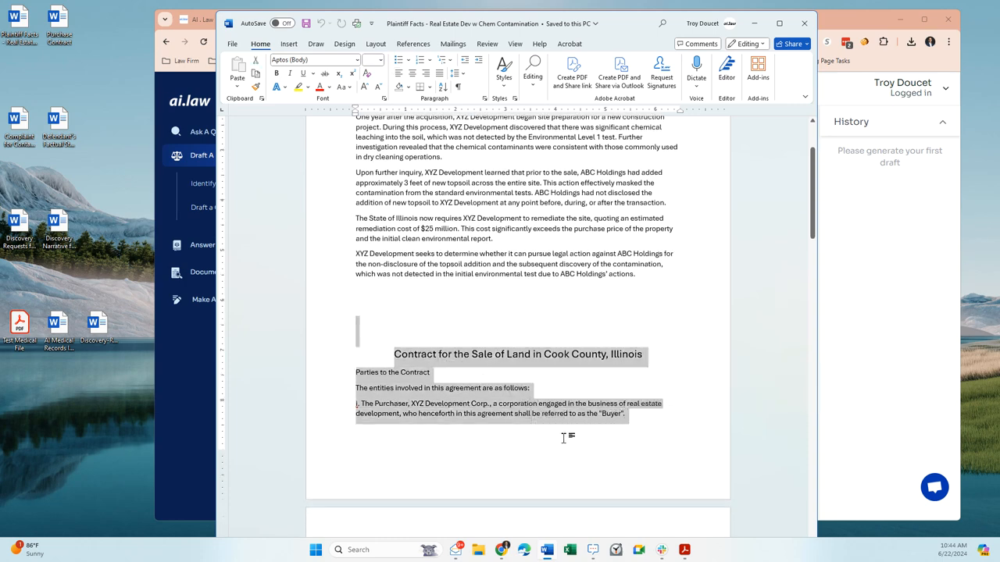
- Skim the purchase contract's clauses, including default, remedies, dispute resolution and zoning, and return to highlight the factual narrative at the document's start
scroll(565, 435, "down", 1)
scroll(531, 343, "down", 10)
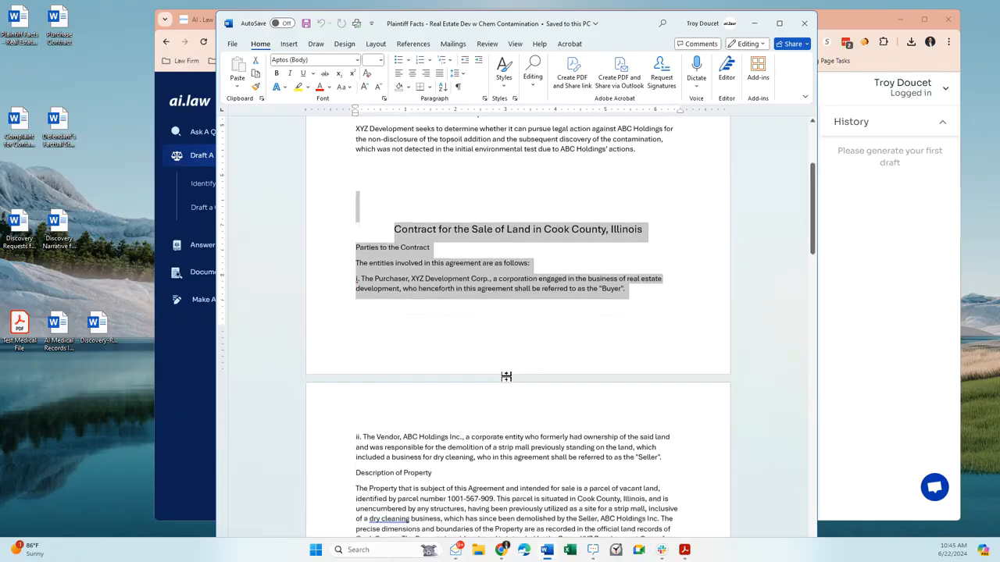
scroll(503, 382, "down", 15)
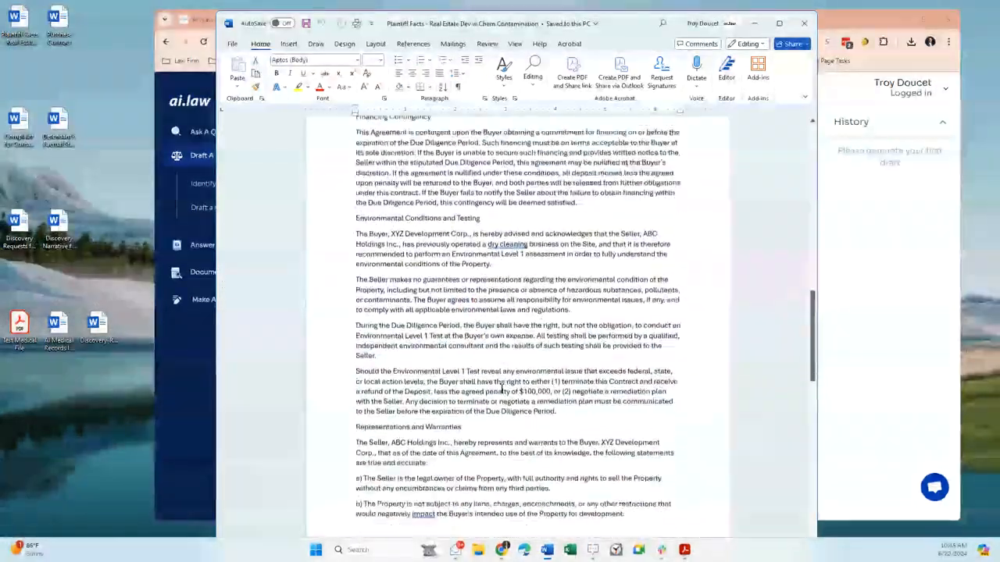
scroll(501, 389, "down", 20)
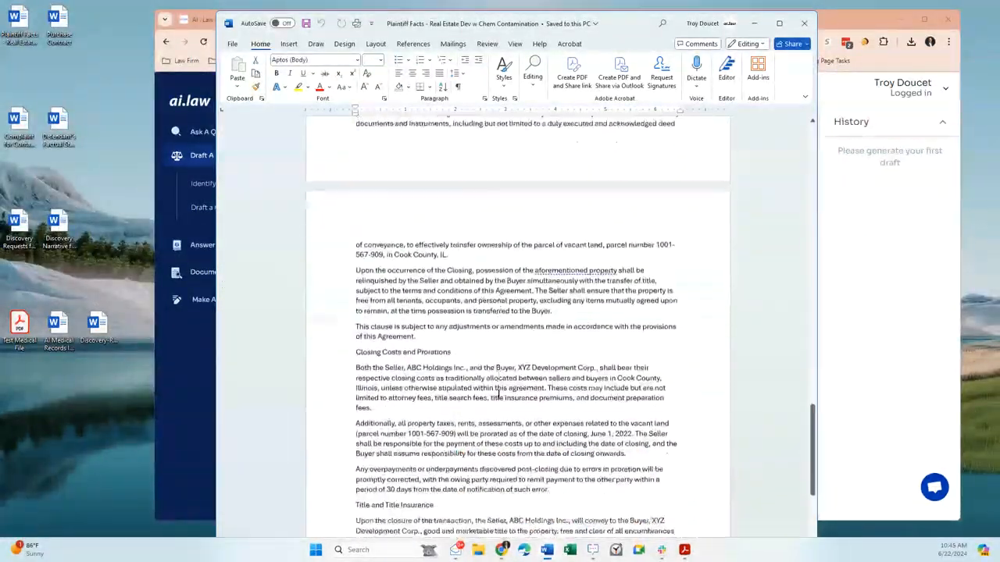
scroll(496, 399, "down", 20)
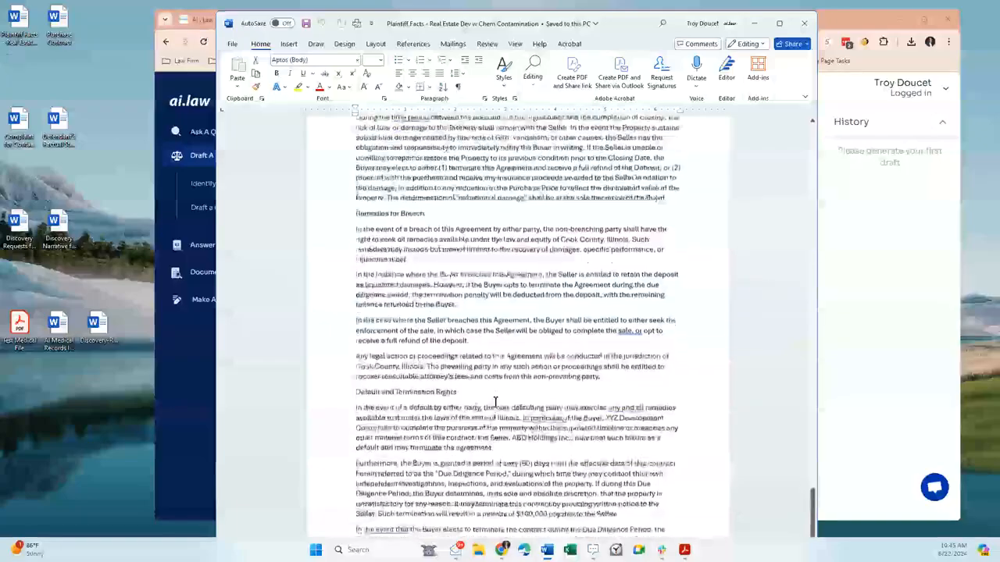
scroll(494, 400, "down", 20)
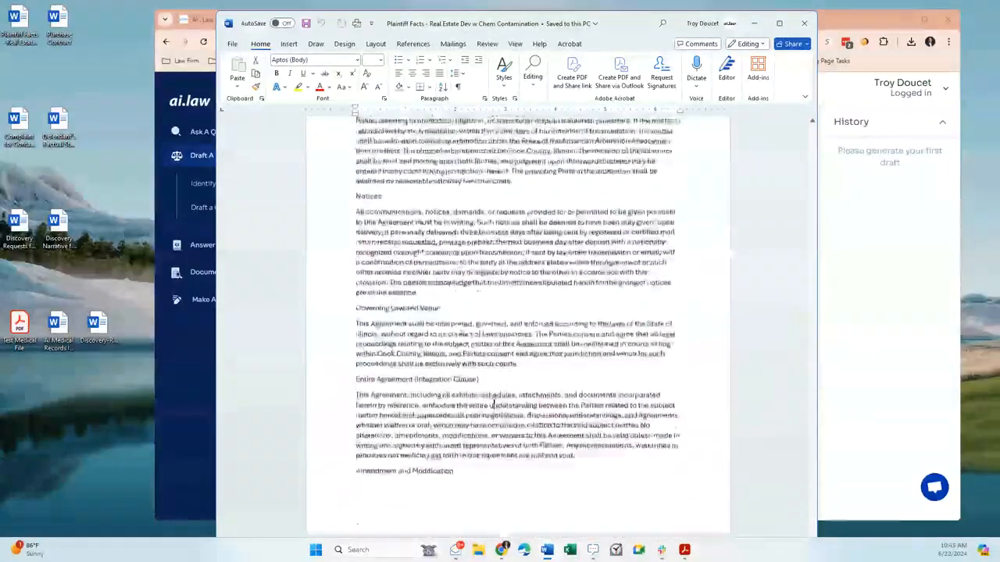
scroll(492, 403, "down", 20)
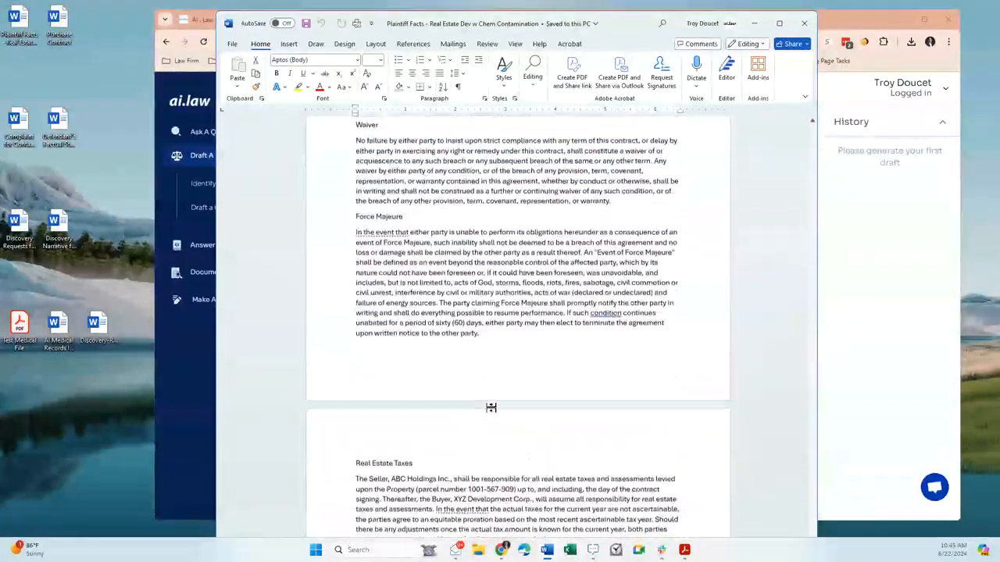
scroll(491, 412, "down", 20)
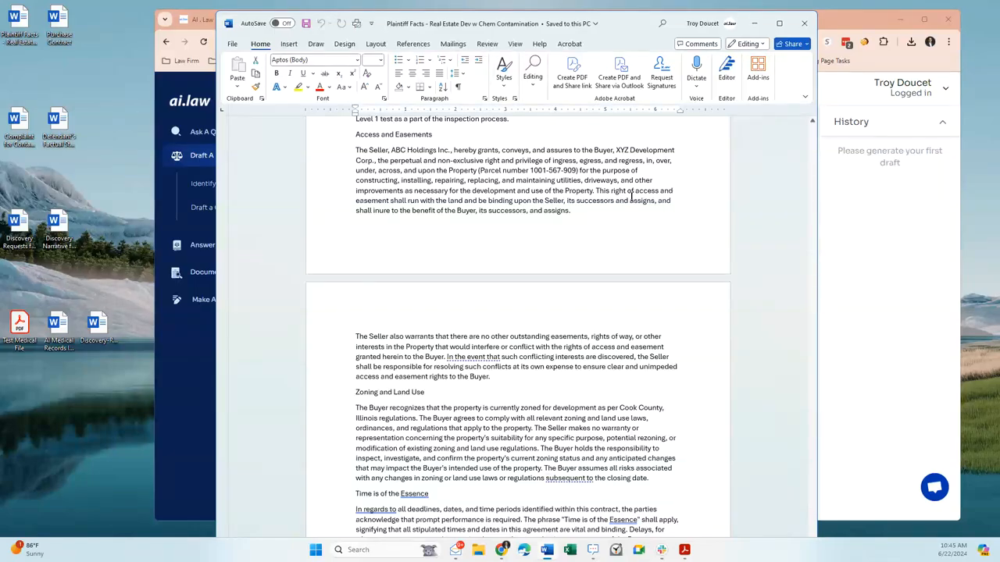
scroll(560, 213, "up", 20)
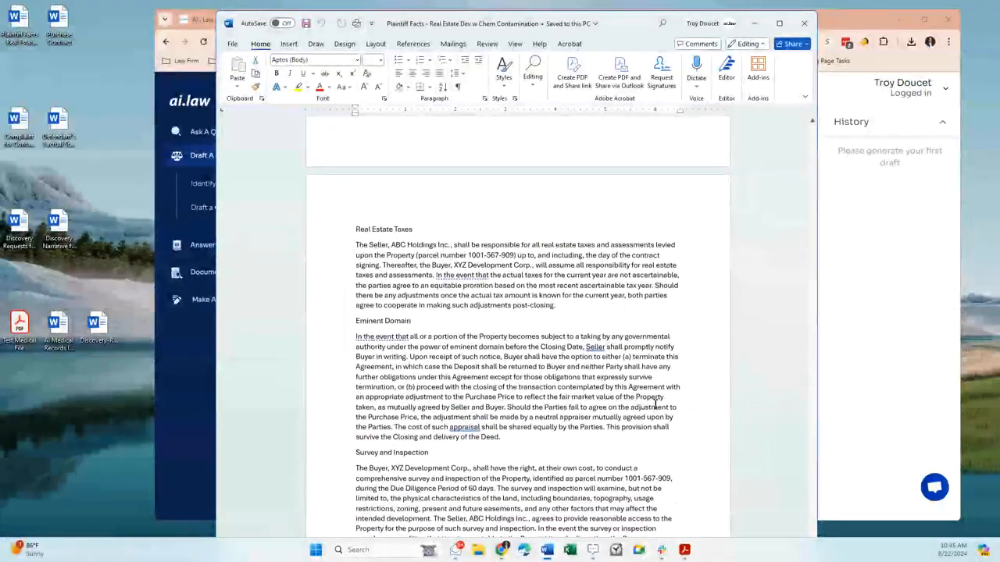
scroll(602, 355, "down", 20)
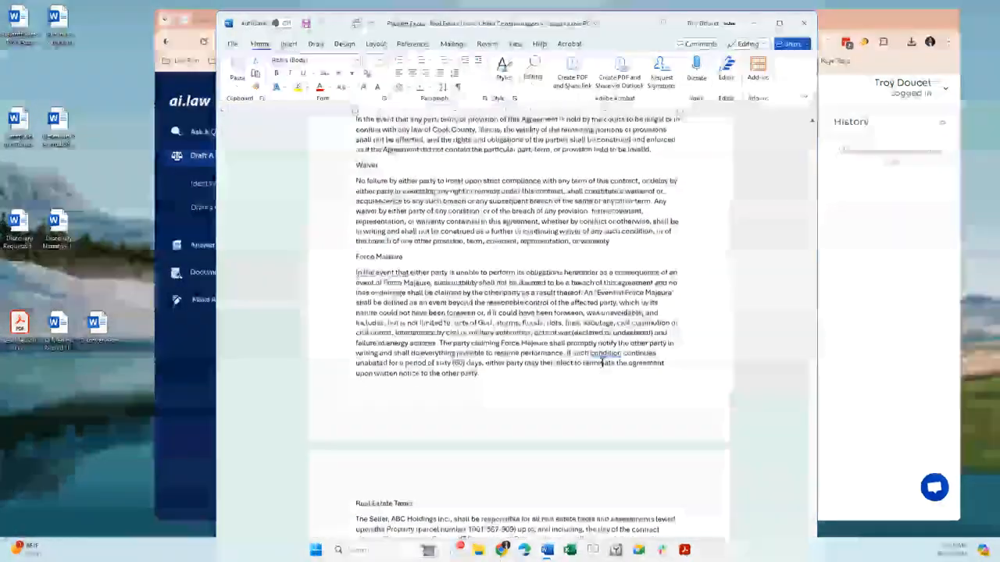
scroll(603, 362, "up", 10)
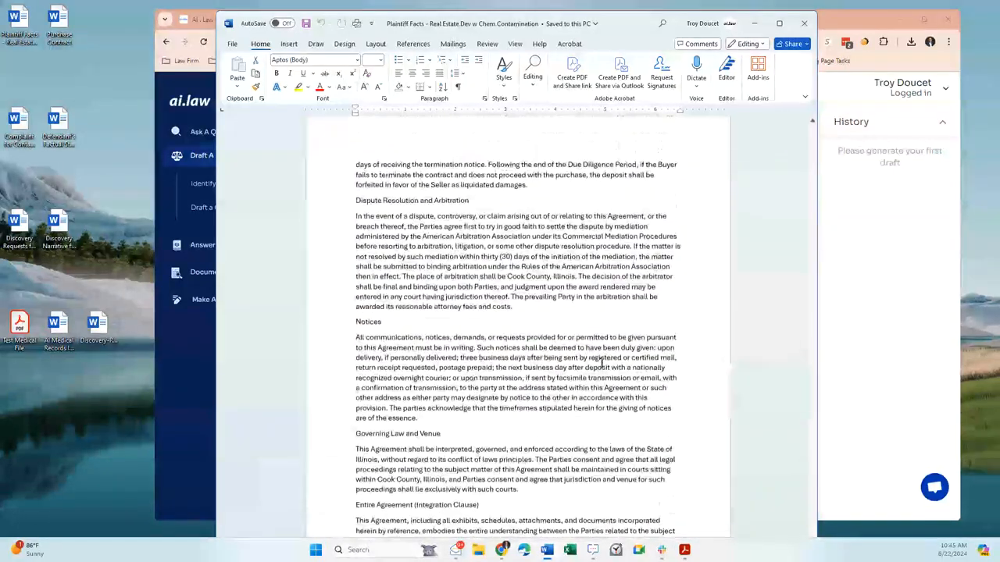
scroll(601, 362, "up", 3)
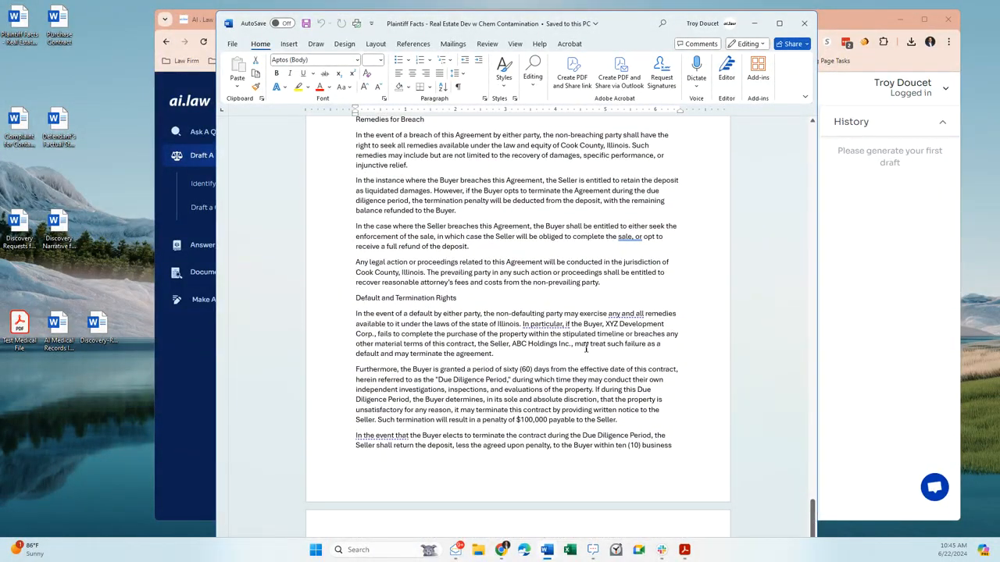
scroll(586, 348, "up", 3)
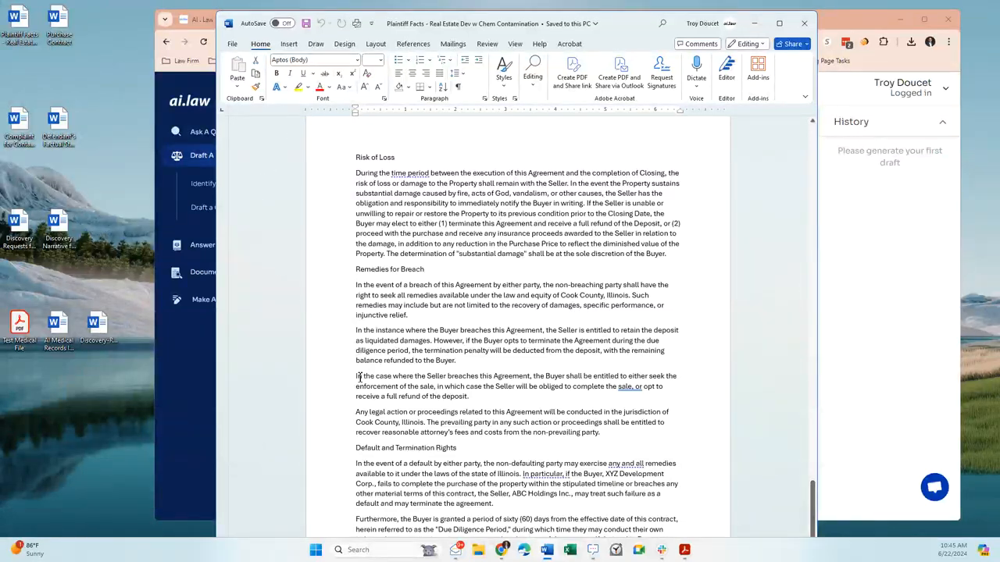
scroll(492, 338, "up", 3)
left_click_drag(811, 496, 812, 136)
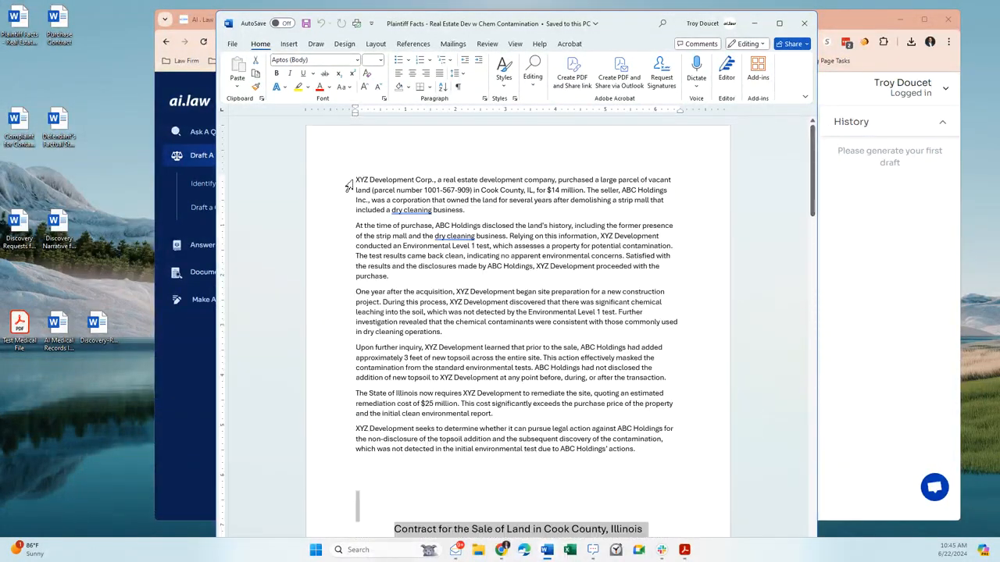
left_click_drag(354, 181, 377, 483)
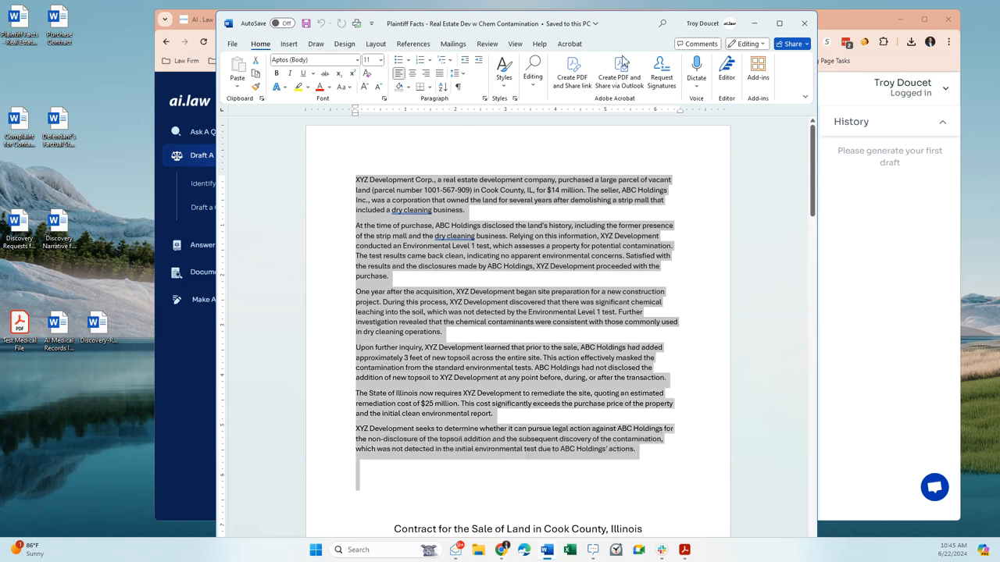
- Close the Word document and upload Plaintiff Facts - Real Estate Dev w Chem Contamination.docx from the desktop as the allegations file
left_click(803, 23)
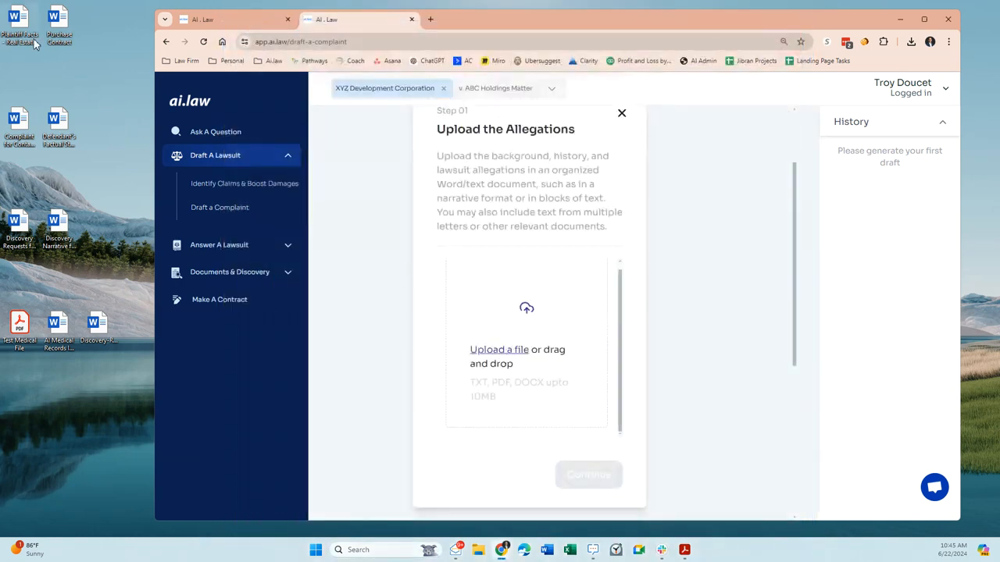
left_click_drag(19, 23, 544, 323)
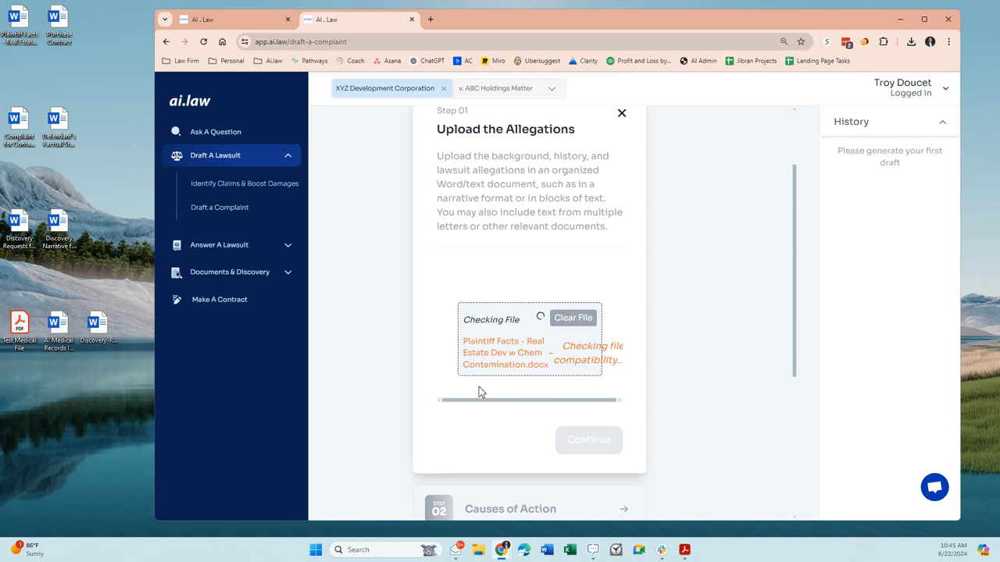
- Accept the uploaded plaintiff facts file as the allegations and open the Causes of Action entry
scroll(628, 361, "down", 3)
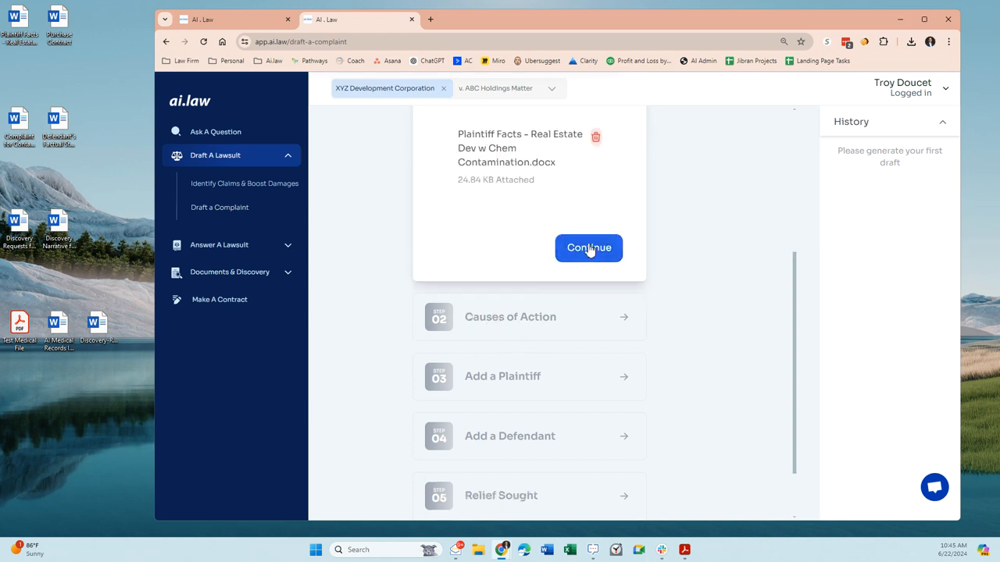
left_click(589, 250)
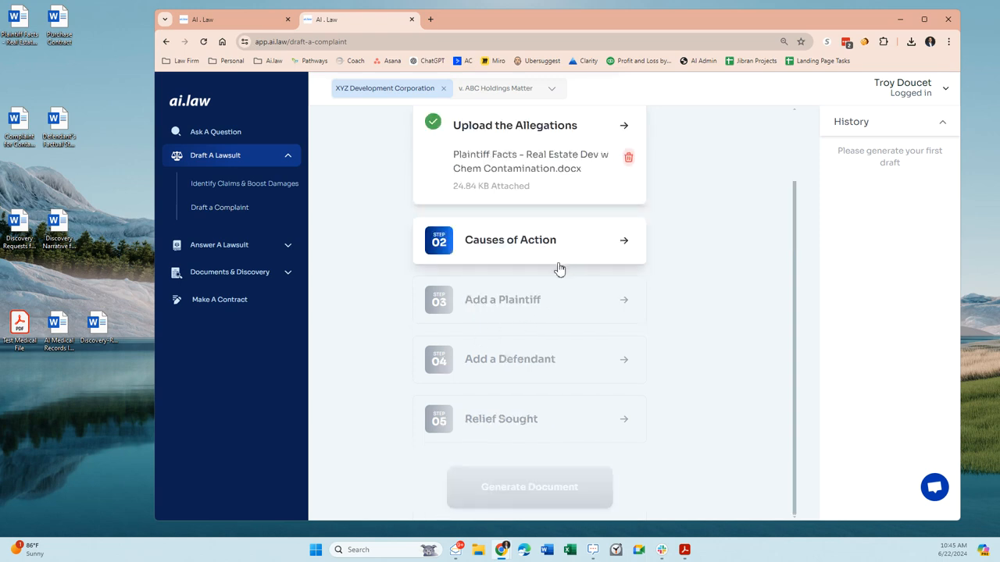
left_click(518, 242)
scroll(561, 352, "down", 1)
left_click(515, 308)
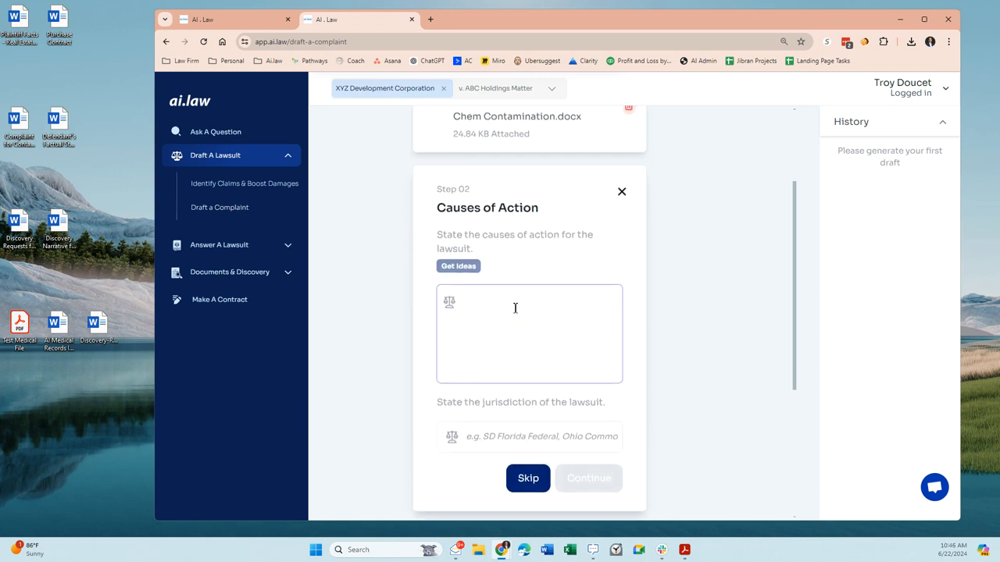
- State Breach of Contract, followed by a comma, as the cause of action and ND IL Federal Court as the jurisdiction
left_click(550, 265)
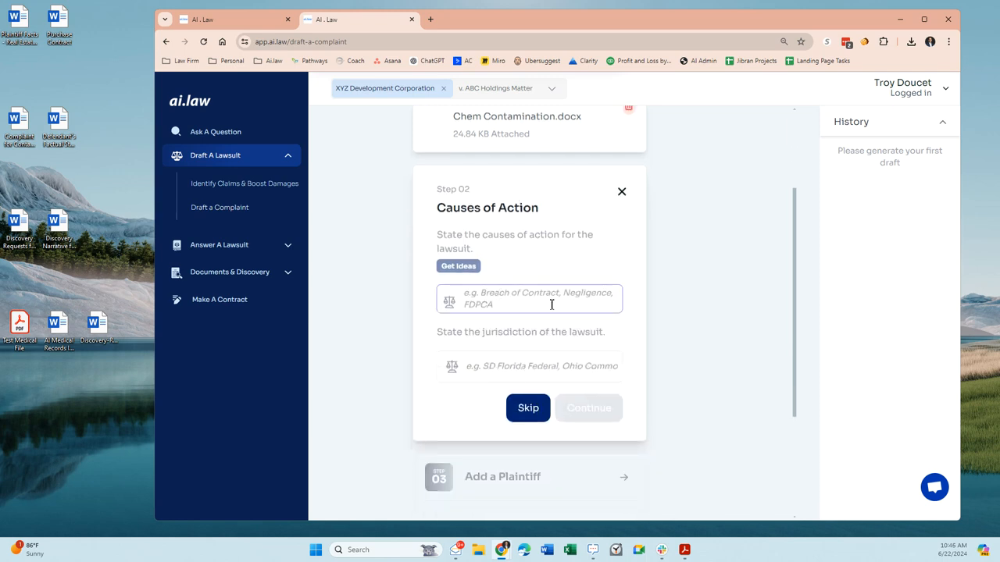
left_click(507, 304)
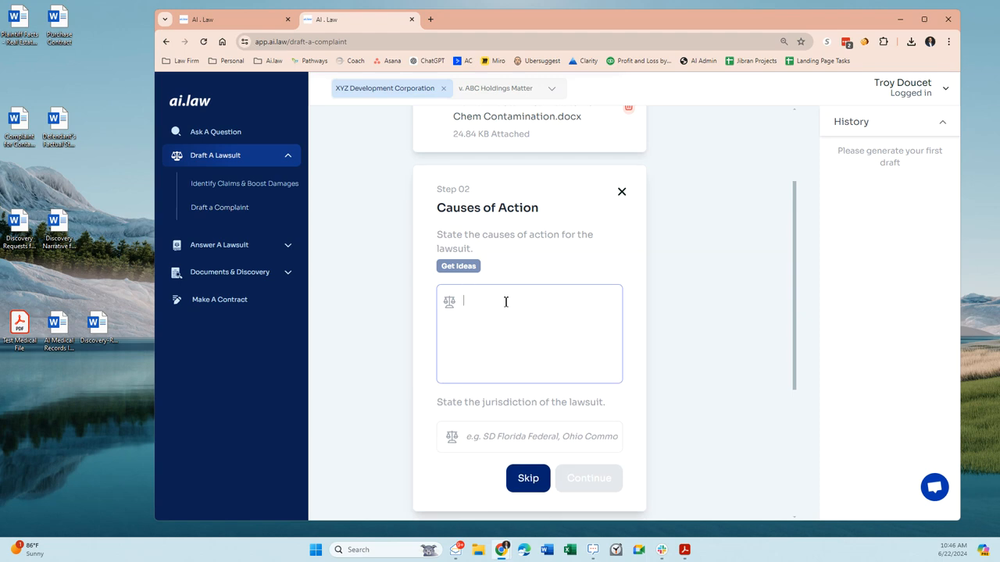
type("Breach of Contract")
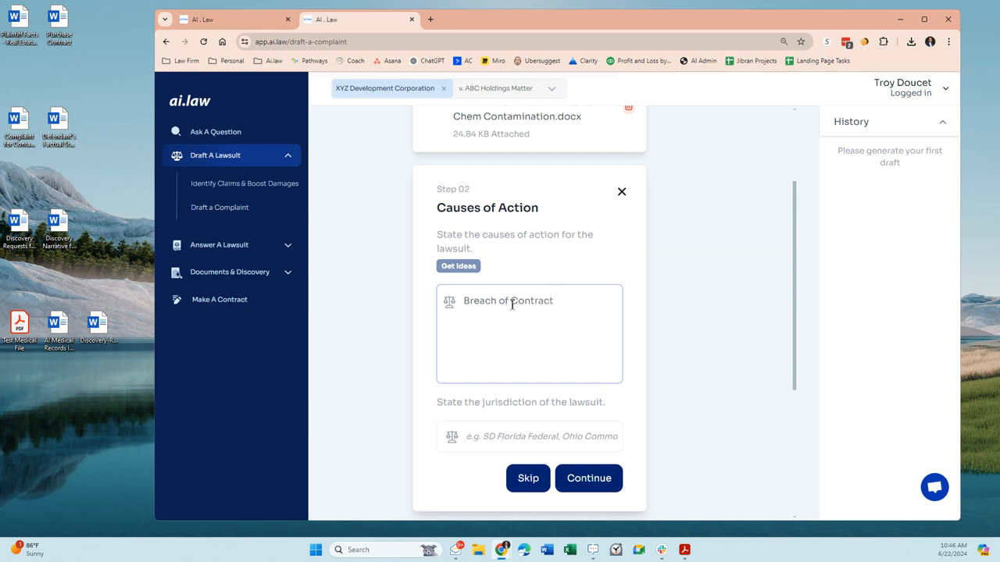
left_click(521, 438)
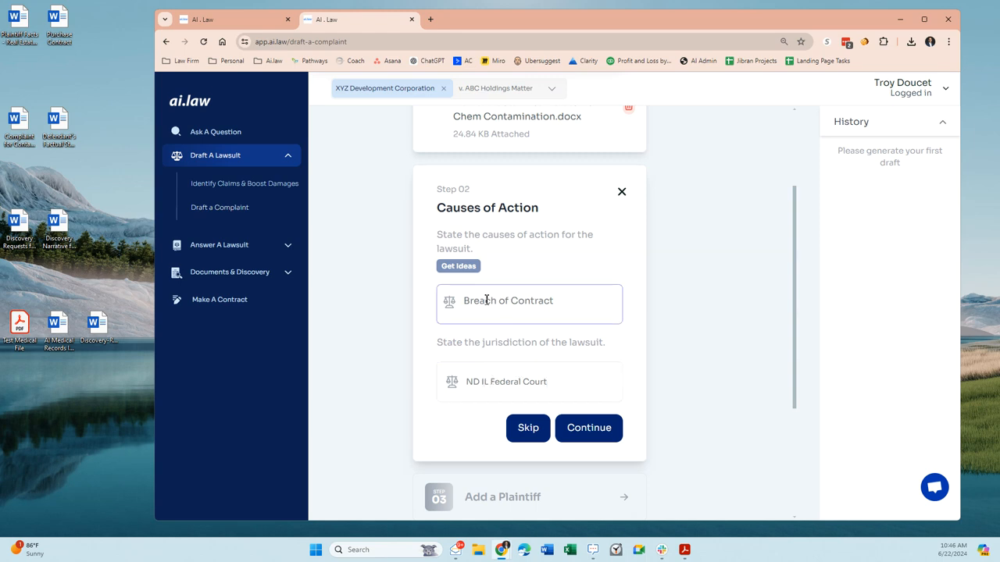
left_click(560, 301)
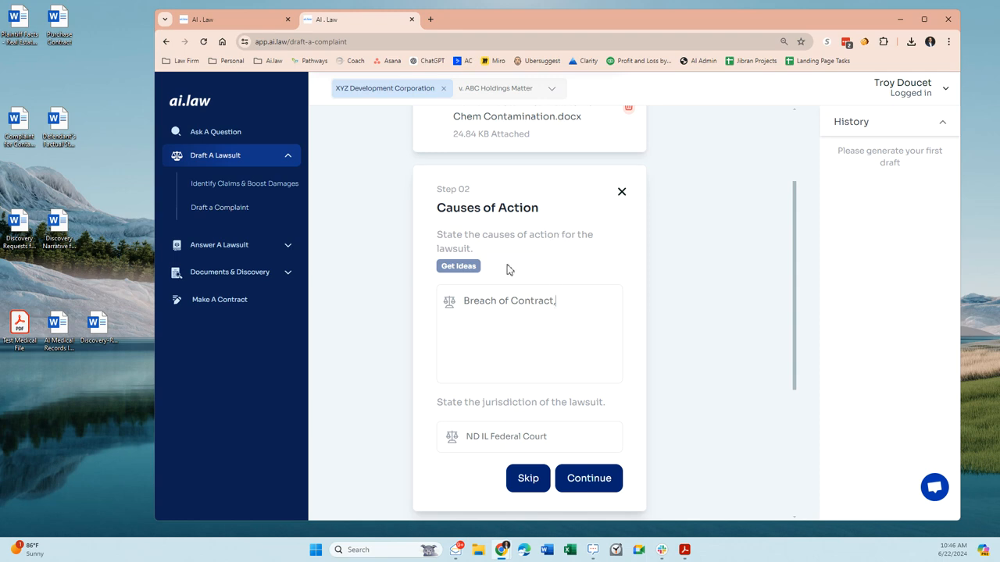
- Open the ideas page for causes of action and set the jurisdiction to IL with 5 questions to generate
left_click(457, 267)
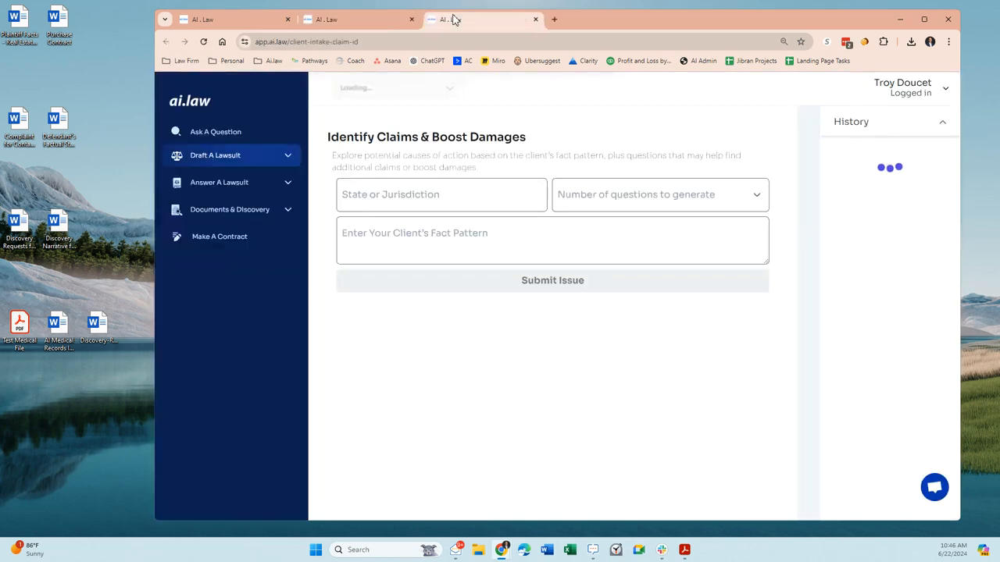
left_click(290, 160)
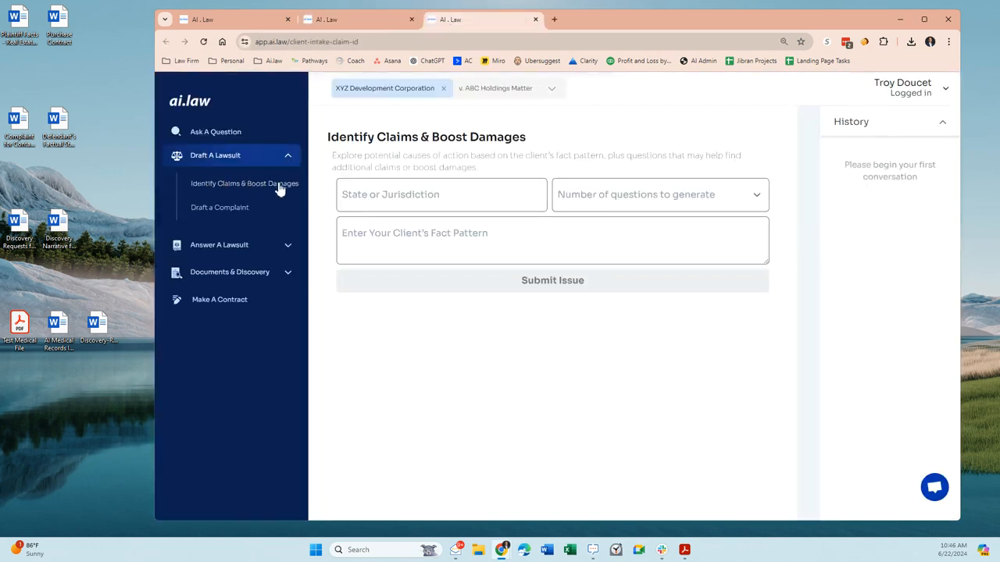
left_click(417, 192)
type("IL")
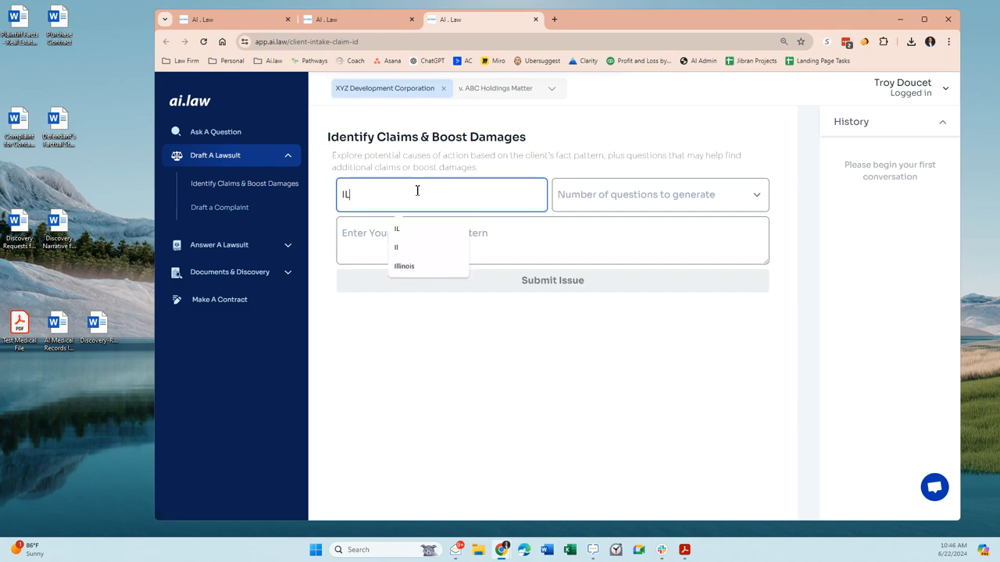
key("Tab")
left_click(589, 195)
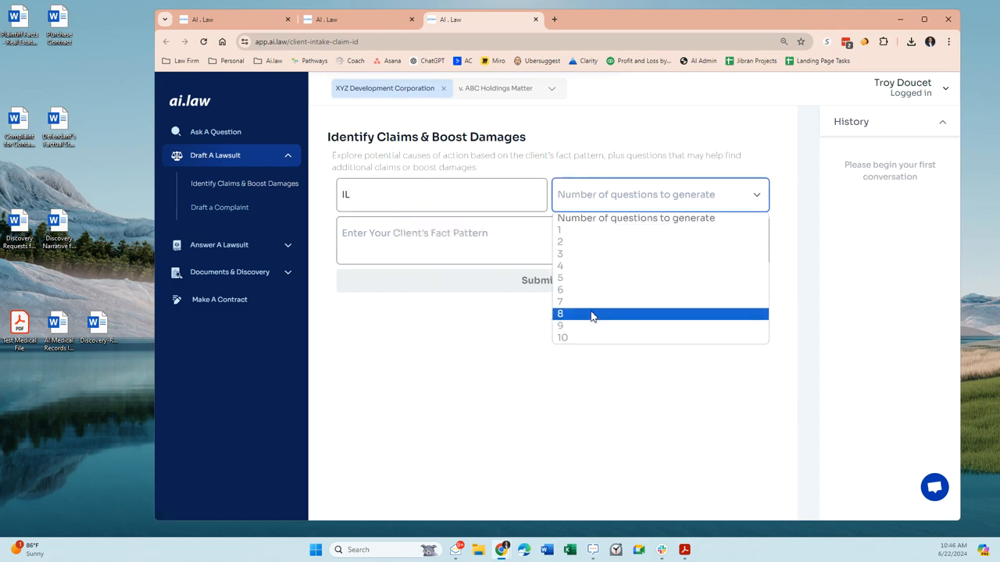
left_click(590, 277)
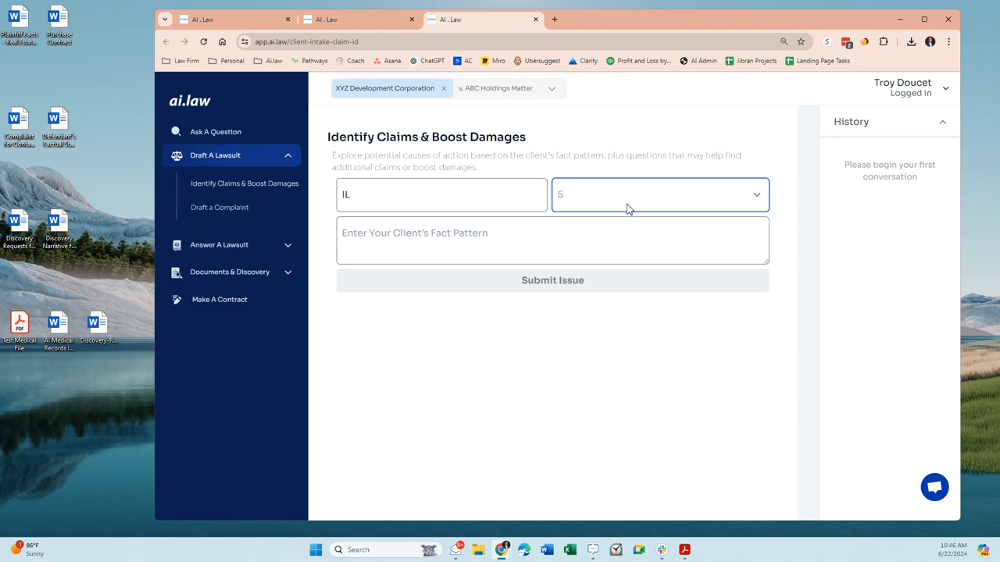
- Enter "dog bites mailman" as a sample fact pattern for the client
left_click(494, 238)
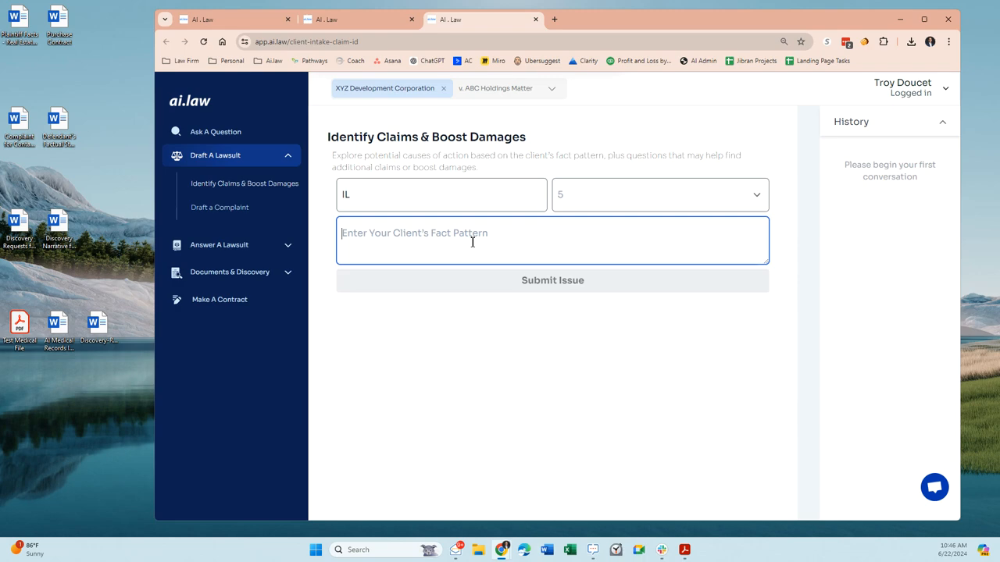
type("do")
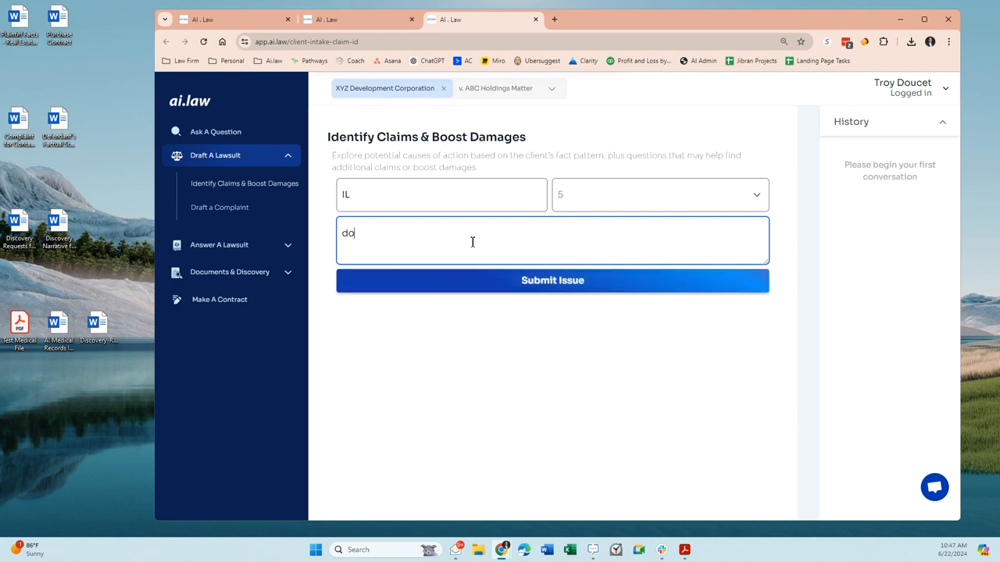
type("g bites mail")
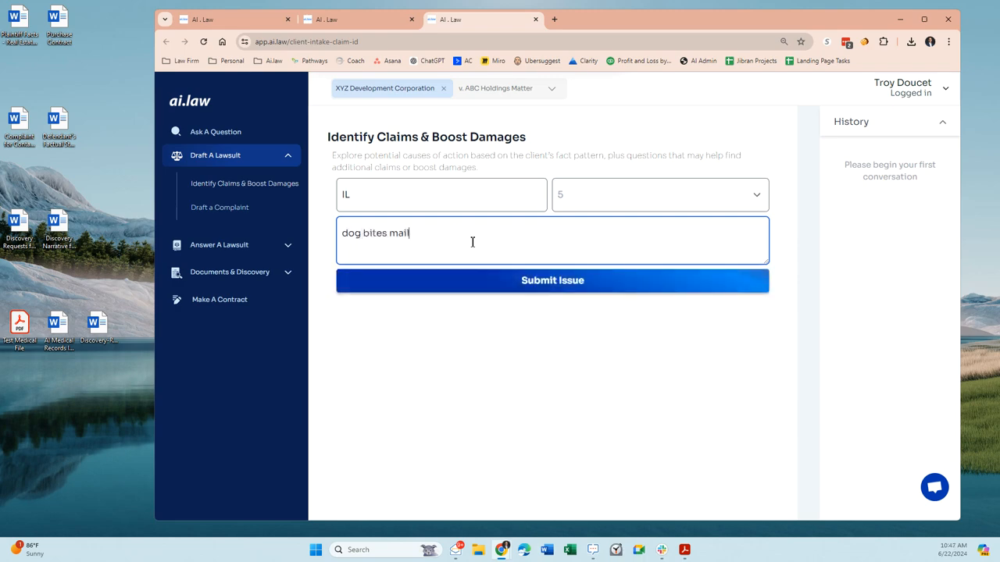
type("man")
- Open the Plaintiff Facts Word document from the desktop and copy the whole factual narrative above the land sale contract
double_click(9, 30)
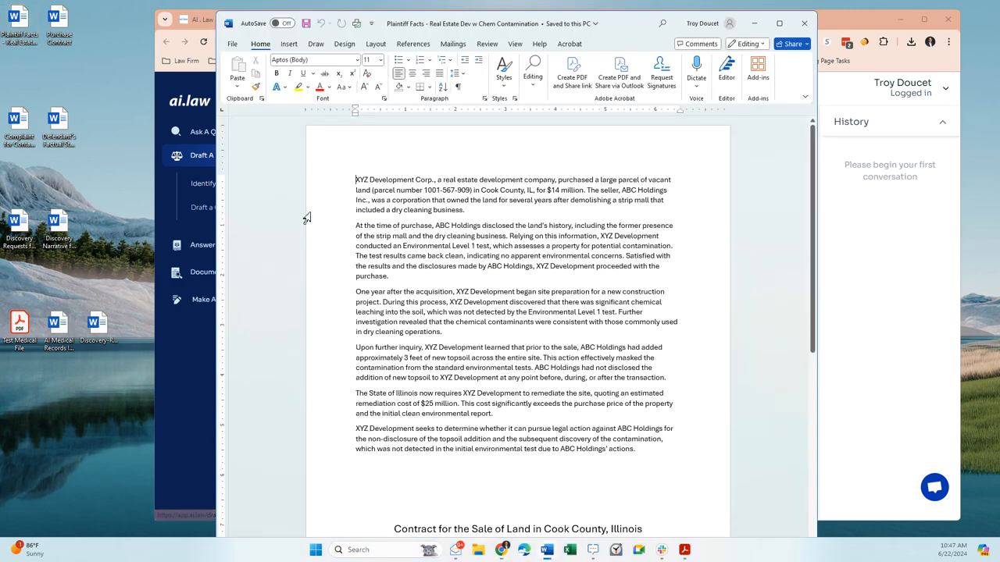
left_click_drag(358, 181, 658, 464)
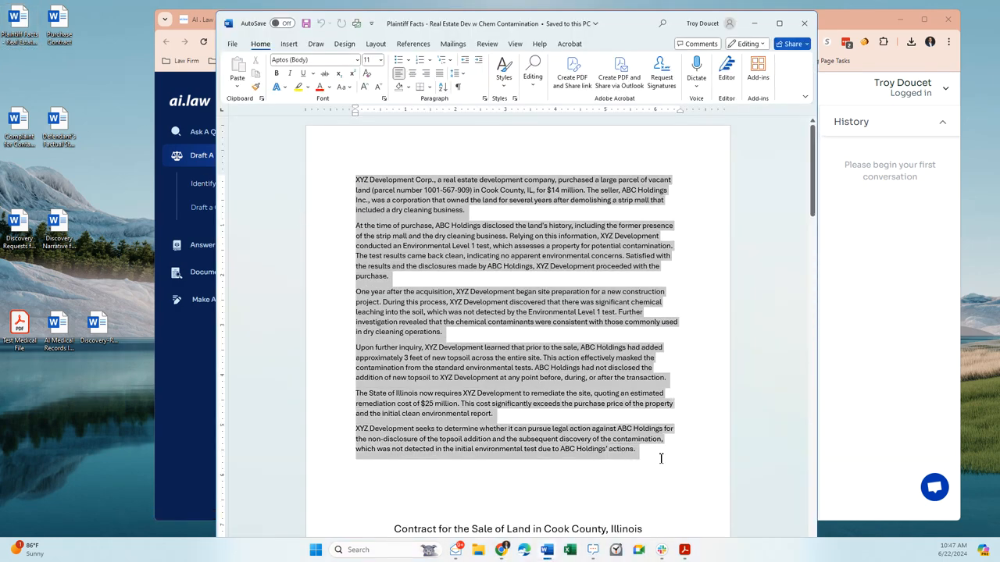
scroll(625, 471, "down", 5)
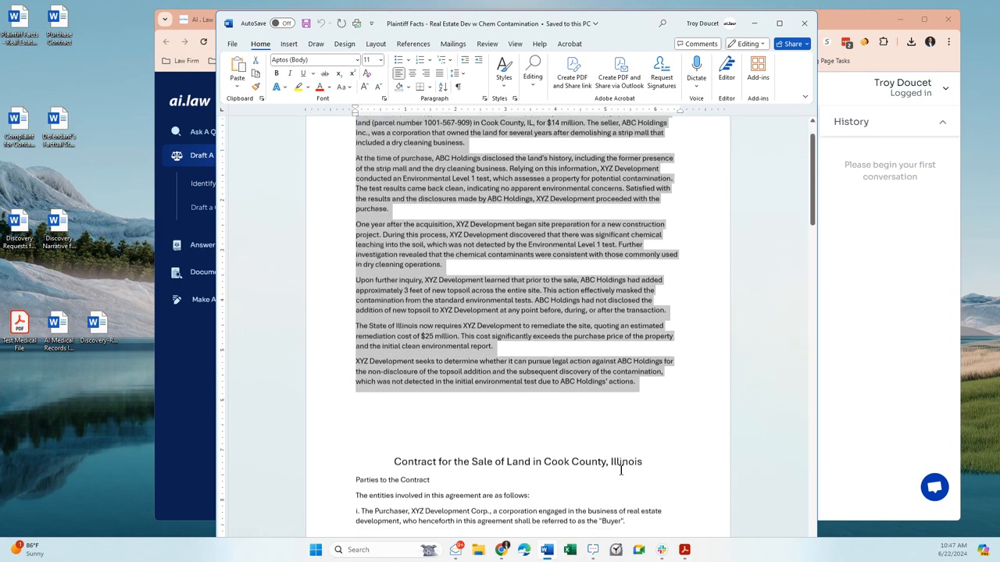
scroll(455, 415, "down", 2)
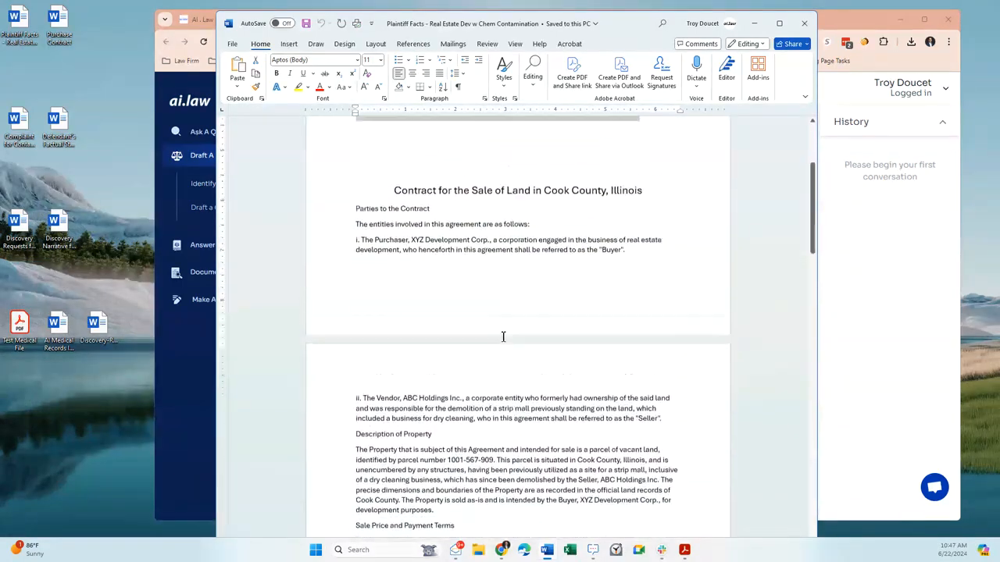
scroll(441, 344, "up", 2)
scroll(510, 313, "up", 4)
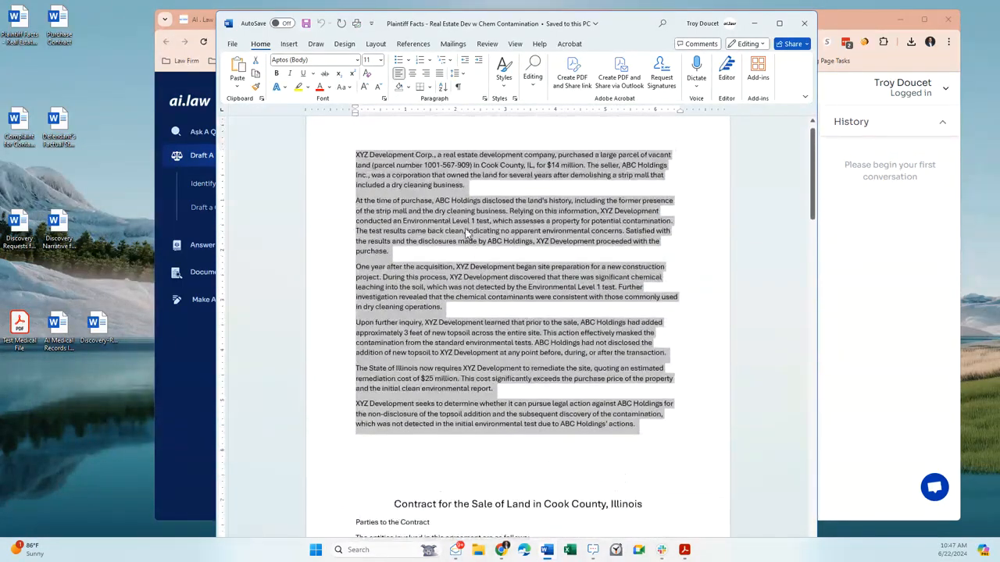
right_click(466, 222)
left_click(491, 277)
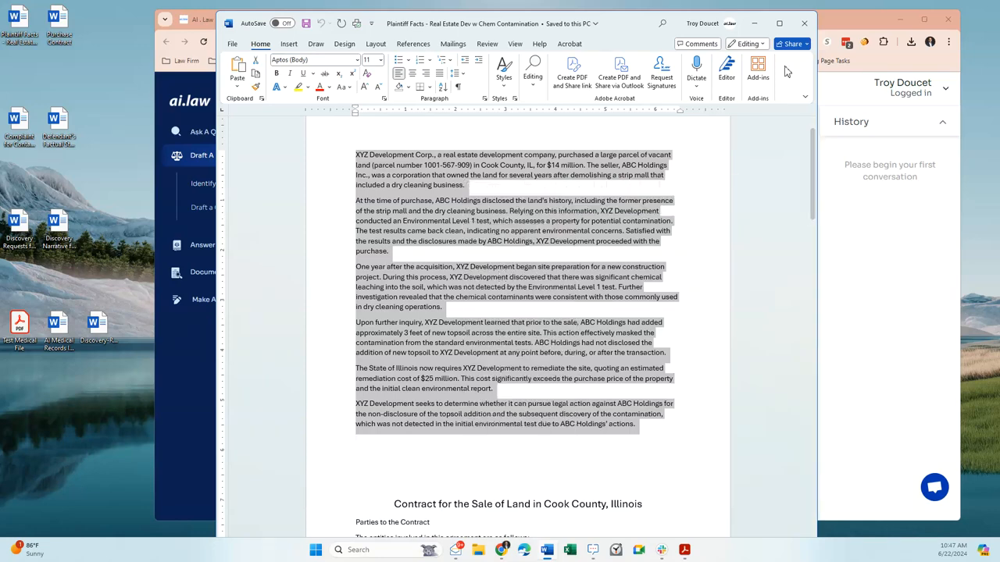
- Close the Word document, replace the sample fact pattern with the copied narrative and submit the issue
left_click(804, 23)
triple_click(469, 246)
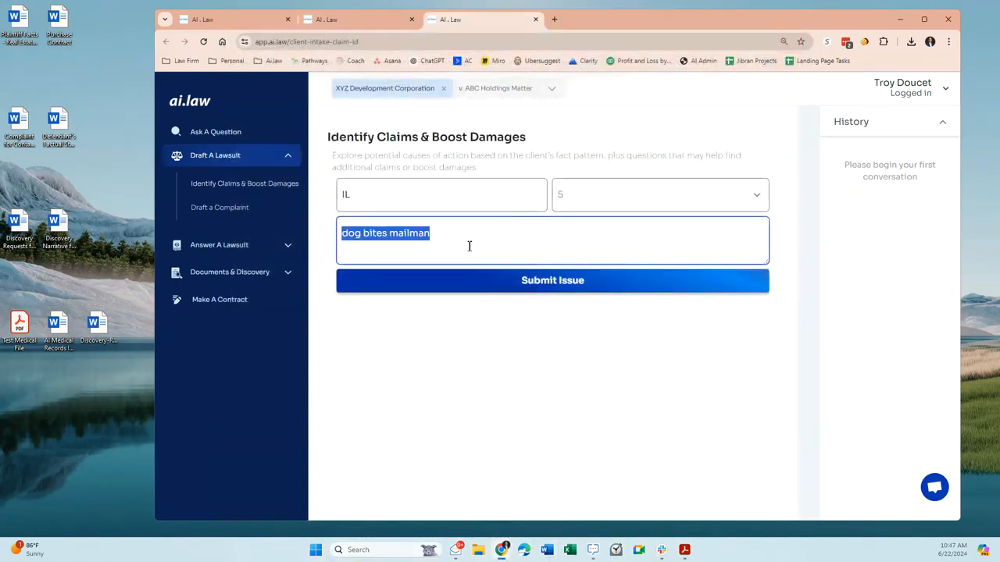
key("ctrl+v")
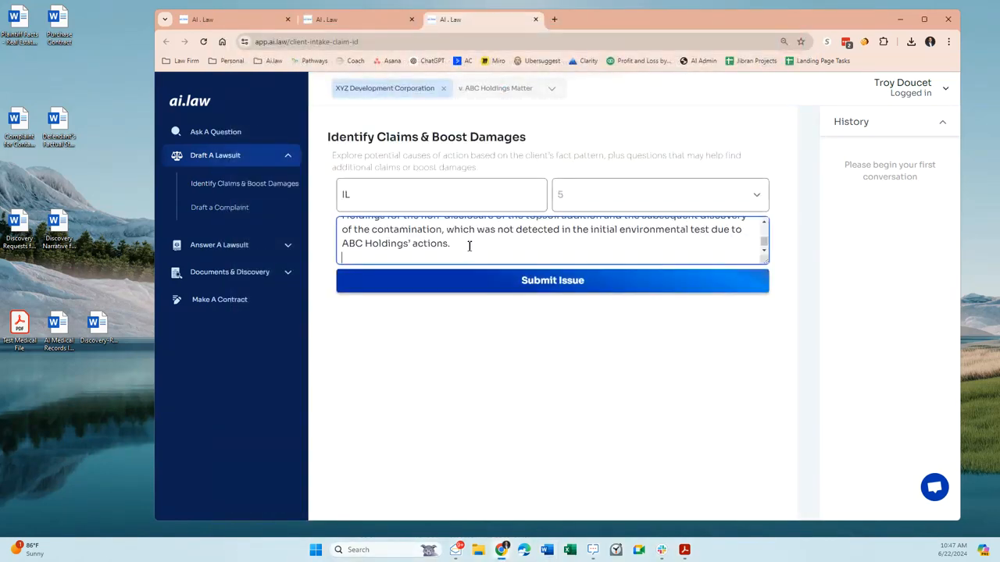
left_click(533, 288)
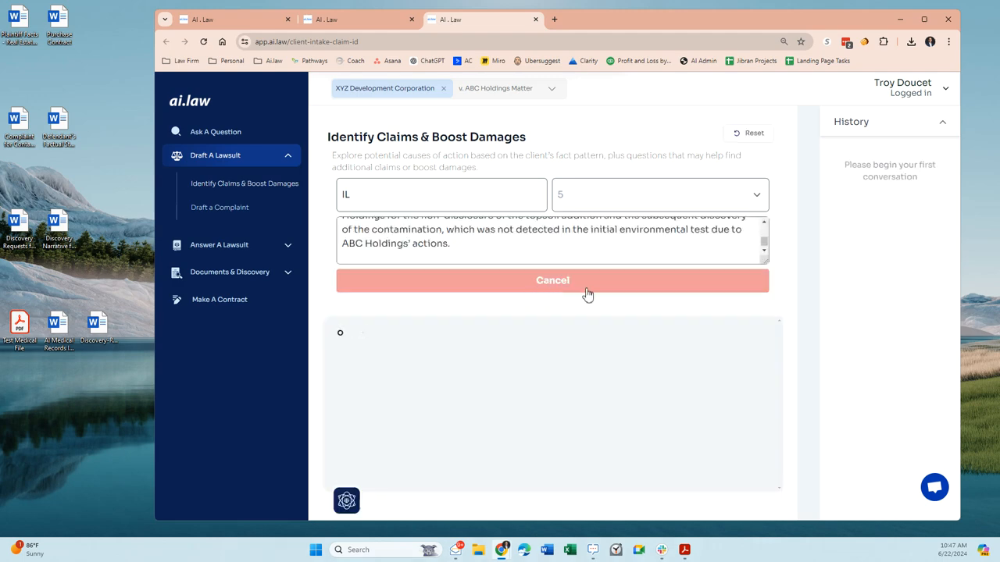
scroll(535, 239, "up", 10)
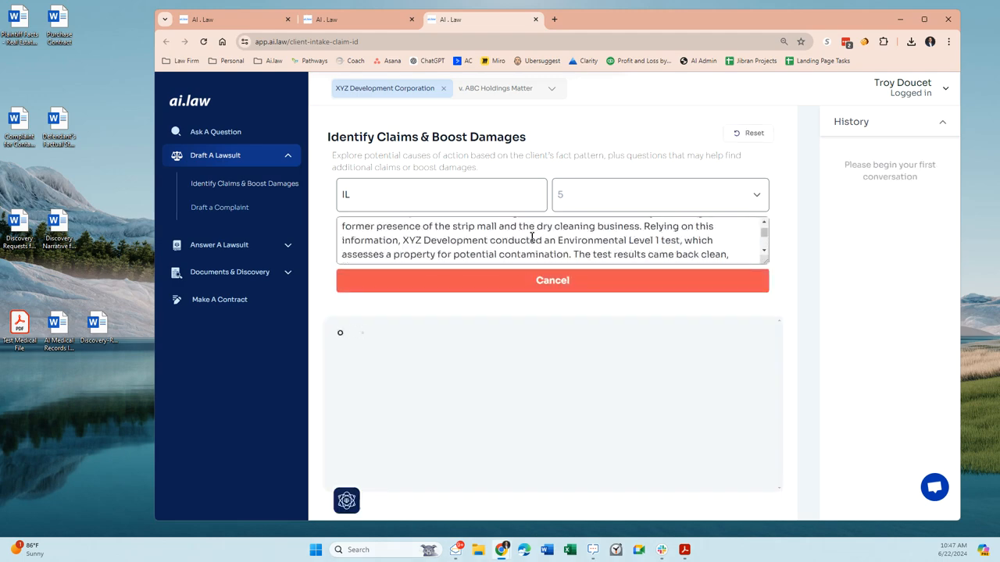
left_click_drag(765, 261, 766, 248)
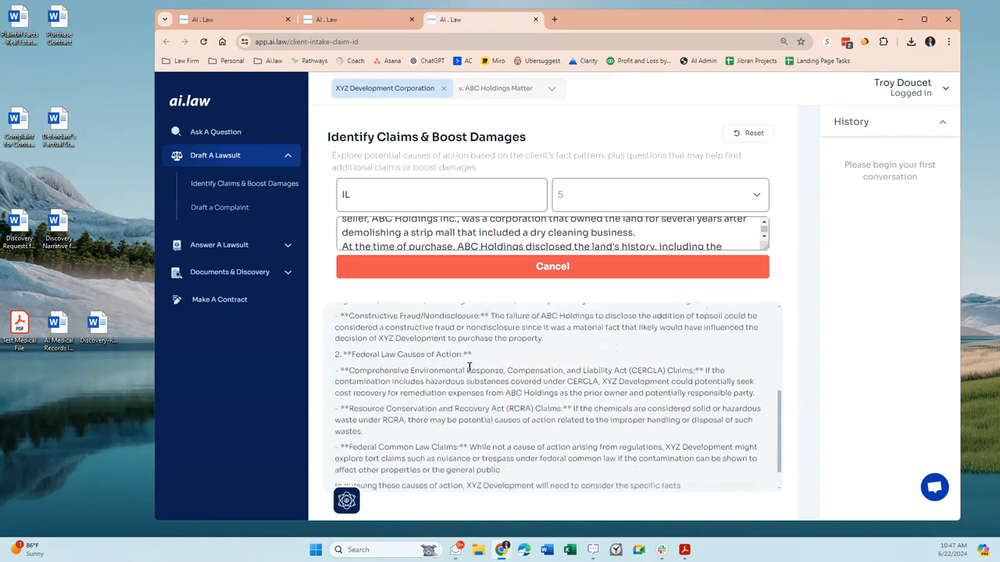
- Examine the suggested state and federal causes of action, highlighting Negligent Misrepresentation, Illinois Environmental Regulations and CERCLA
scroll(472, 366, "up", 1)
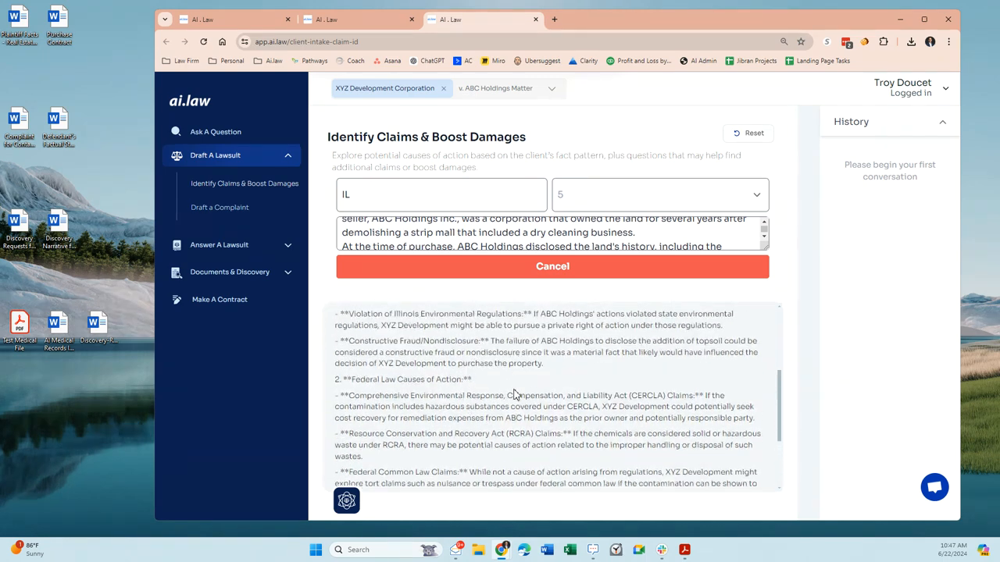
scroll(514, 388, "up", 5)
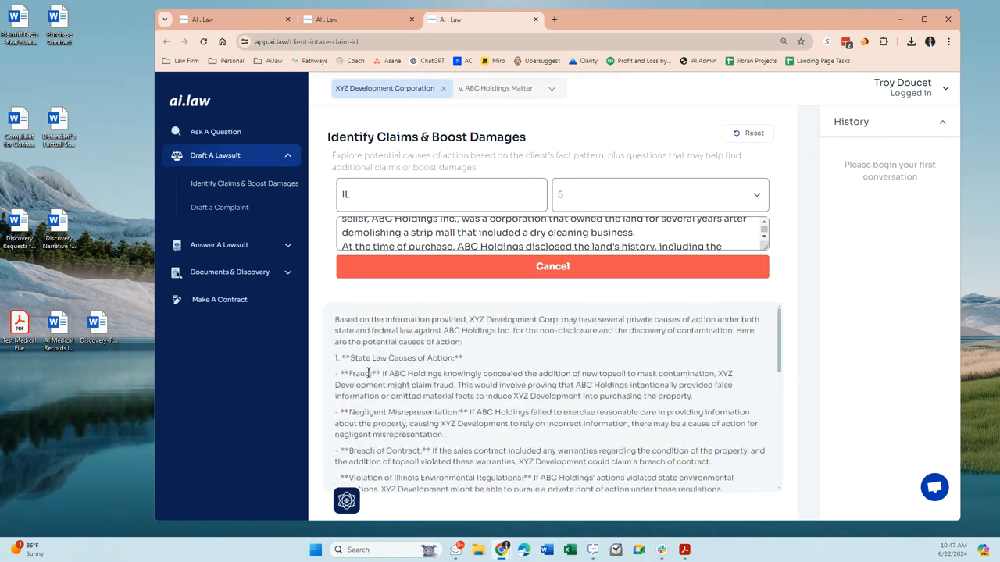
left_click_drag(336, 412, 414, 424)
scroll(383, 367, "down", 3)
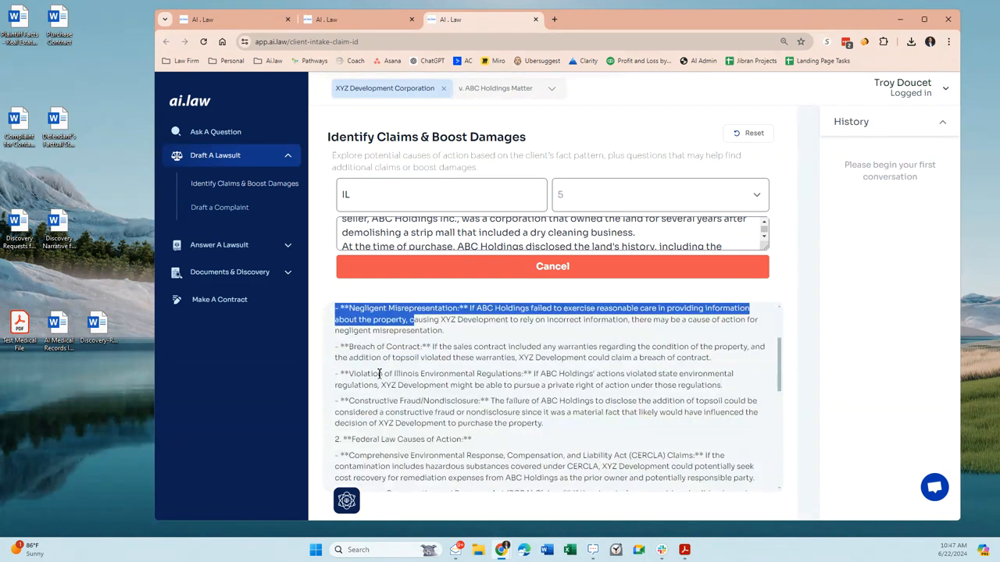
left_click_drag(393, 373, 515, 376)
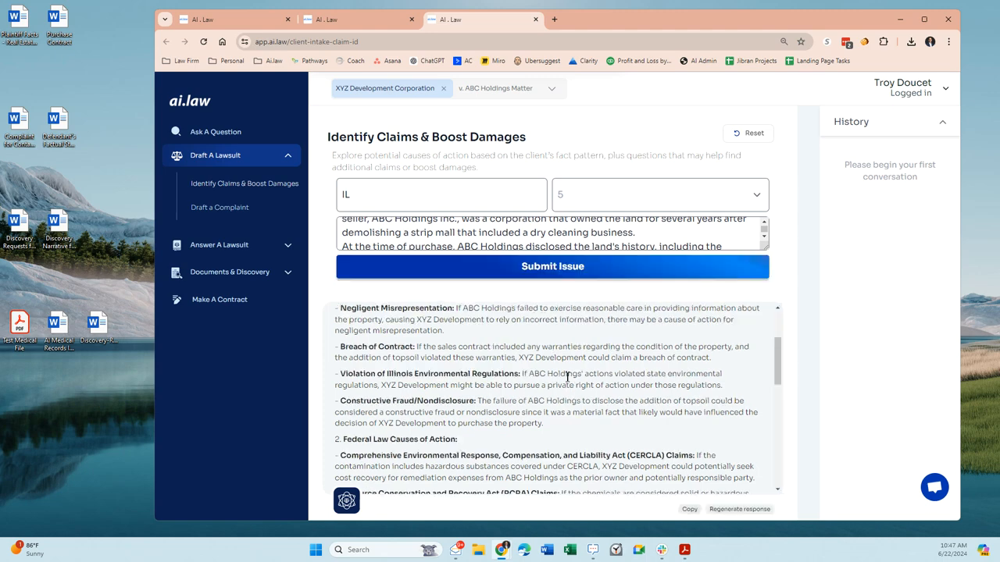
scroll(514, 400, "down", 1)
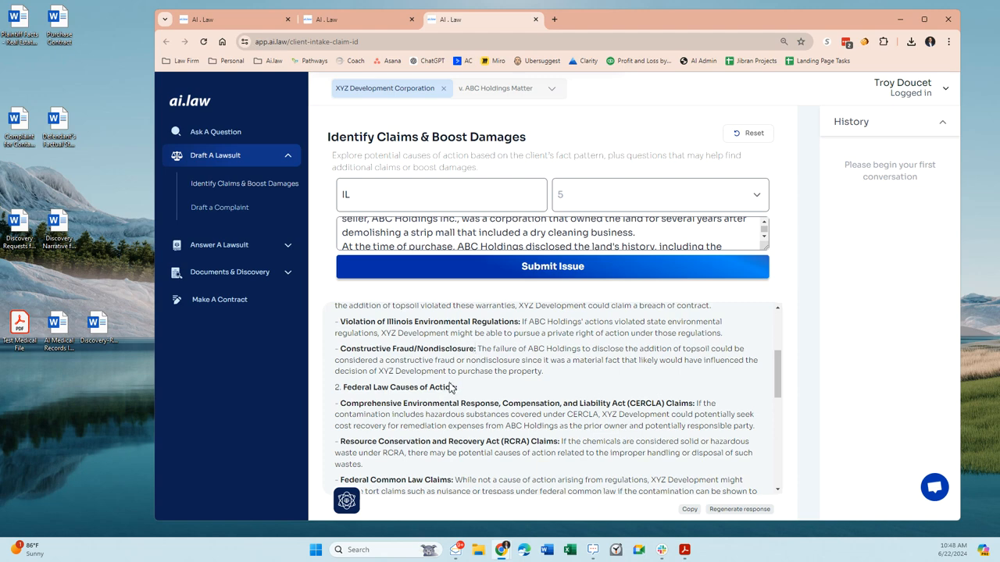
scroll(452, 387, "down", 1)
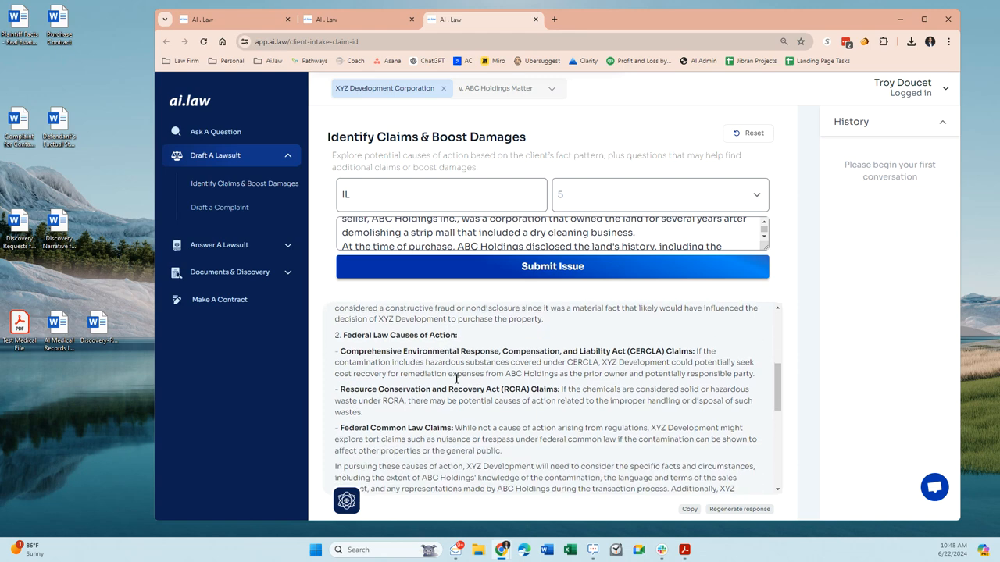
double_click(639, 353)
scroll(469, 406, "down", 3)
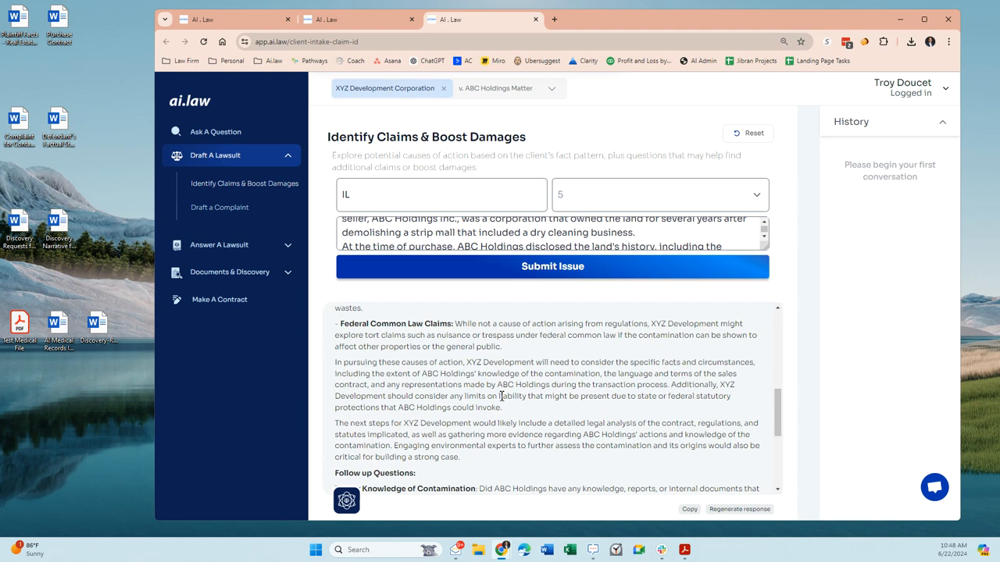
scroll(500, 391, "up", 3)
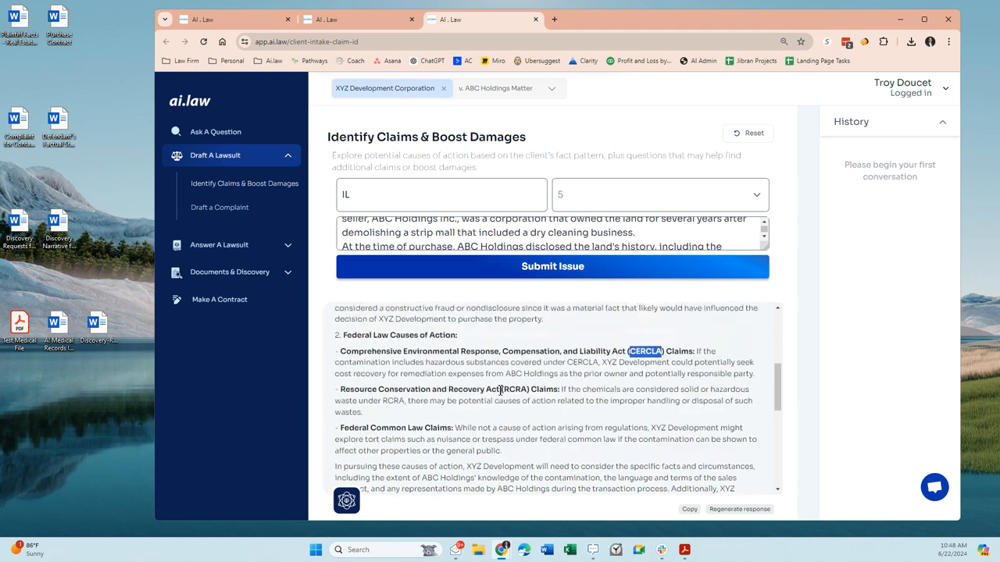
- Examine the remaining federal law claims and the follow-up questions about contamination knowledge, testing, communications, compliance and prior property use
scroll(500, 391, "down", 3)
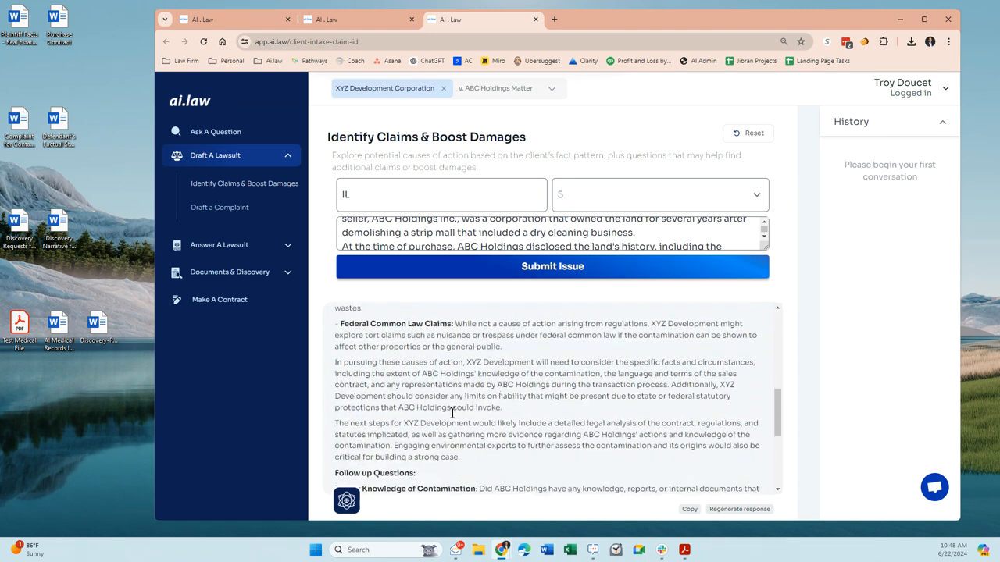
scroll(451, 412, "down", 4)
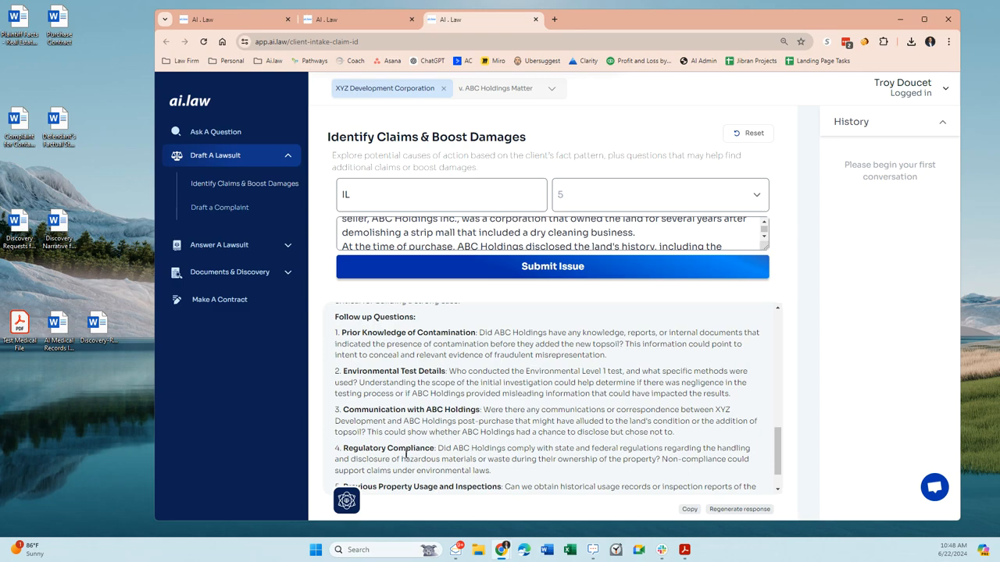
scroll(459, 400, "down", 1)
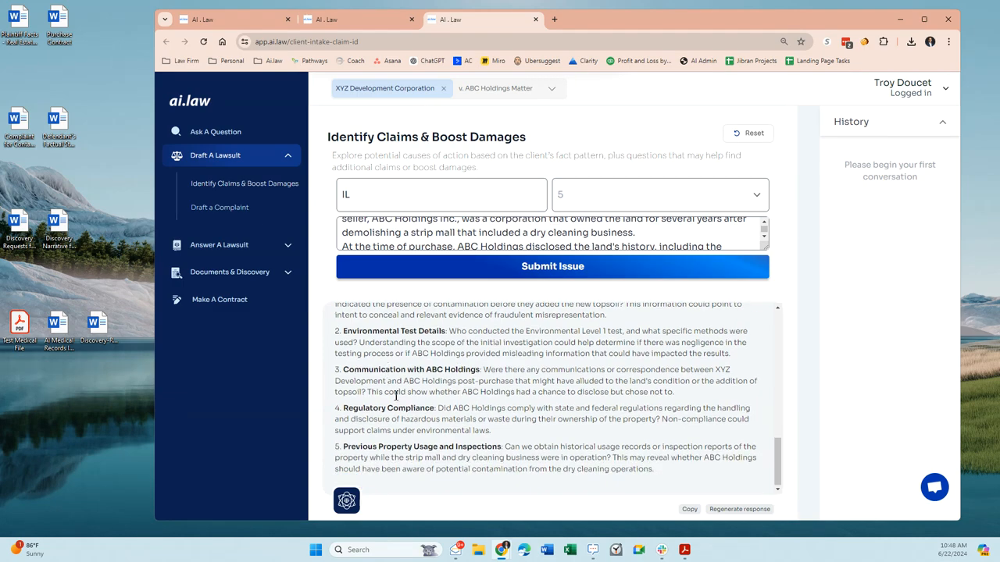
scroll(441, 406, "up", 6)
scroll(443, 414, "down", 4)
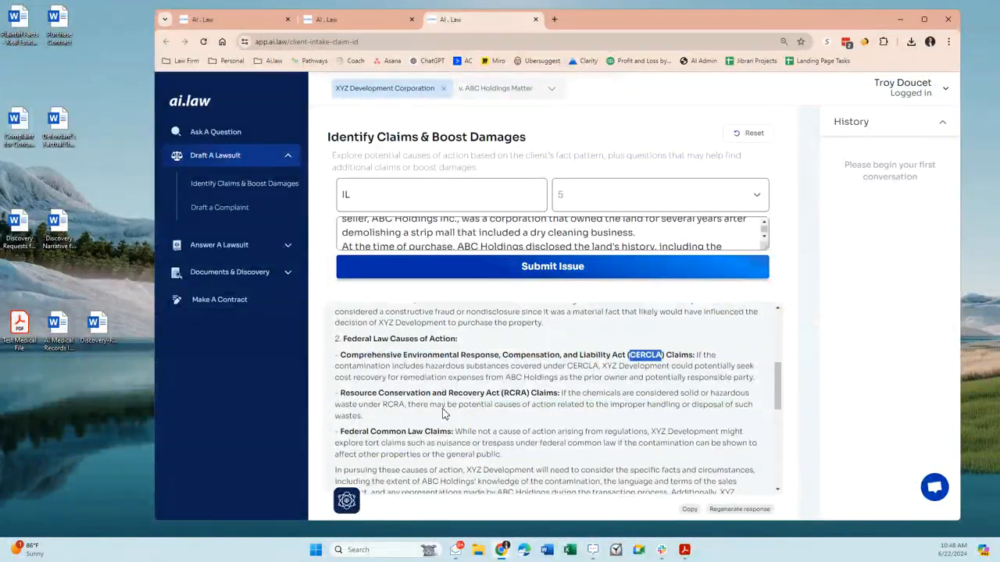
scroll(446, 432, "up", 1)
scroll(442, 426, "down", 3)
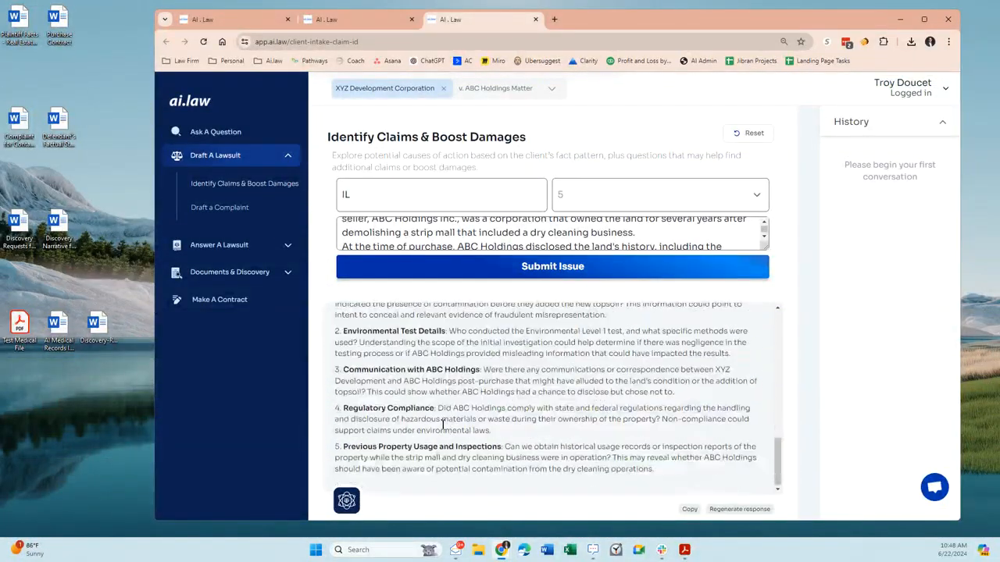
scroll(516, 364, "up", 4)
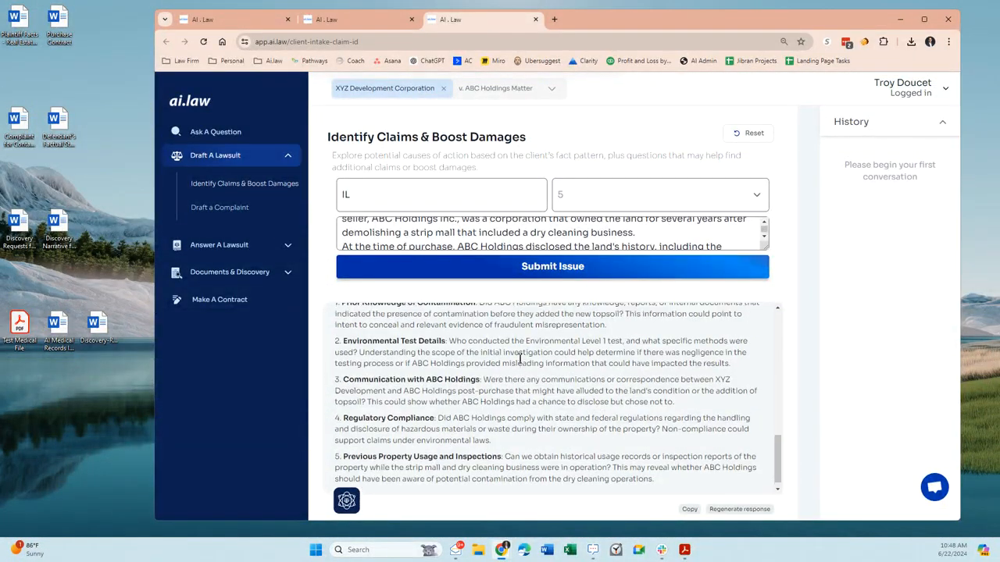
scroll(445, 387, "up", 4)
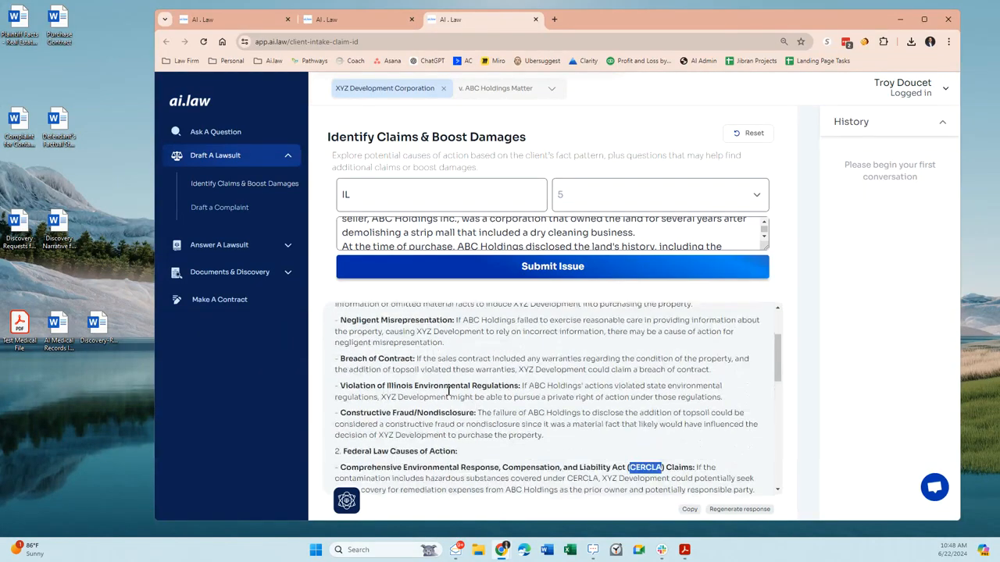
- Return to the complaint draft and add fraud and CERCLA after Breach of Contract in the causes of action
left_click(361, 25)
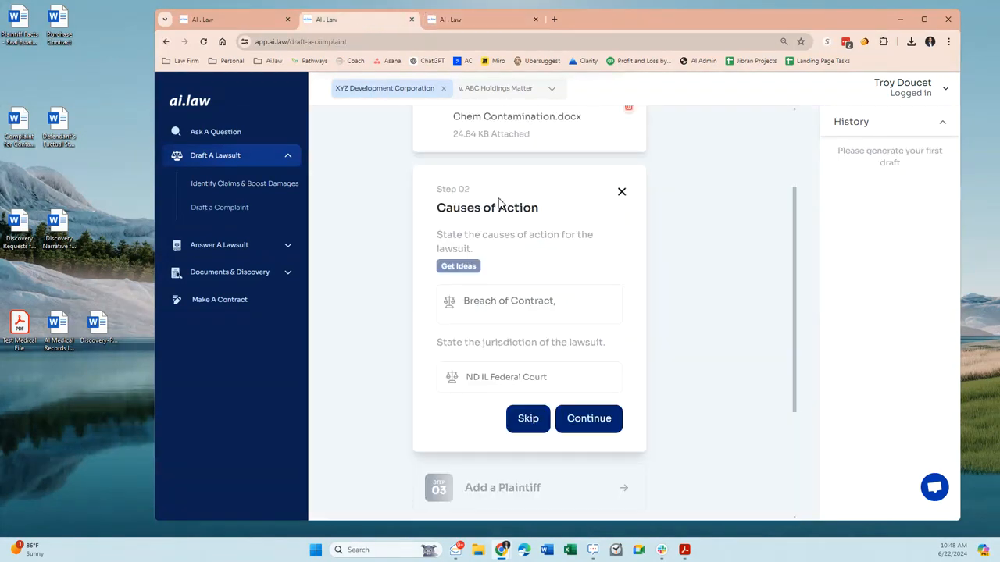
scroll(511, 197, "up", 2)
scroll(504, 259, "down", 1)
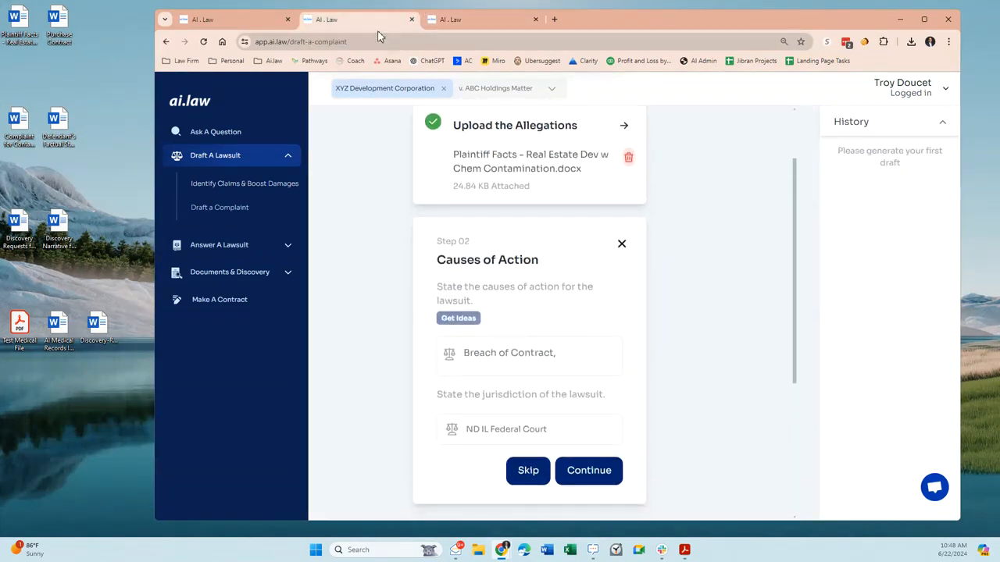
left_click(496, 353)
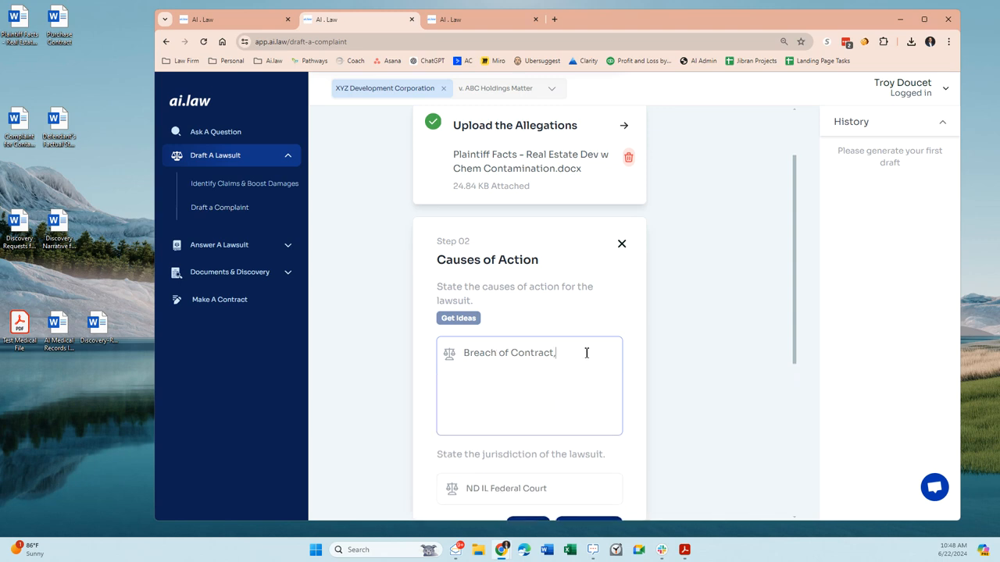
type("frau")
double_click(597, 353)
type("CERCLA")
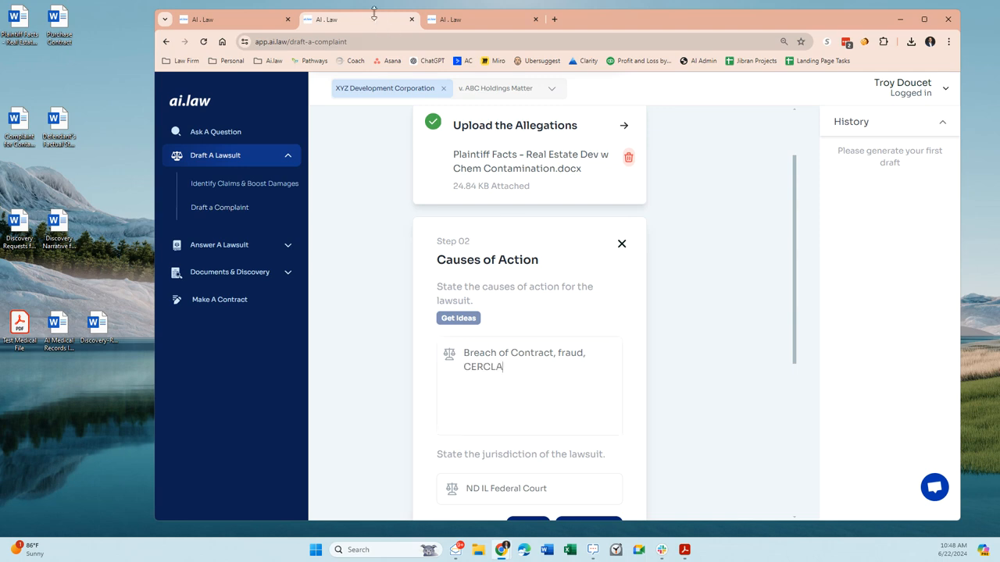
- Recheck the suggested claims, then confirm the complaint's causes of action and jurisdiction
left_click(460, 21)
scroll(429, 353, "down", 3)
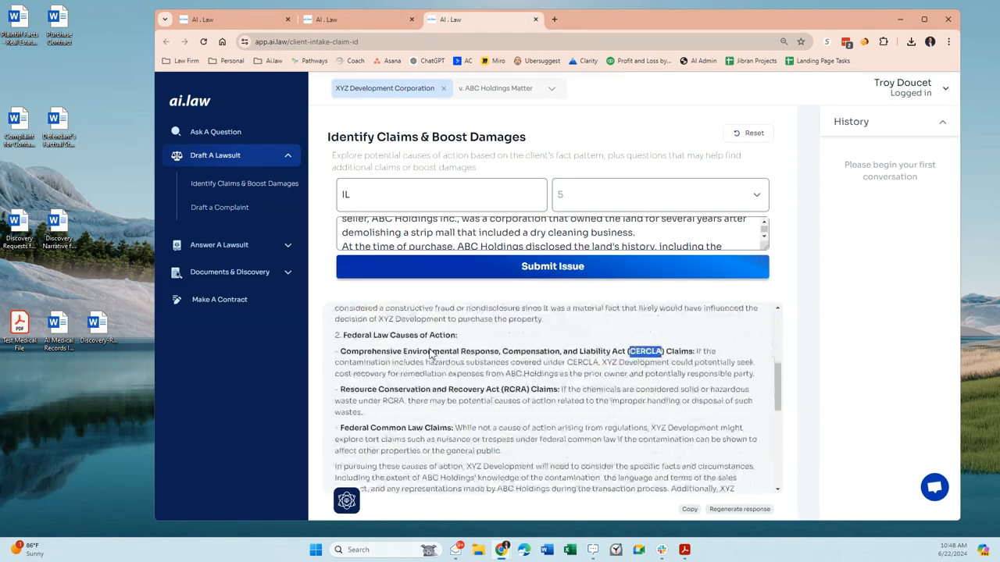
left_click(362, 21)
scroll(500, 339, "down", 2)
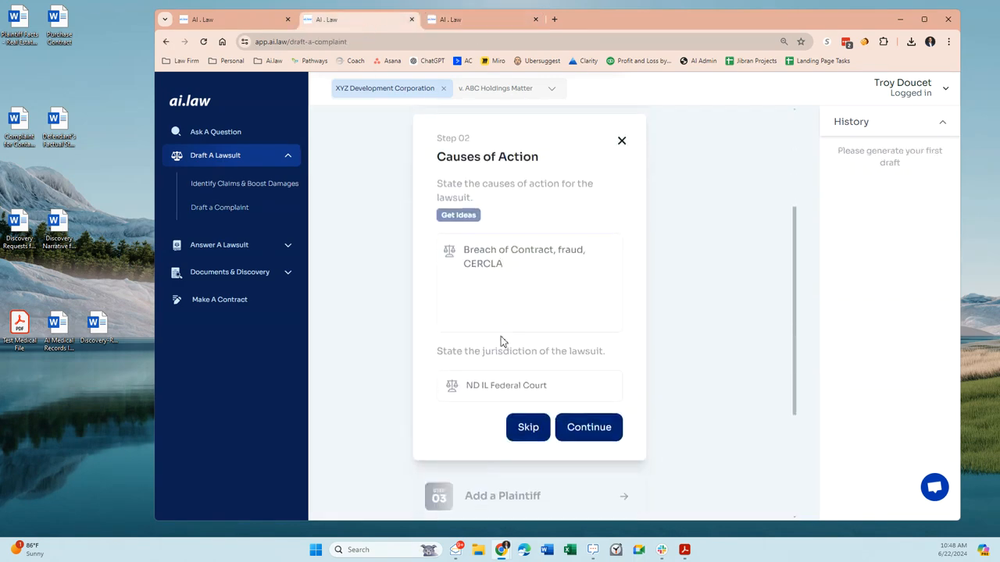
left_click(586, 430)
- Open the plaintiff section and enter XYZ Development Corp as the name of Plaintiff 1
scroll(692, 379, "down", 2)
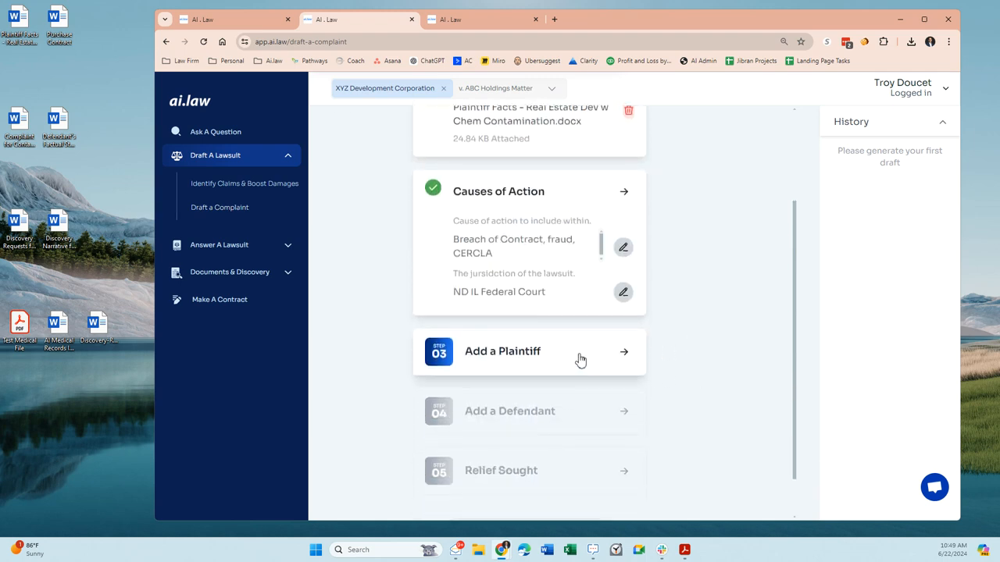
left_click(578, 357)
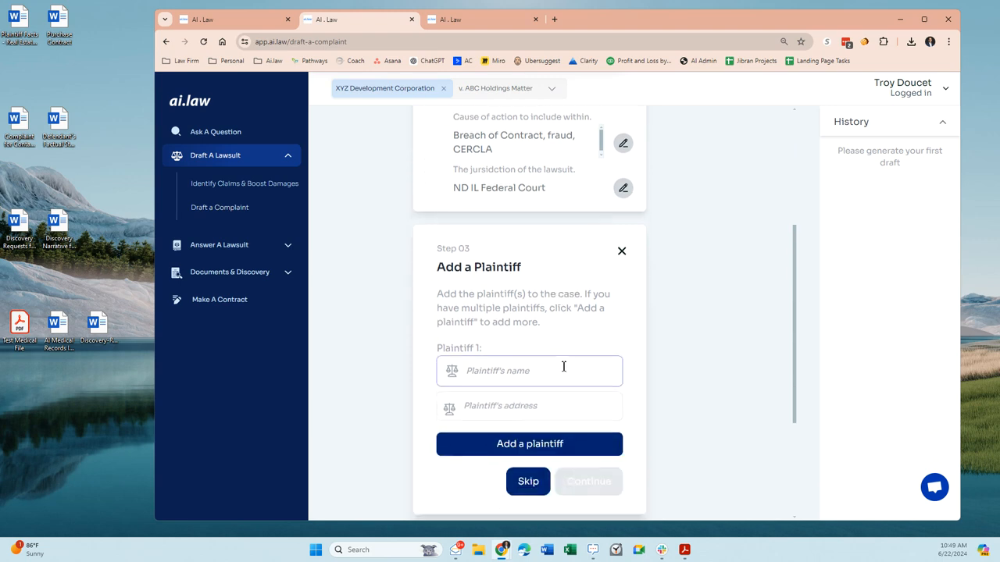
left_click(534, 372)
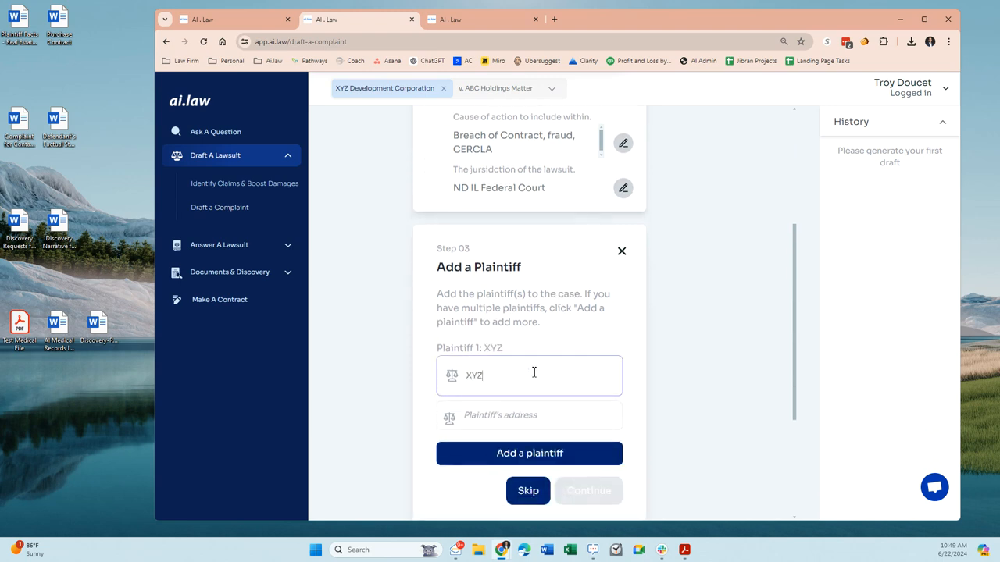
type("Development Cor")
key("Tab")
key("shift+Tab")
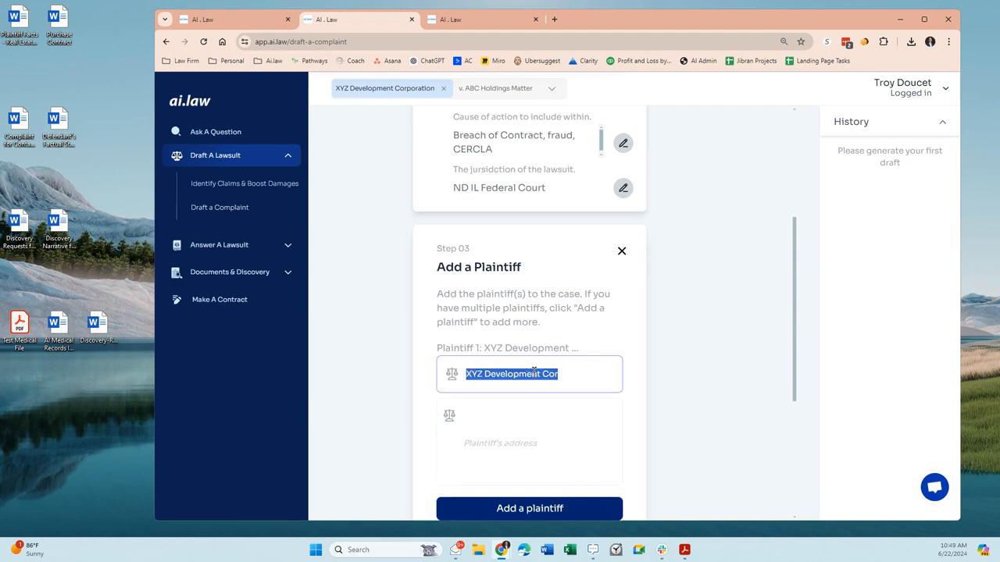
key("Right")
type("rpo")
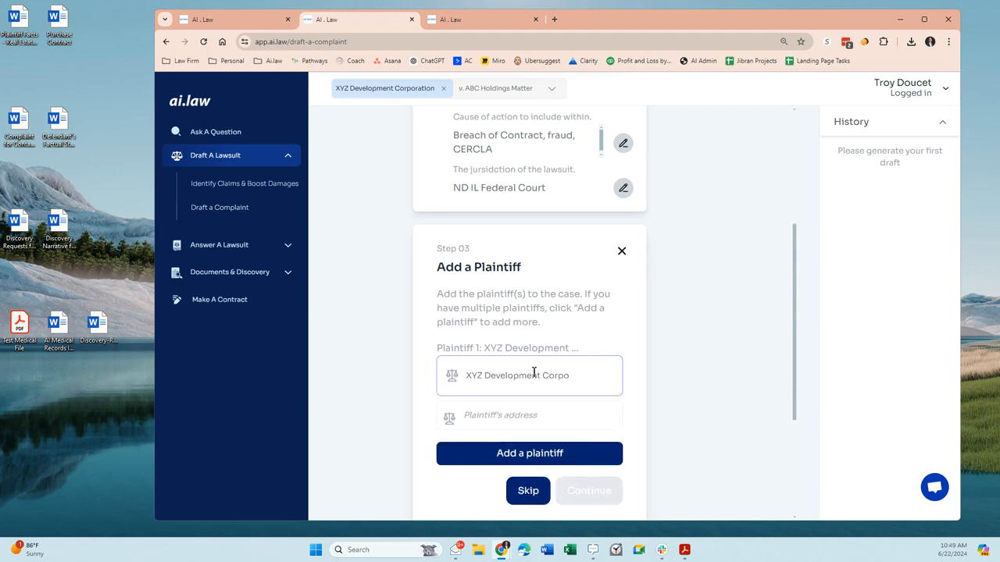
key("BackSpace")
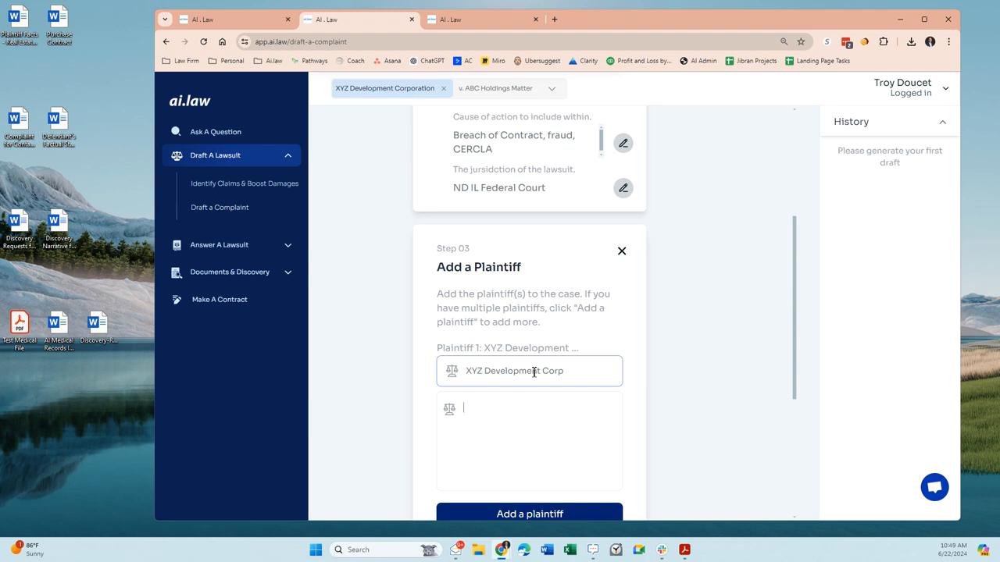
key("Tab")
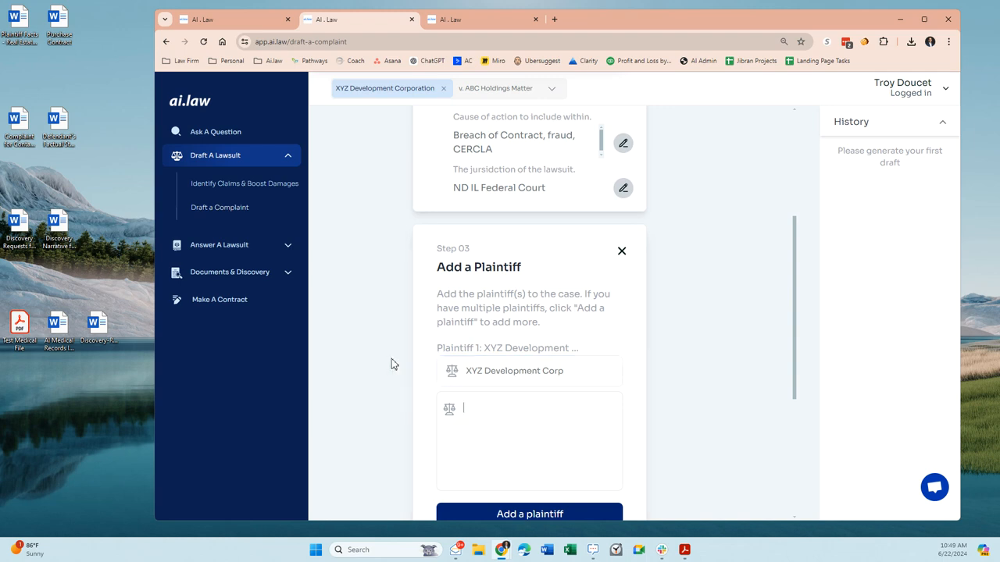
- Fill in the address of Plaintiff 1 with street, city, state and ZIP code
scroll(436, 342, "down", 1)
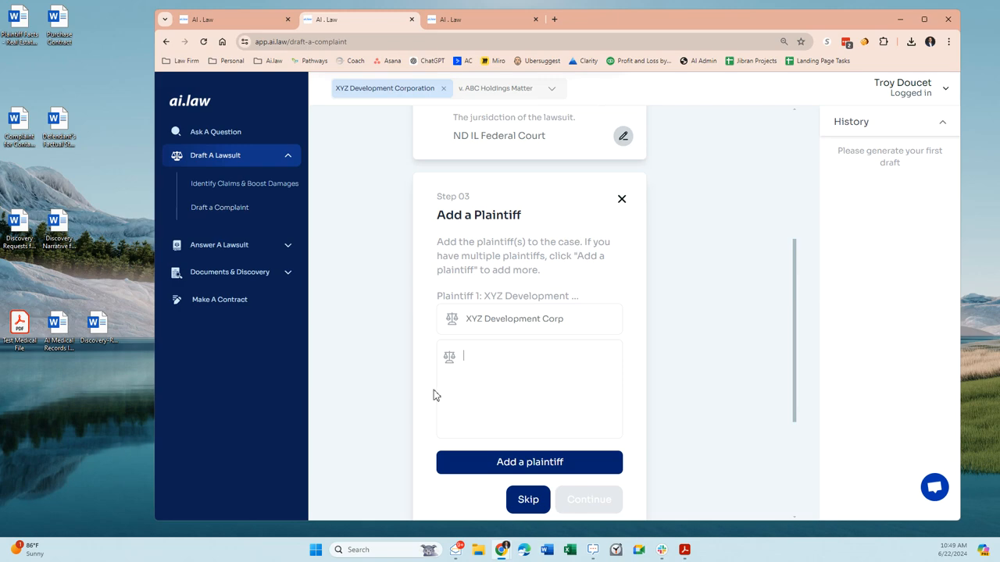
type("123 Any")
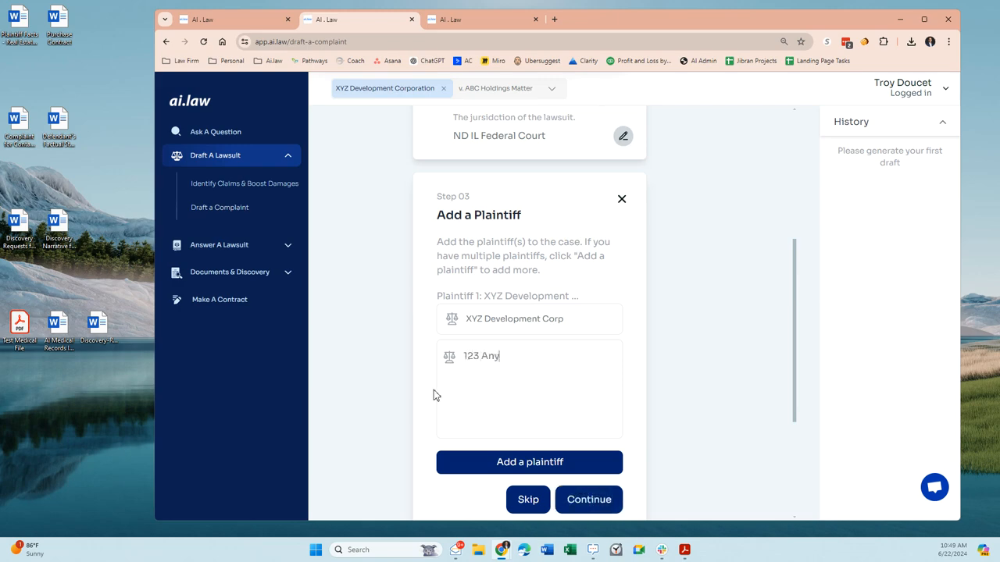
type(" Street, Columbus, OH ")
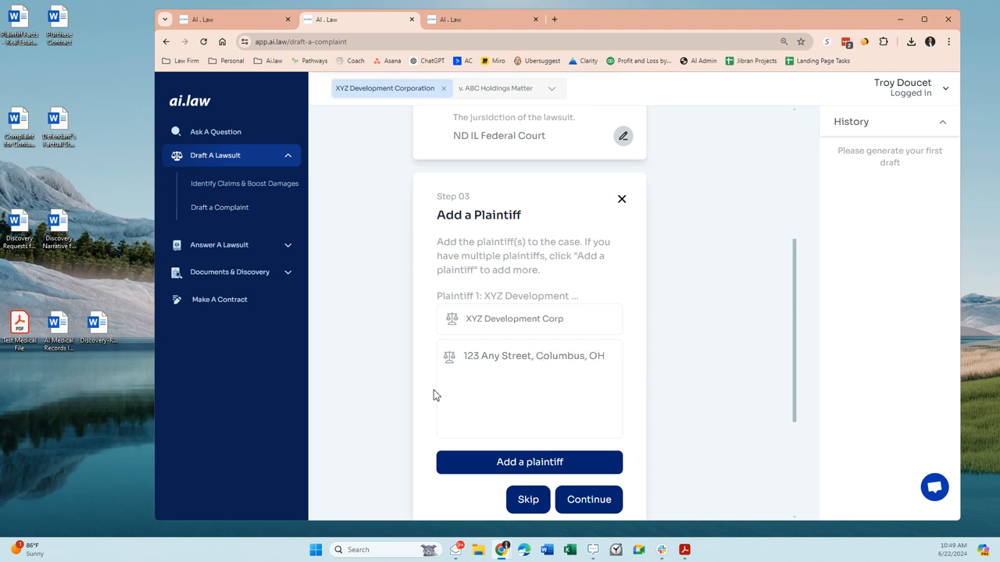
type("43021")
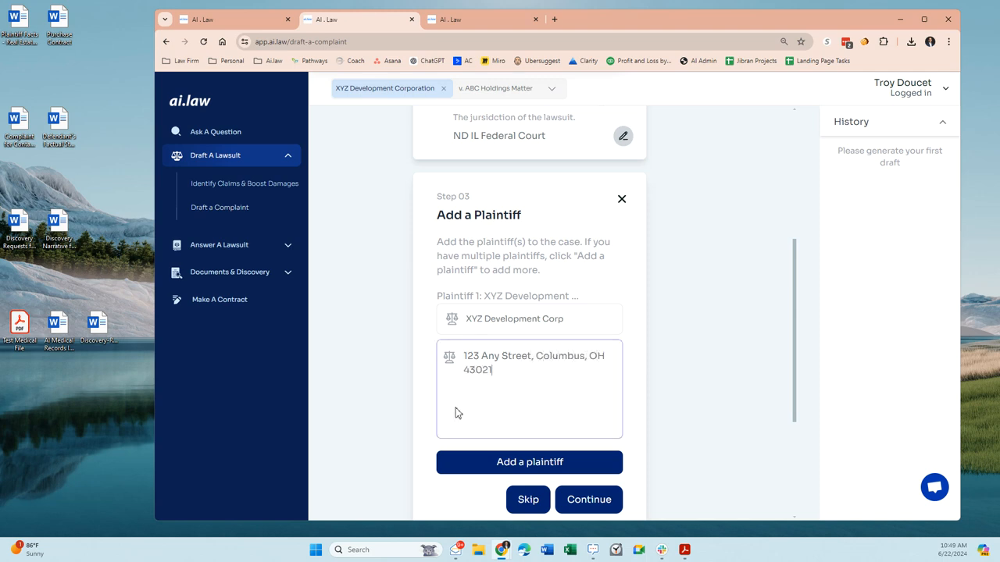
left_click(492, 463)
scroll(598, 319, "down", 2)
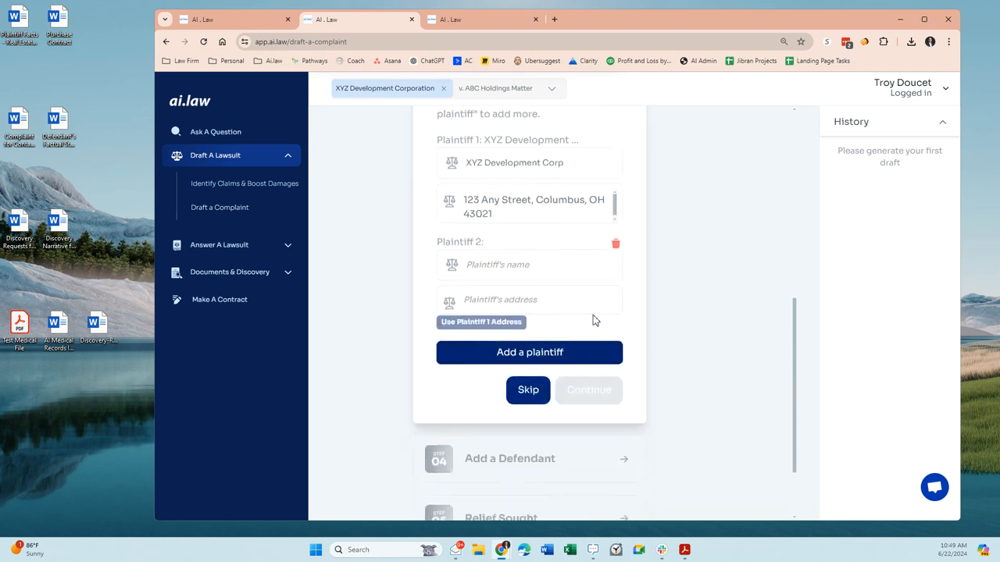
left_click(615, 244)
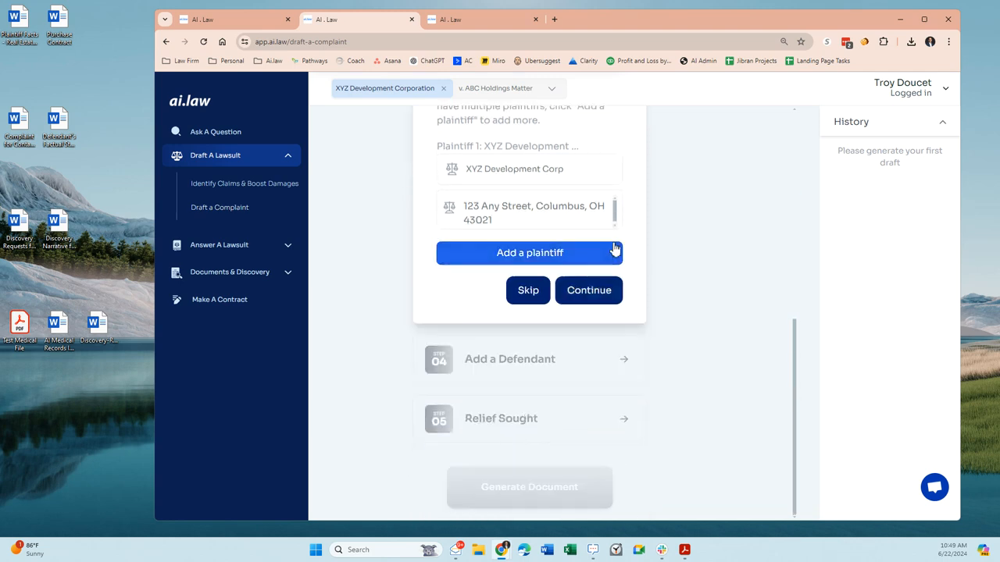
- Confirm the plaintiff details and enter ABC Holding Company as the name of Defendant 1
left_click(601, 295)
left_click(546, 359)
scroll(522, 403, "down", 2)
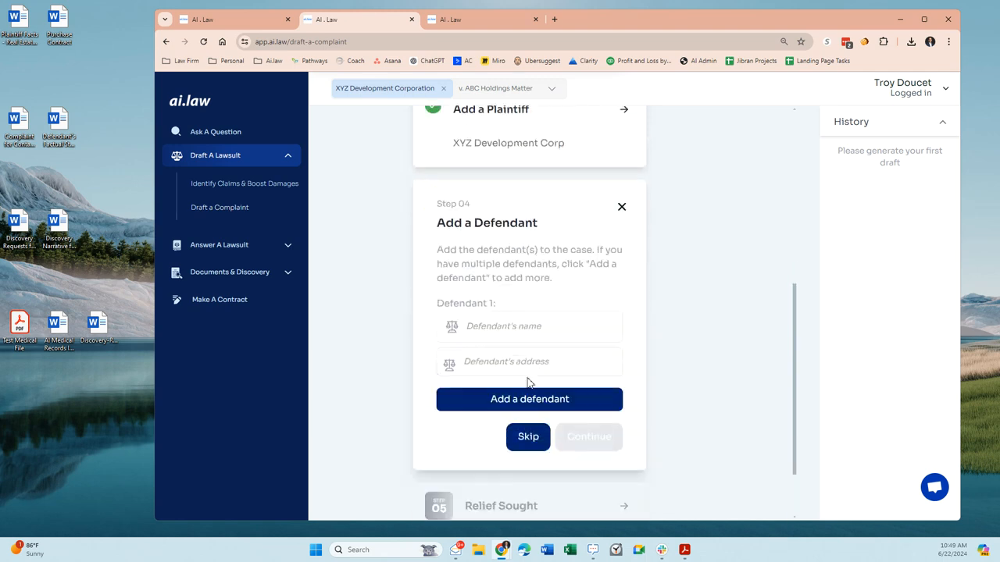
left_click(505, 334)
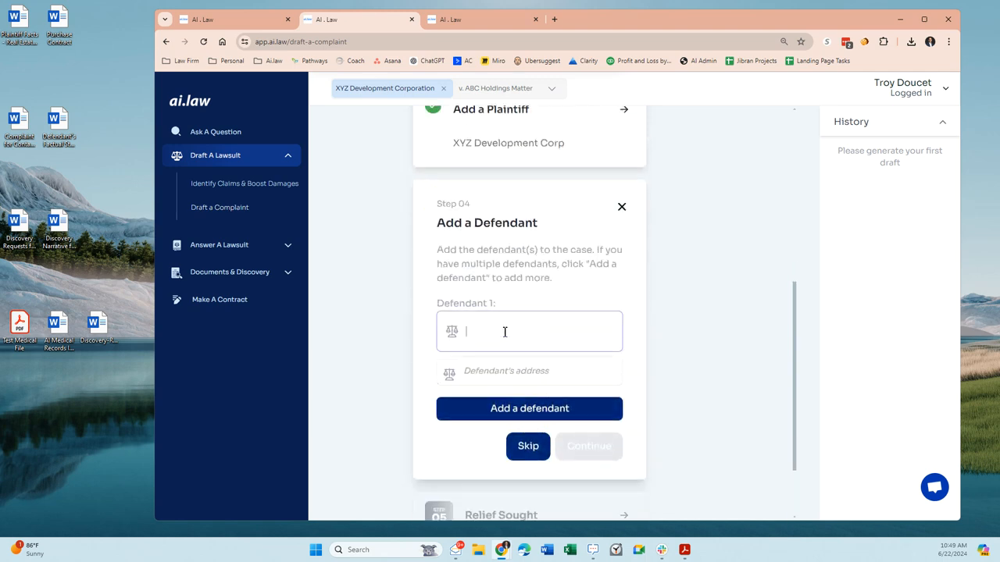
type("ABC Holding Company")
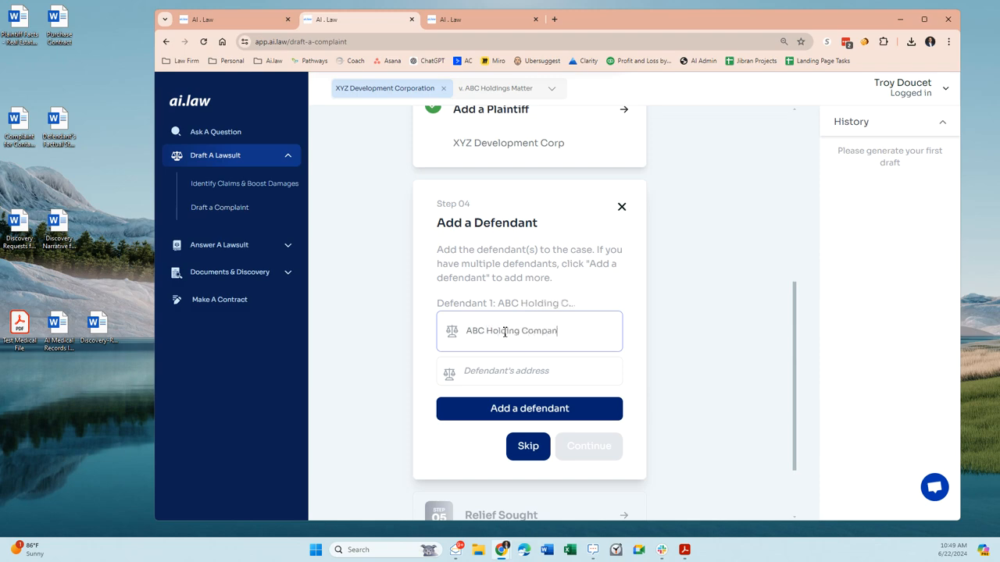
- Fill in the address of Defendant 1 with street, city and state, and confirm the defendant details
key("Tab")
type("789")
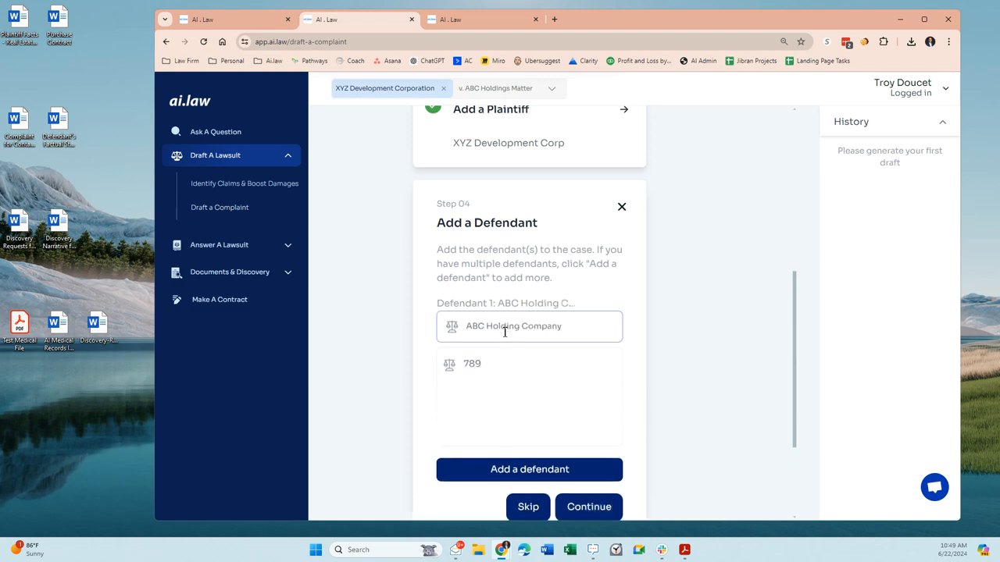
type(" Main Street, Chicago, IL")
scroll(545, 334, "down", 3)
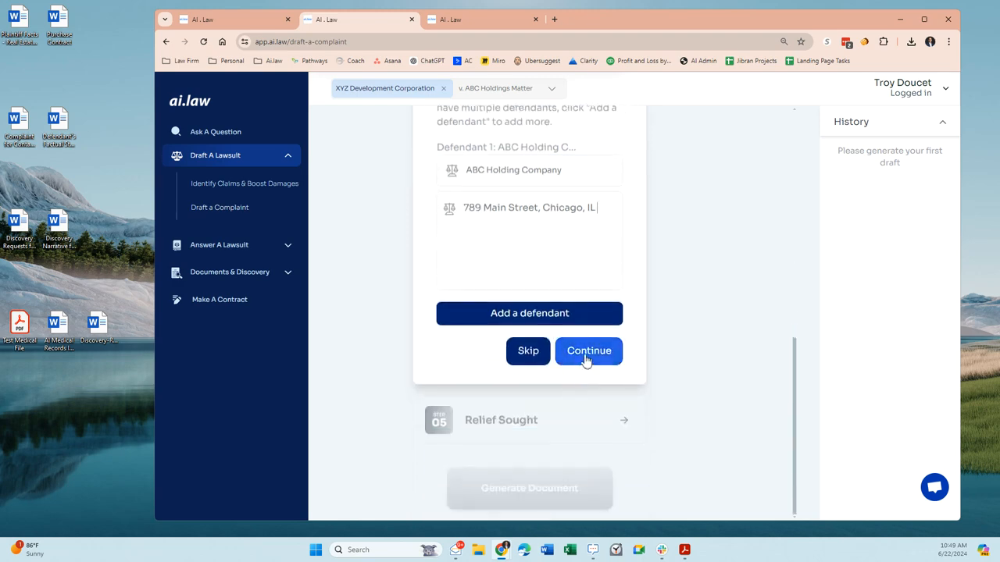
left_click(585, 357)
- Enter "$25 million in remediation costs" as the relief sought and confirm that section
left_click(512, 420)
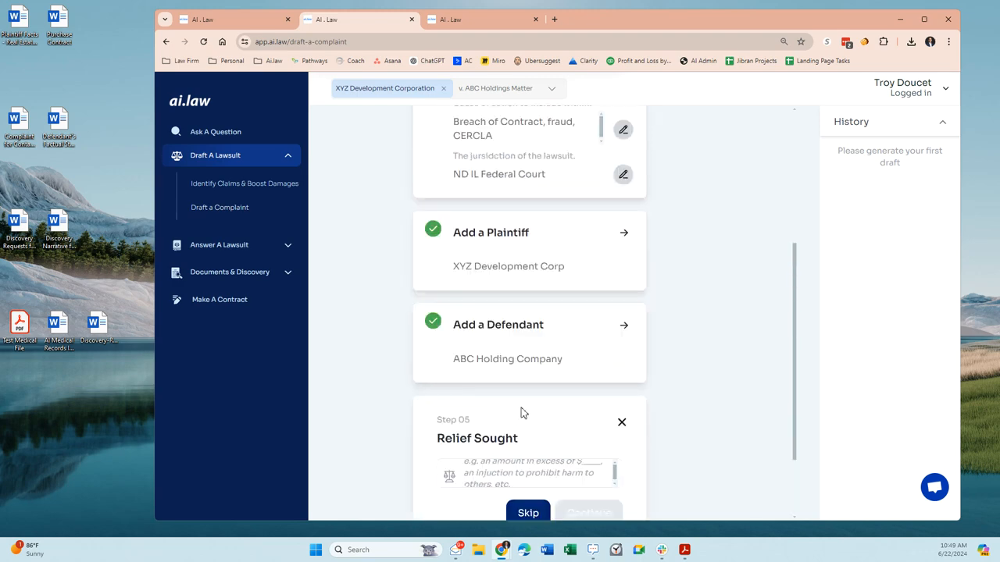
left_click(543, 365)
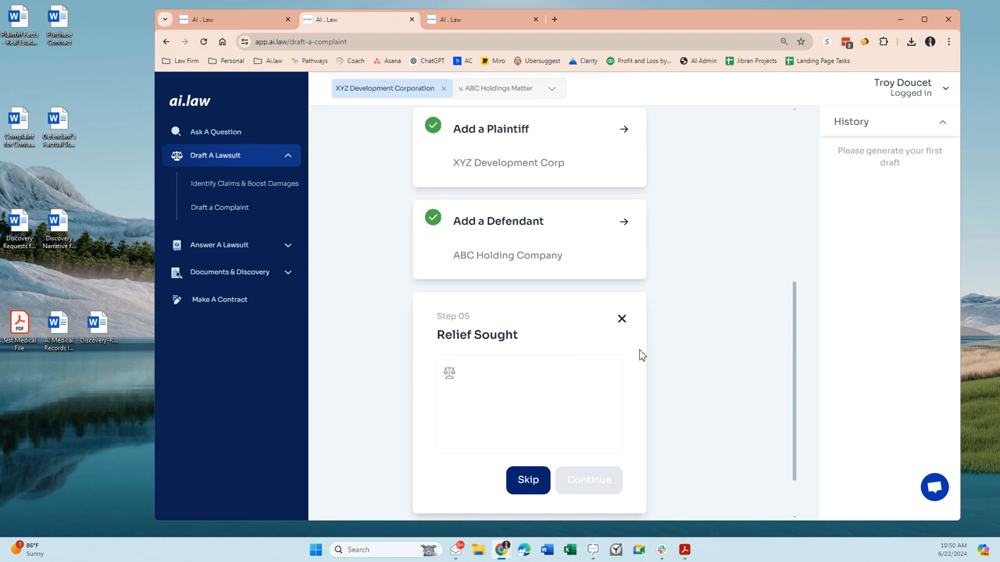
type("$2")
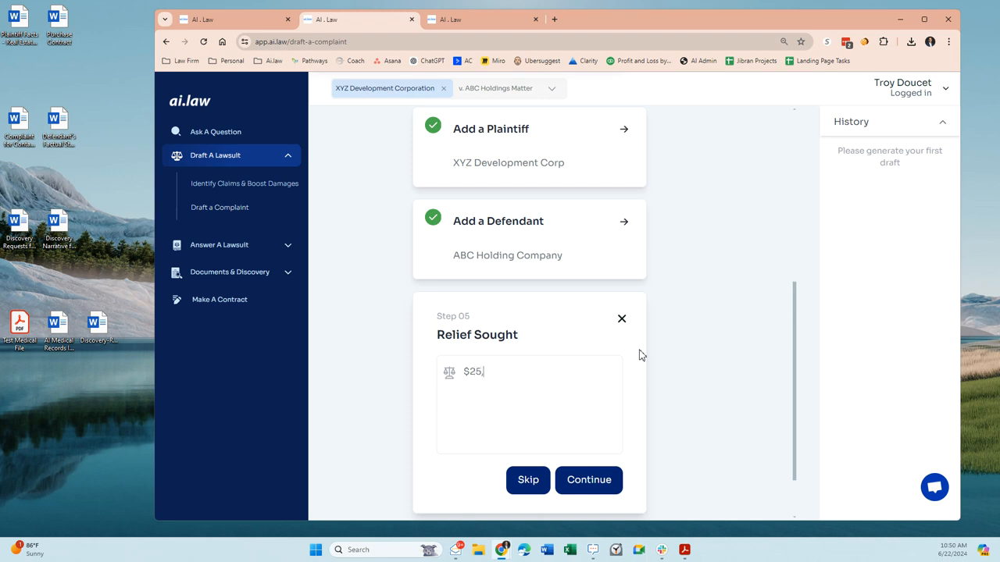
type("5 million")
type("in remedicat")
type("tion costs")
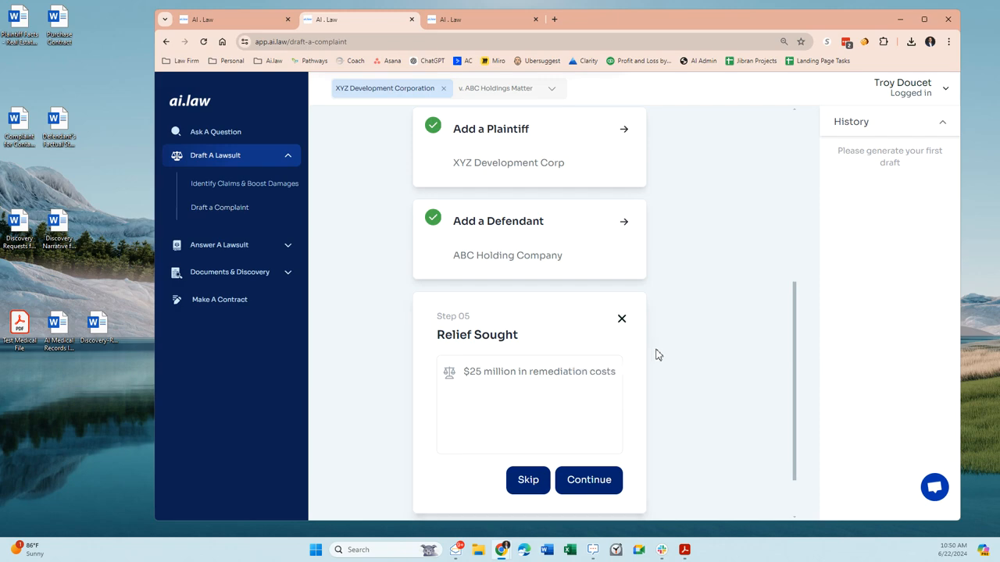
left_click(616, 476)
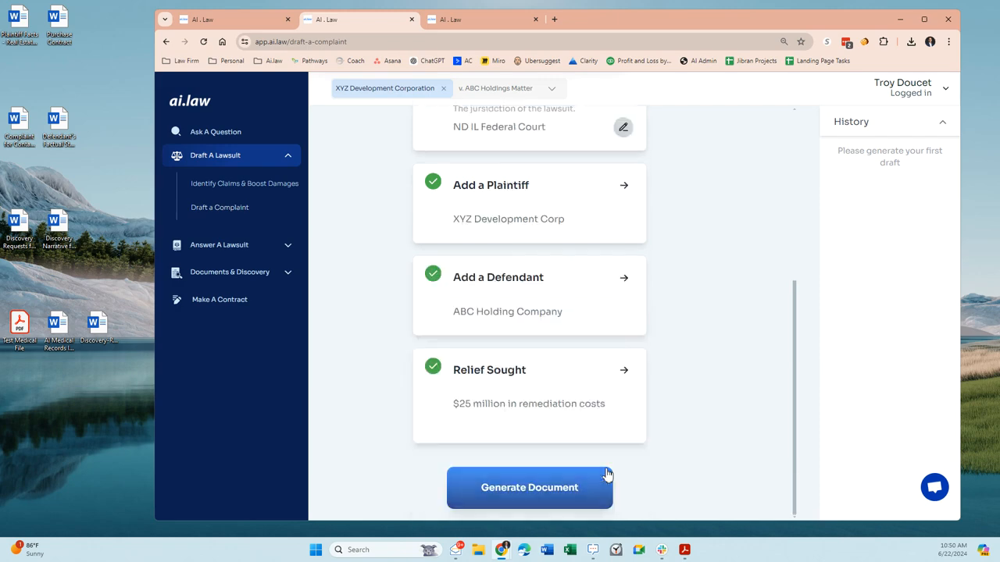
- Check the completed complaint sections and generate the document
scroll(593, 362, "up", 3)
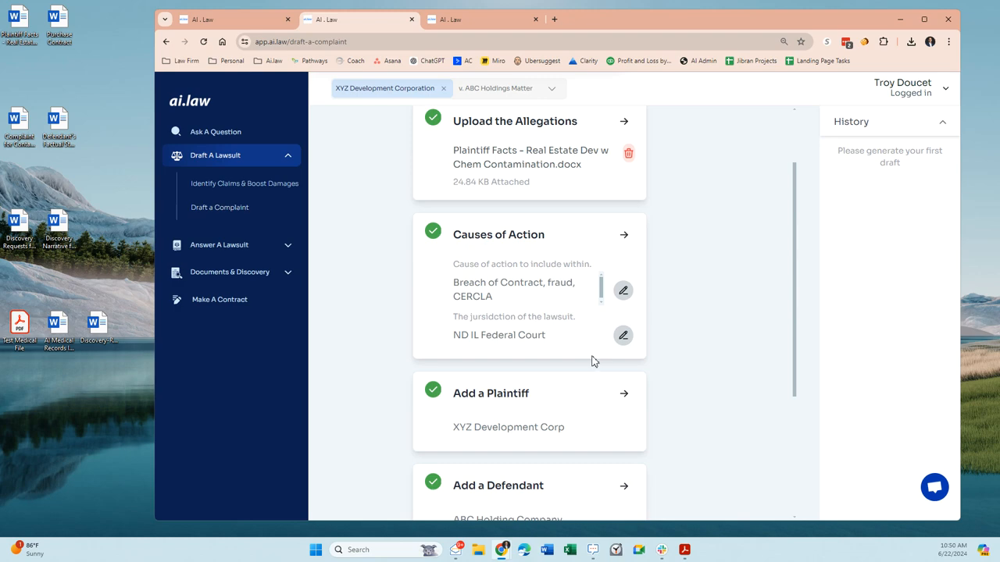
scroll(593, 361, "down", 3)
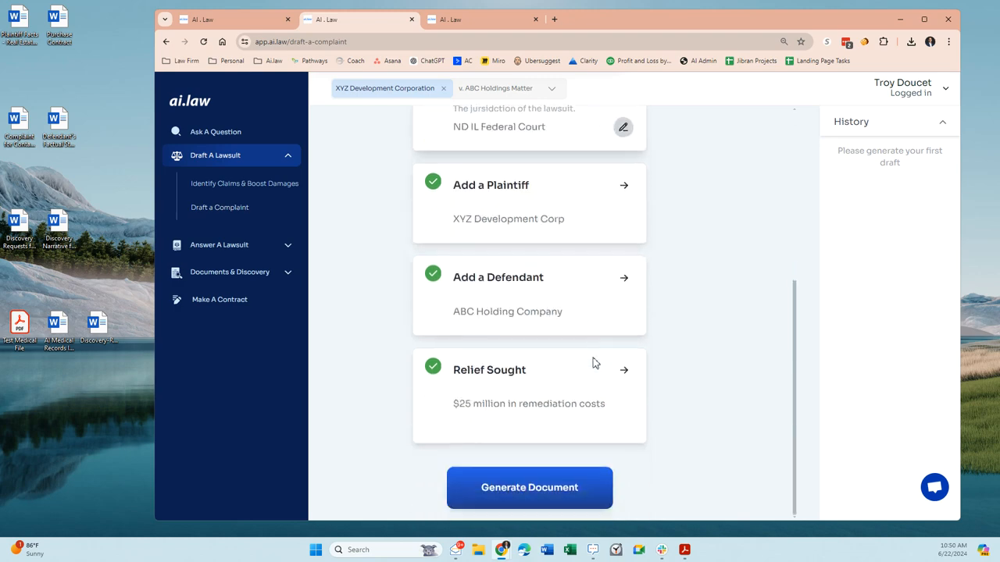
left_click(523, 486)
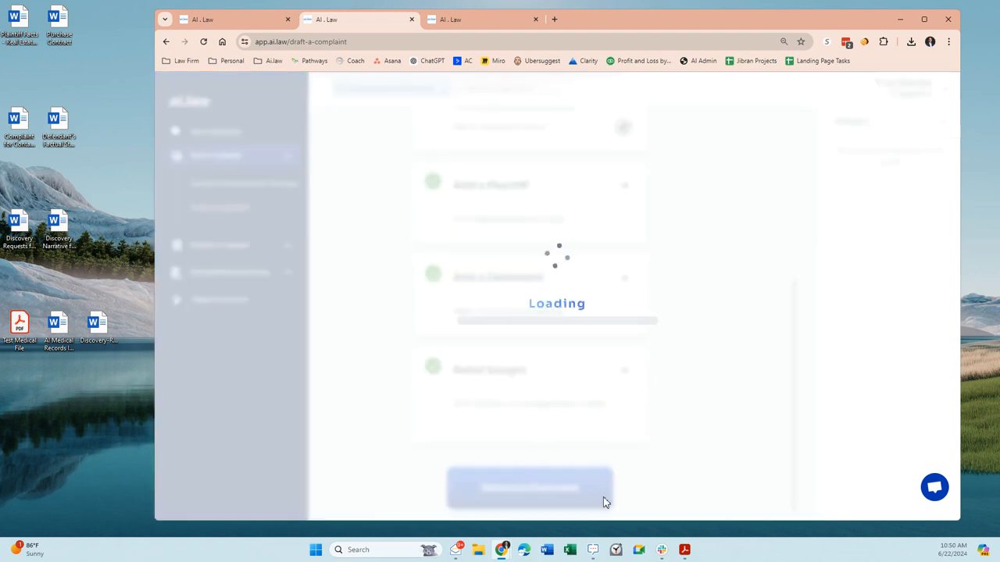
- Switch to the Clock app and time the document generation with the stopwatch restarted from zero
left_click(617, 551)
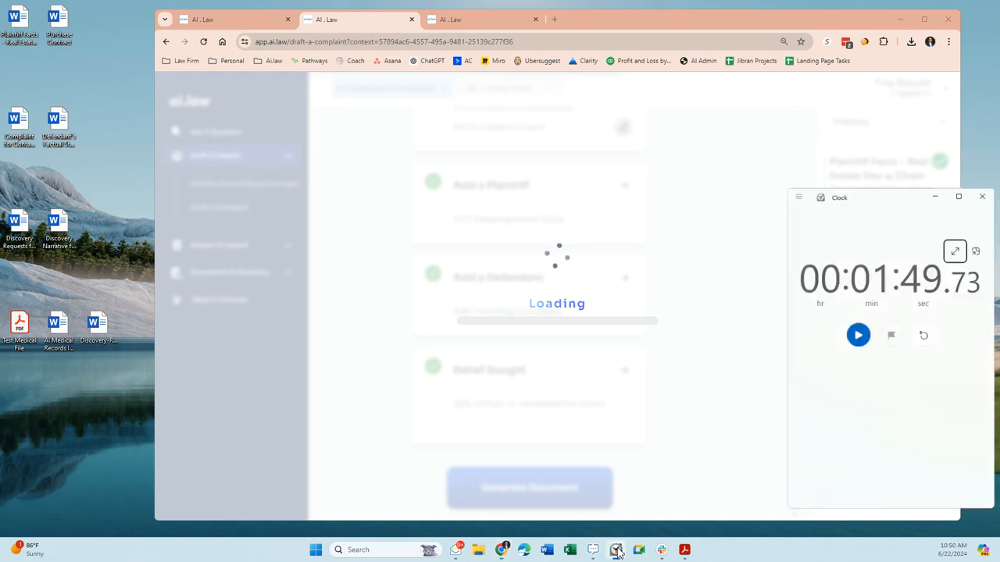
left_click(923, 336)
left_click(857, 334)
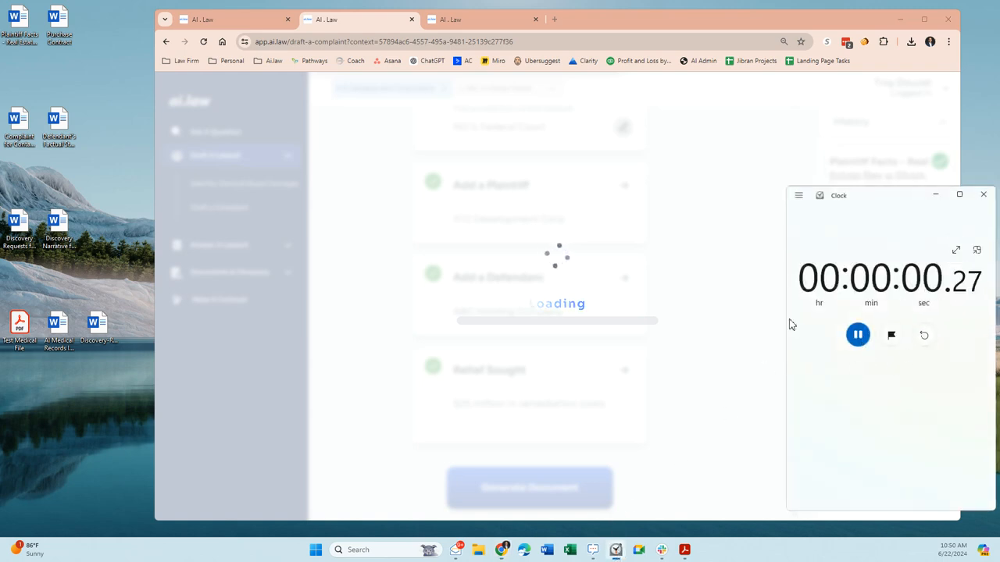
left_click_drag(865, 205, 786, 183)
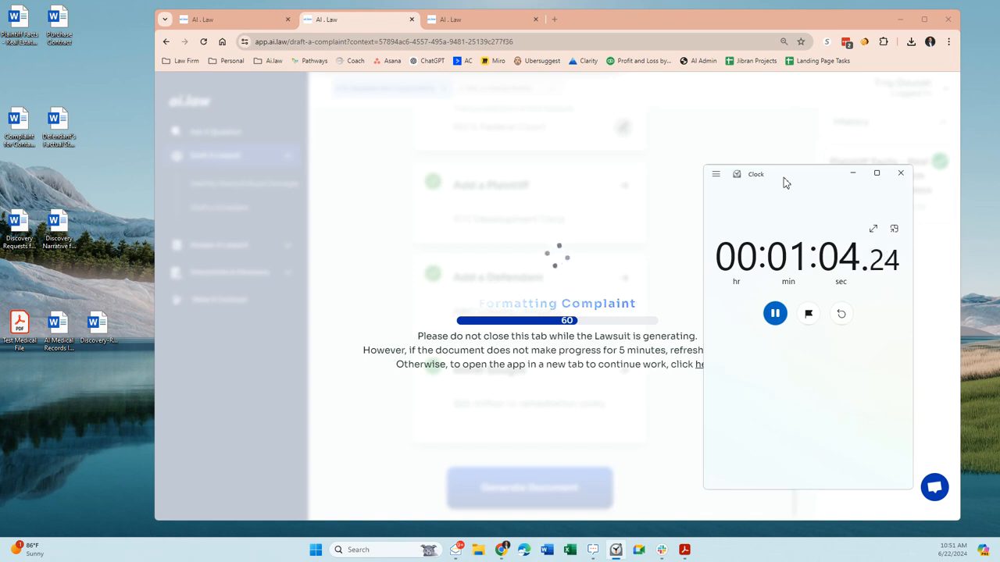
left_click(774, 313)
- Download the generated complaint and open it in Word with editing enabled
left_click(482, 489)
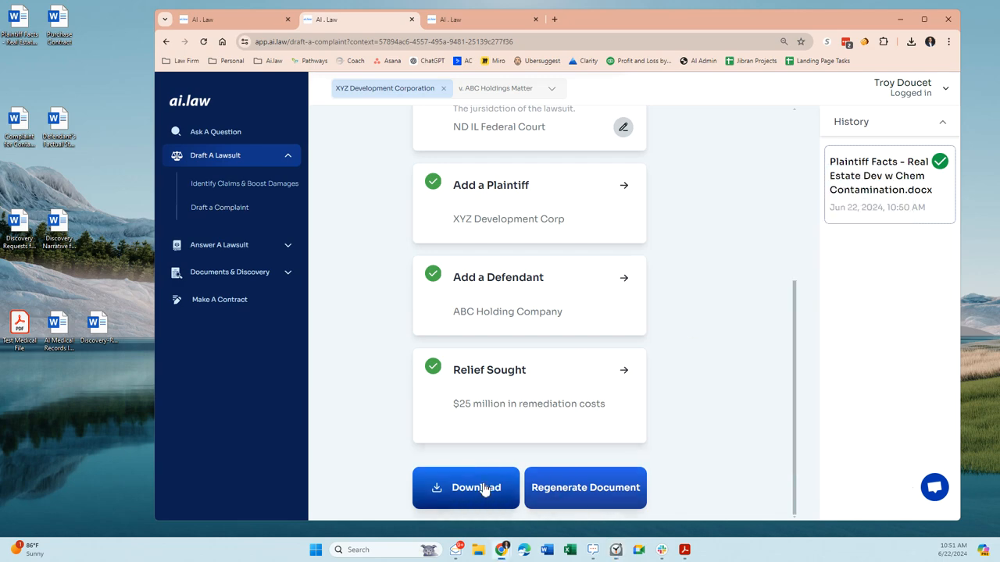
left_click(911, 42)
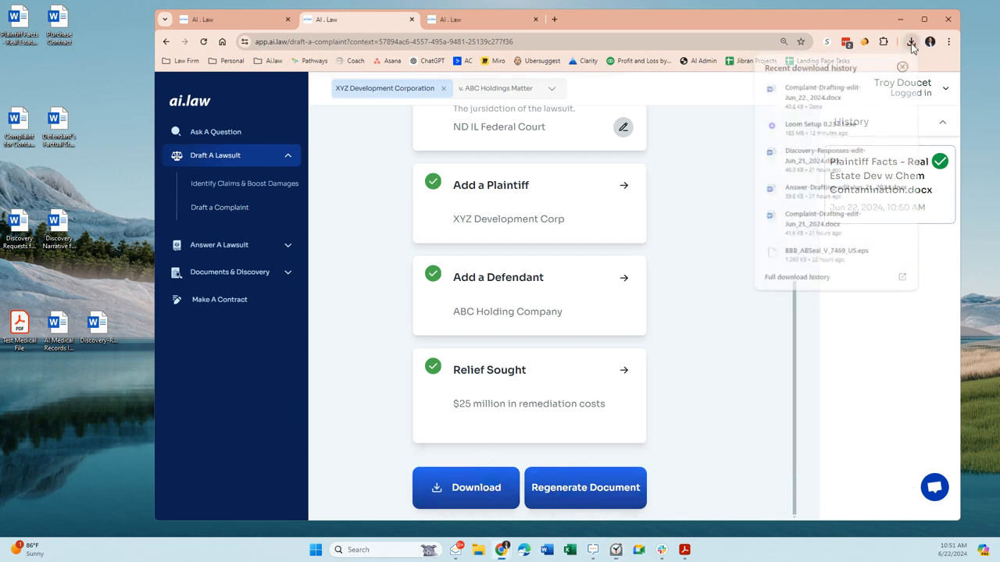
left_click(827, 91)
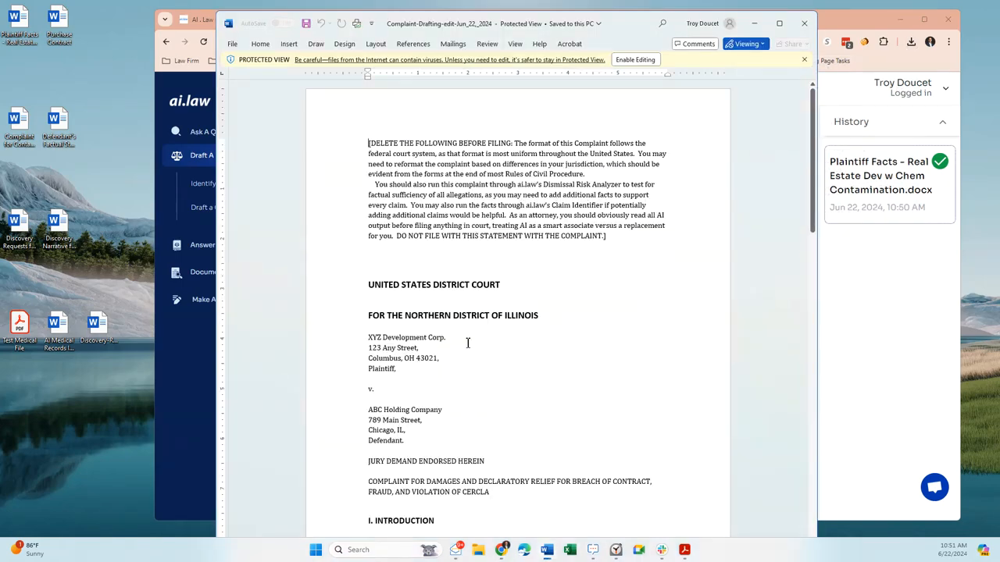
left_click(779, 23)
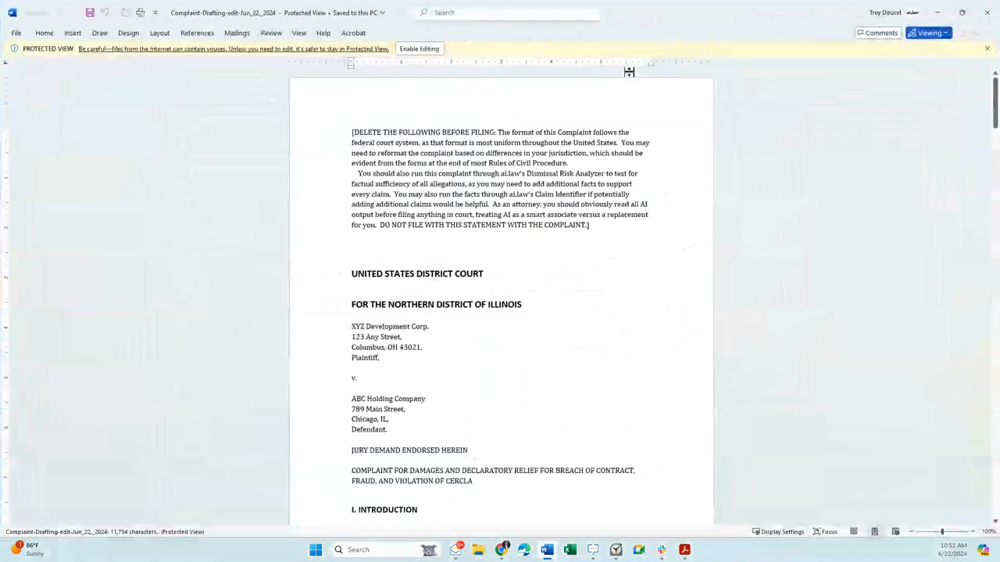
left_click(419, 48)
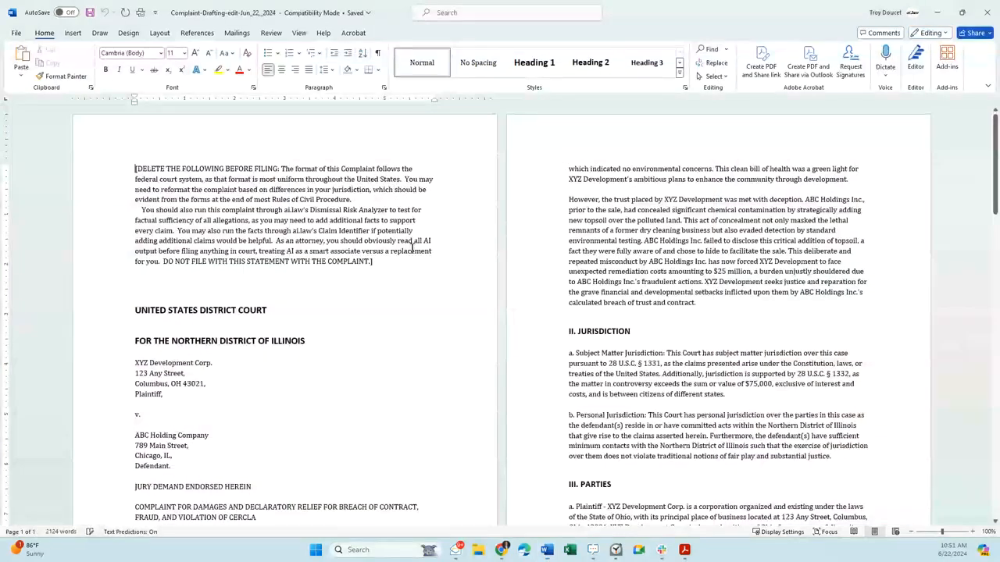
- Examine the drafted complaint from the pre-filing notice and caption through the general allegations and the breach of contract claim
scroll(297, 191, "up", 2)
left_click_drag(375, 261, 135, 167)
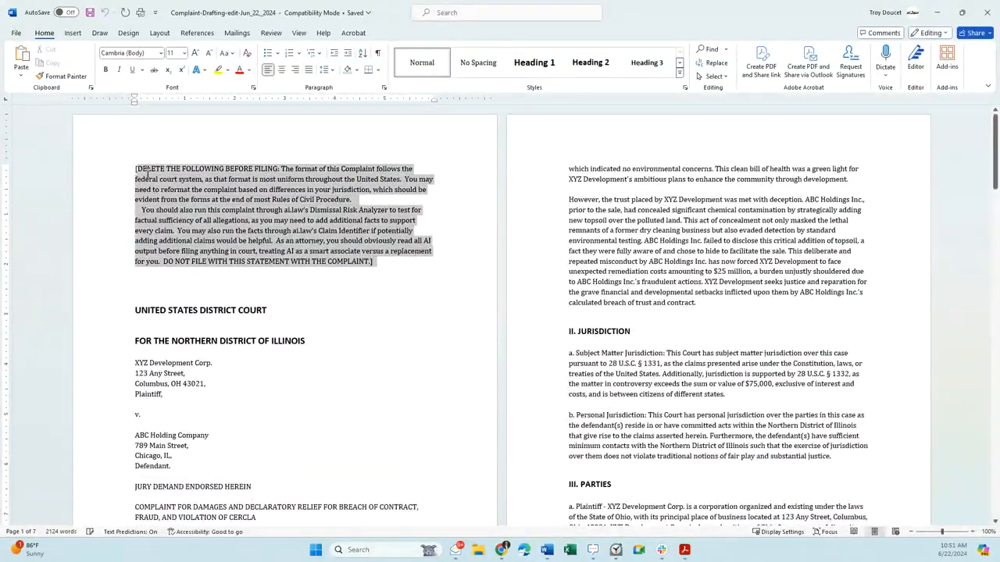
scroll(312, 234, "down", 1)
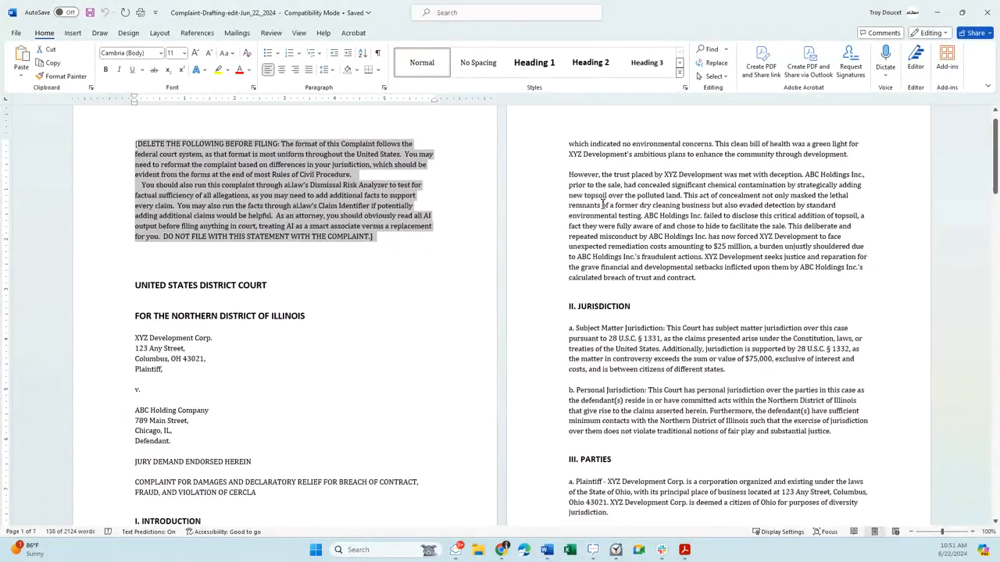
scroll(331, 397, "down", 3)
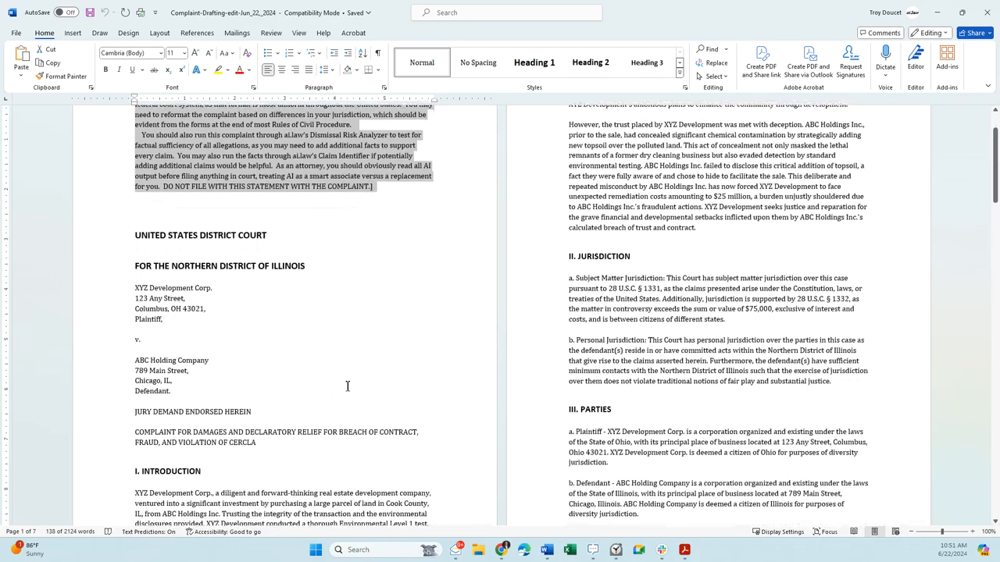
scroll(374, 351, "up", 1)
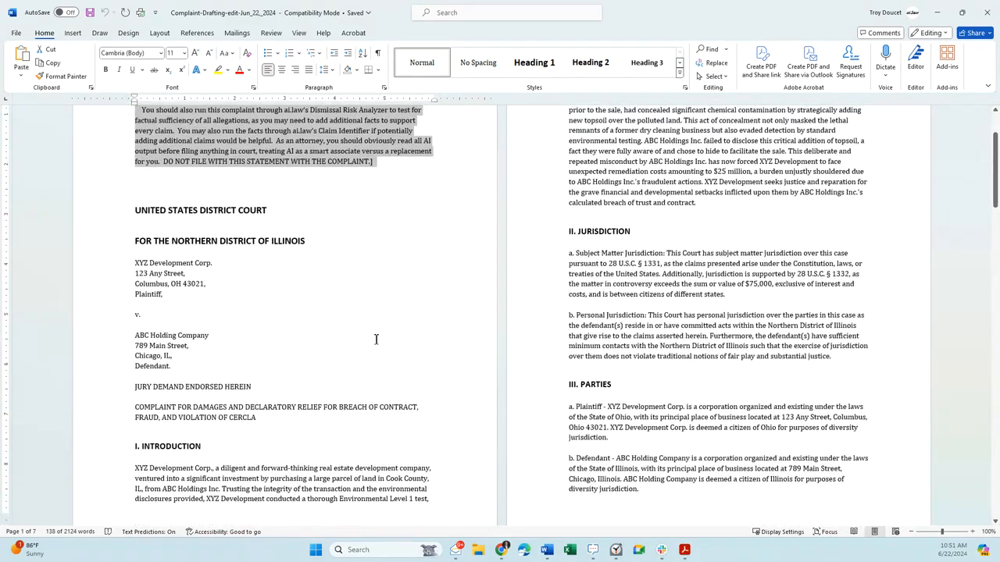
scroll(376, 338, "up", 2)
scroll(375, 339, "down", 10)
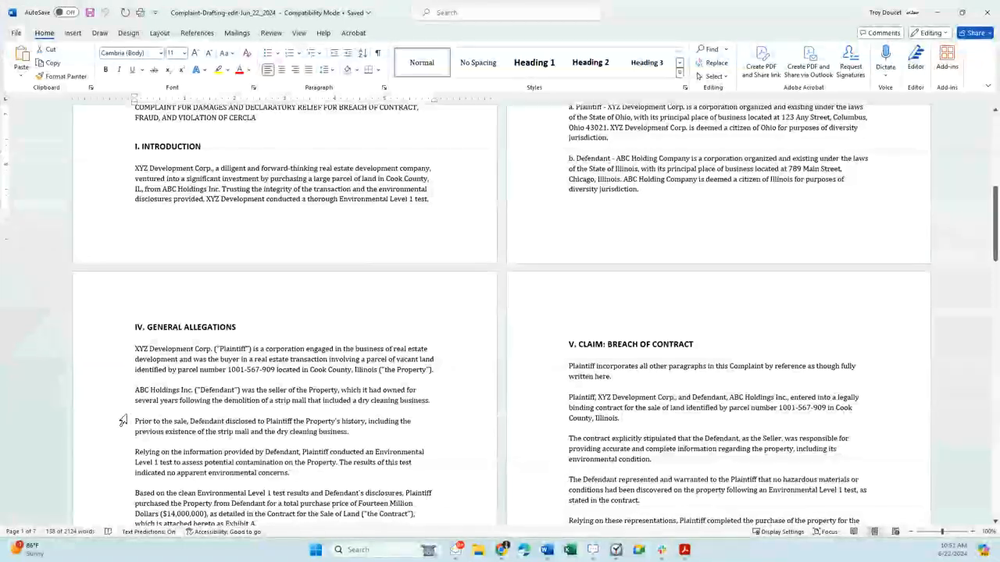
scroll(277, 414, "up", 7)
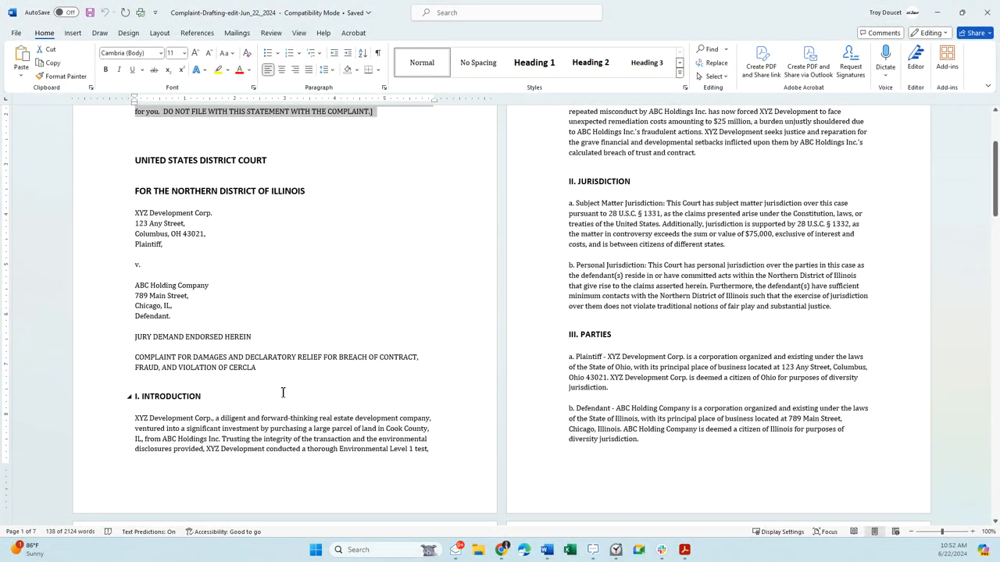
scroll(302, 387, "down", 12)
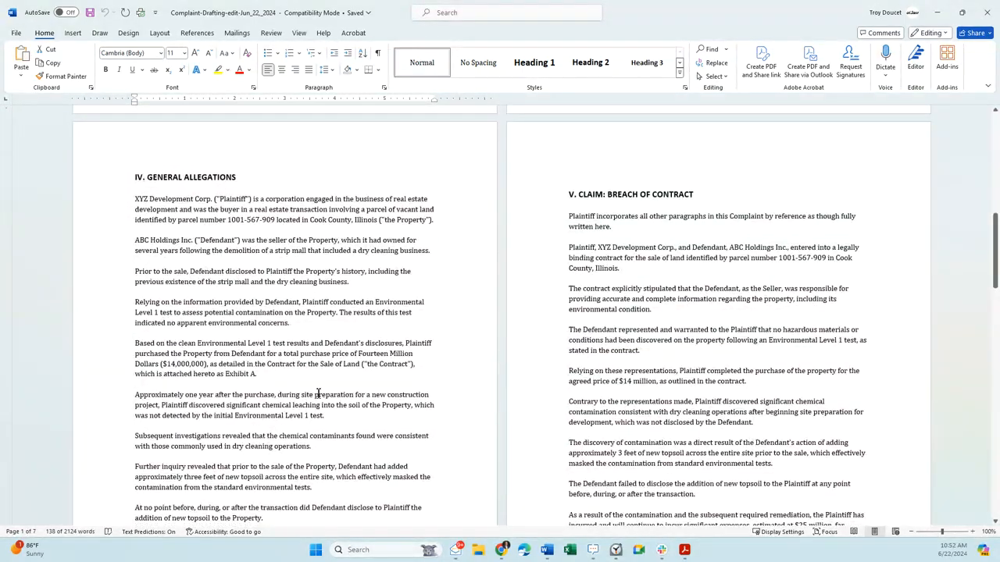
scroll(318, 394, "down", 1)
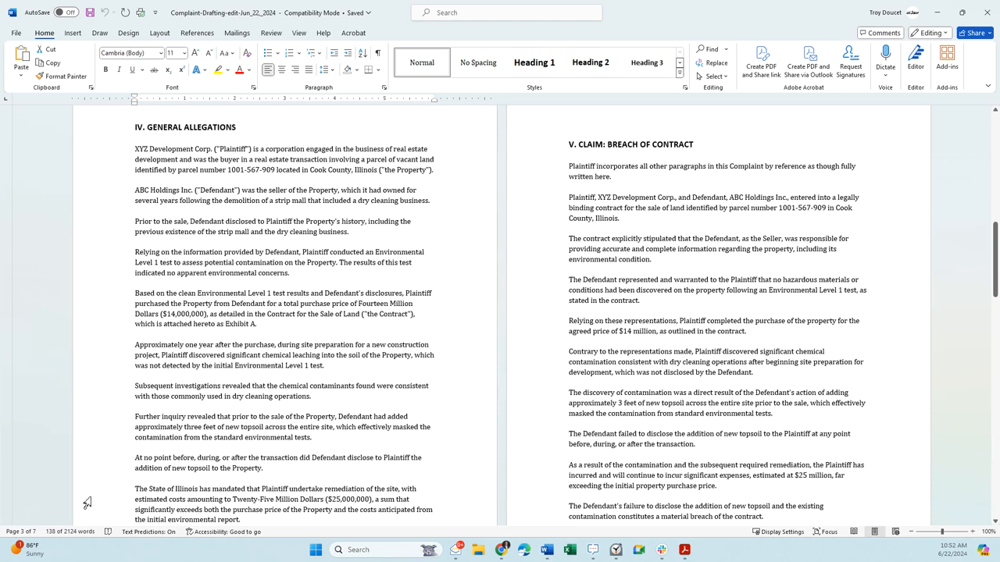
scroll(109, 375, "up", 2)
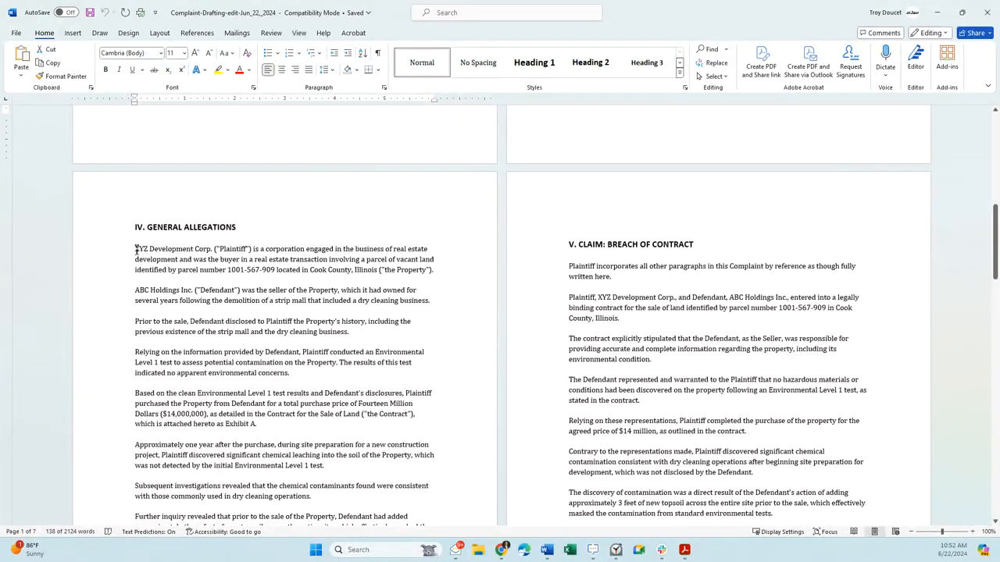
left_click_drag(136, 250, 289, 374)
- Delete the bracketed "DELETE THE FOLLOWING BEFORE FILING" notice at the start of the complaint
scroll(289, 346, "up", 7)
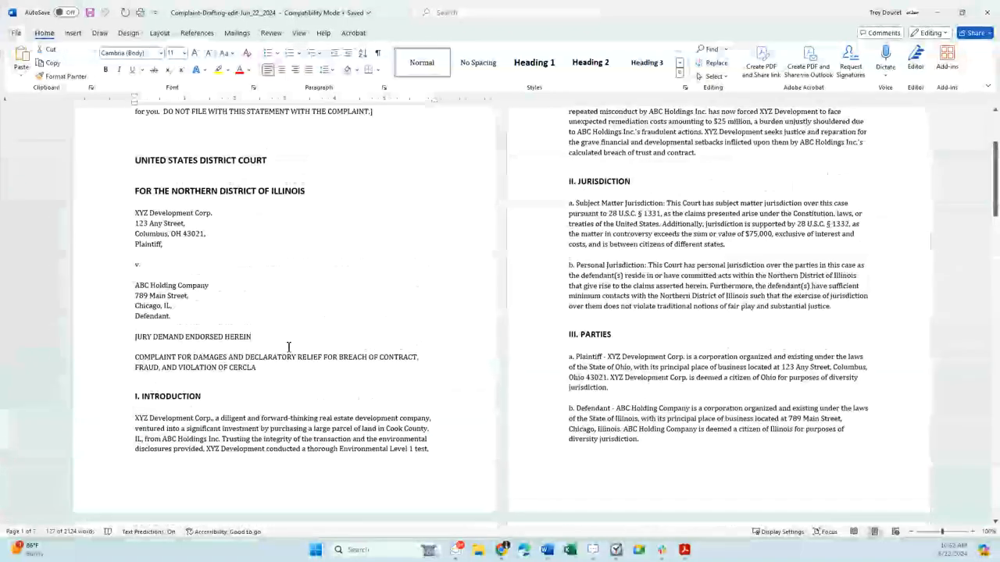
scroll(288, 346, "up", 2)
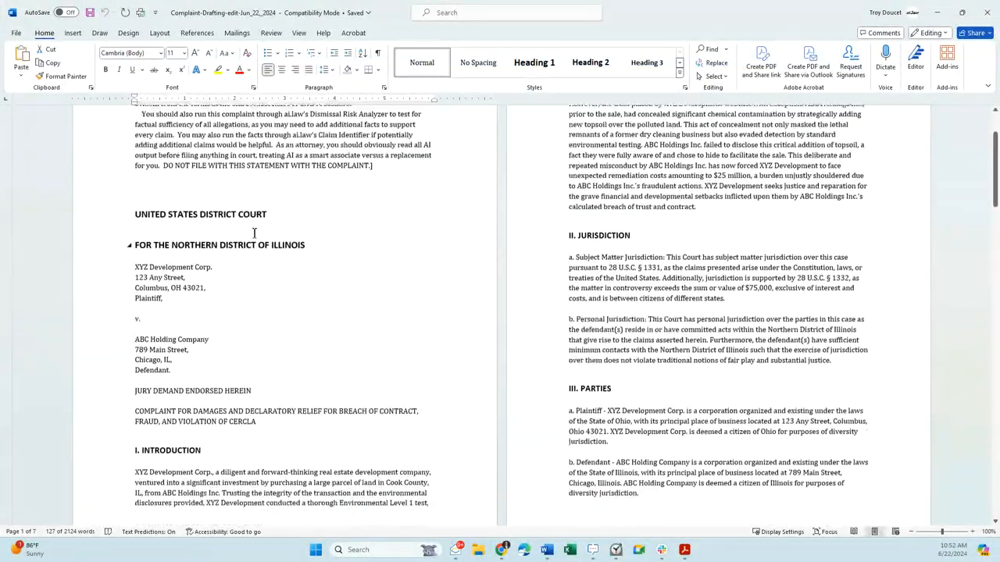
scroll(254, 233, "up", 3)
left_click_drag(376, 237, 144, 137)
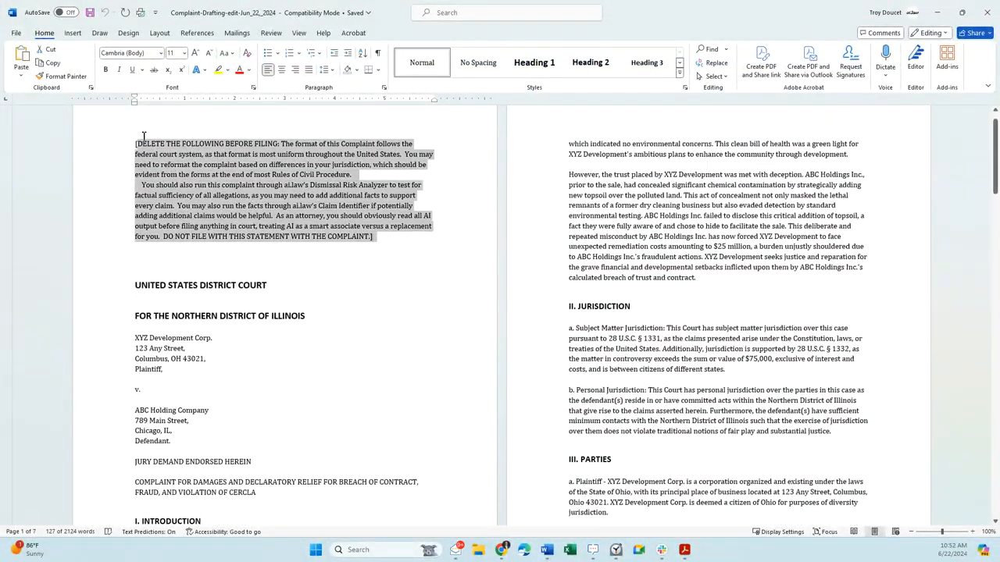
key("Delete")
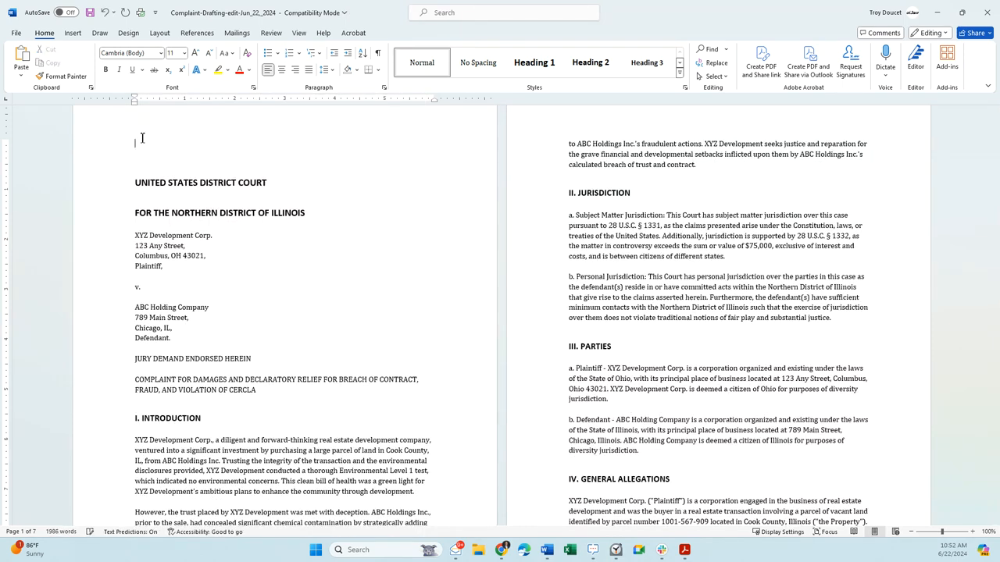
- Review the complaint's caption, covering the court district, party addresses, jury demand and complaint title, and continue into the introduction
left_click_drag(171, 213, 322, 224)
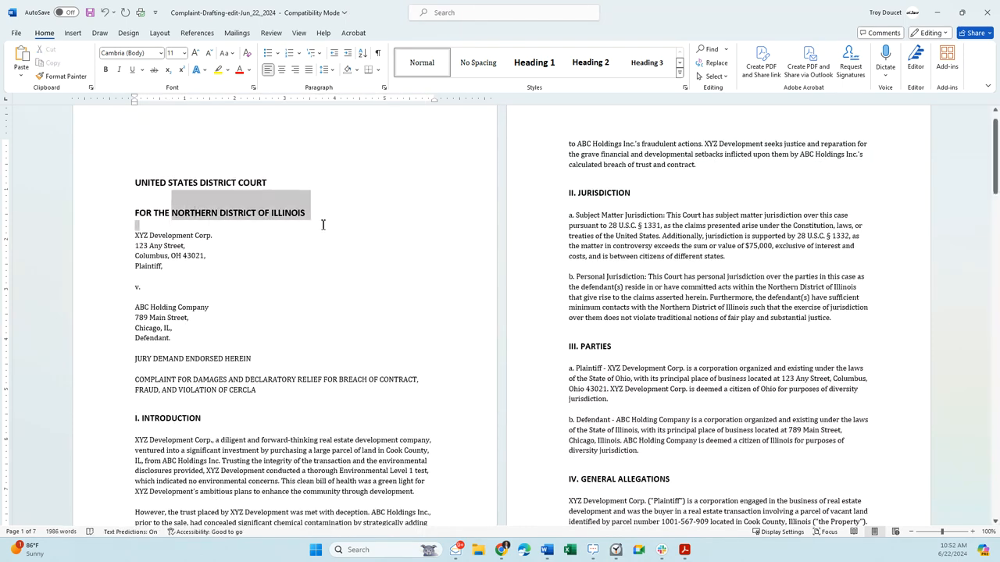
left_click_drag(164, 245, 164, 266)
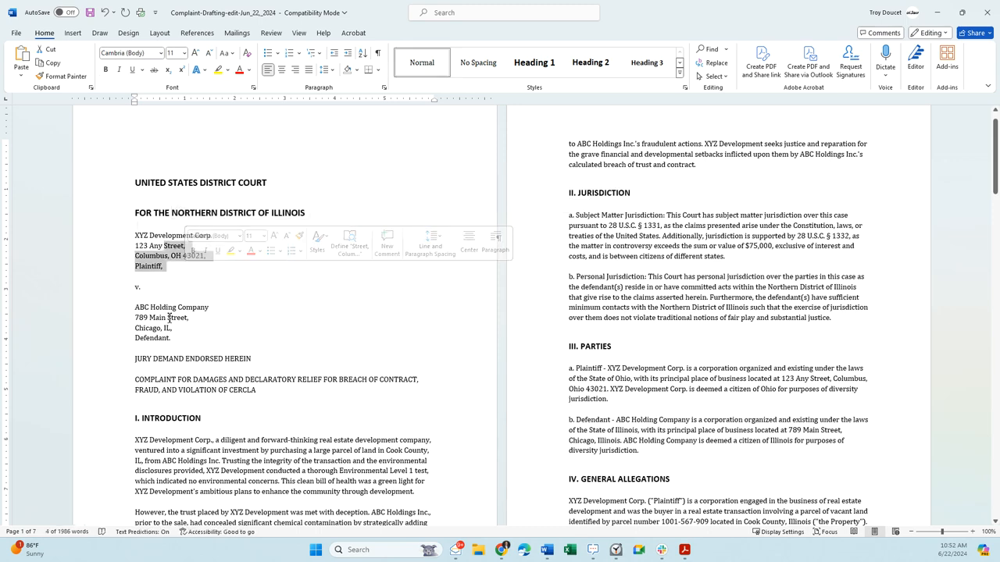
left_click_drag(162, 328, 162, 339)
left_click_drag(210, 359, 250, 360)
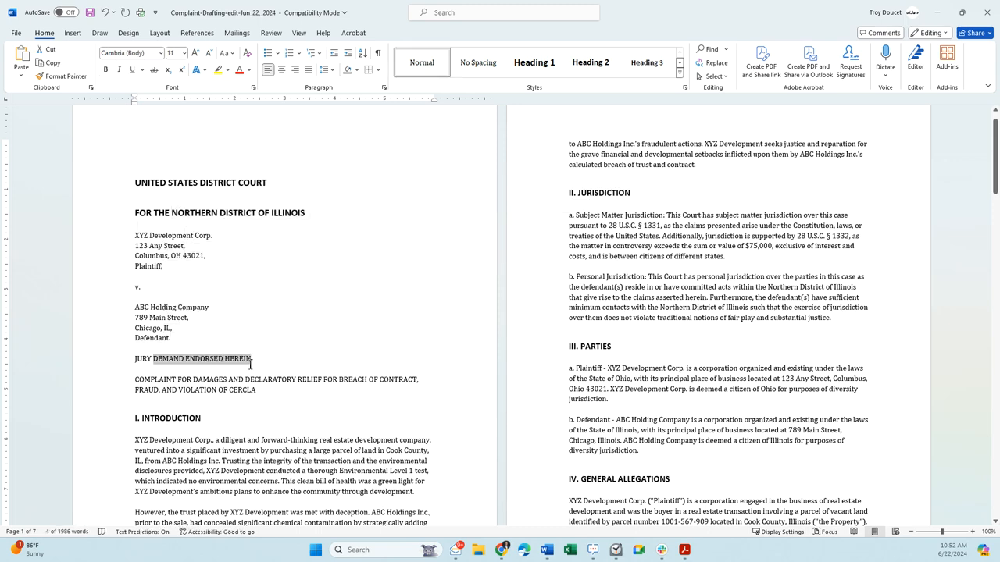
scroll(203, 323, "down", 1)
left_click_drag(160, 331, 262, 340)
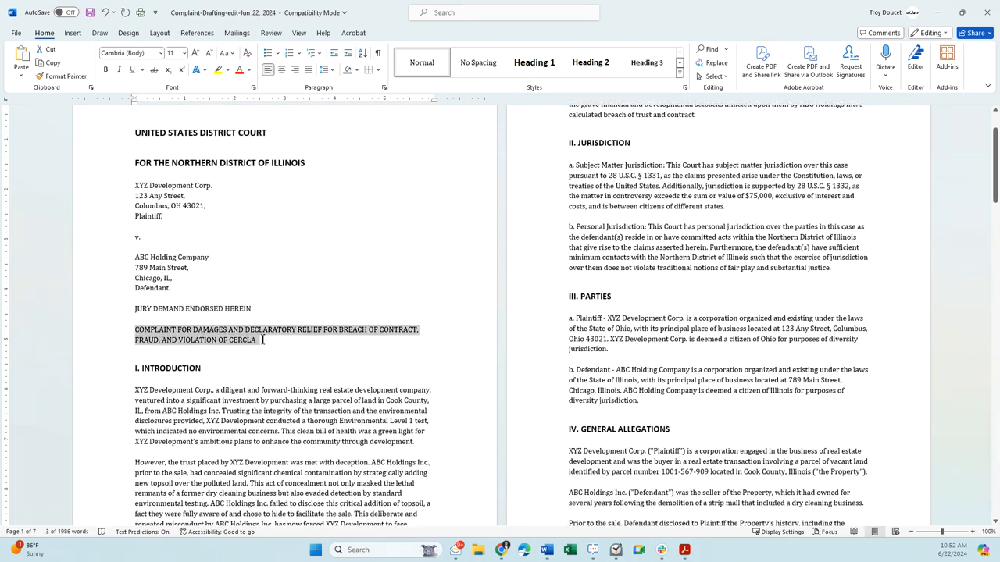
left_click(333, 350)
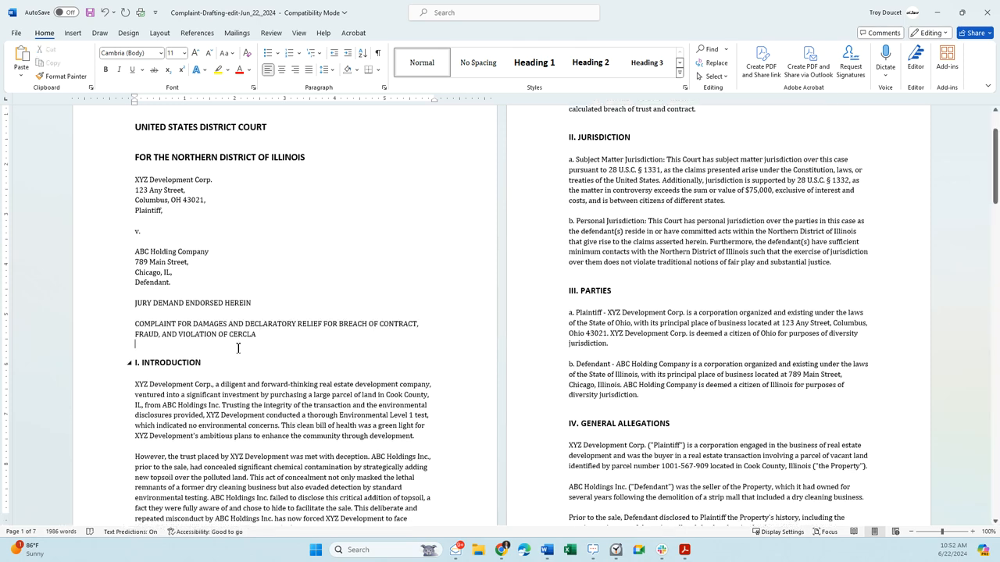
scroll(231, 311, "down", 3)
scroll(270, 310, "up", 2)
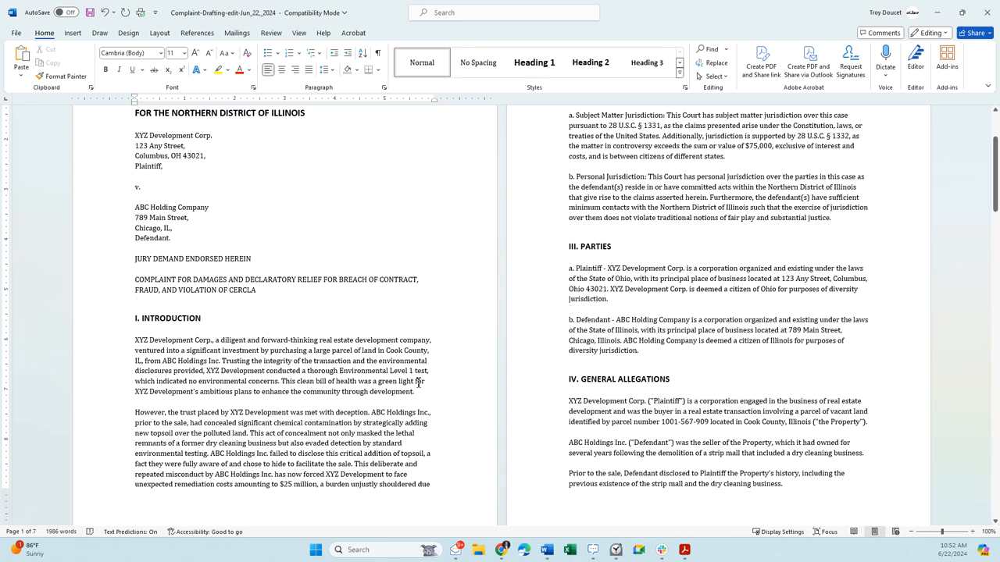
- Review the complaint's introduction, highlighting its two paragraphs on the land purchase and the concealed contamination
scroll(419, 382, "up", 1)
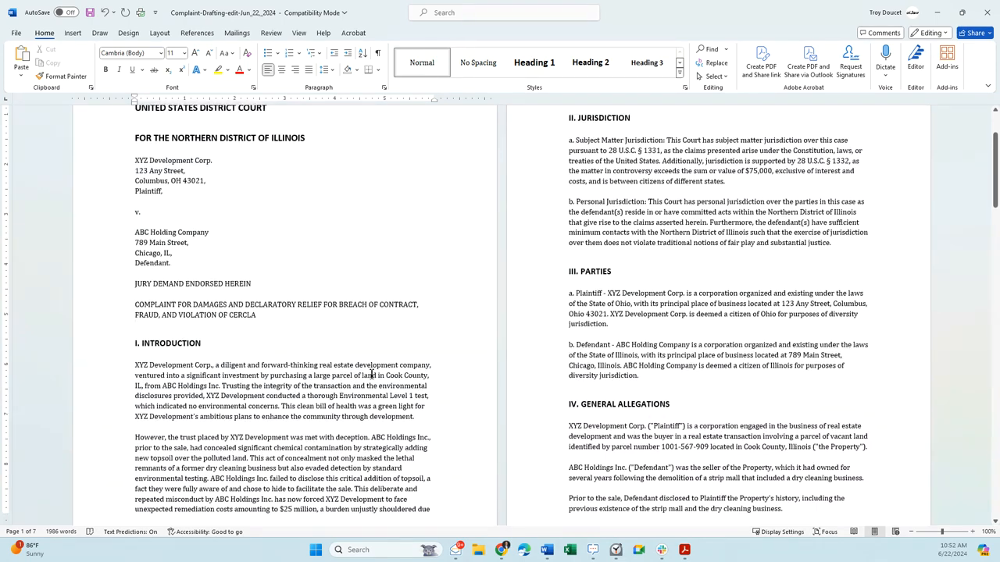
scroll(359, 368, "up", 2)
scroll(390, 382, "down", 3)
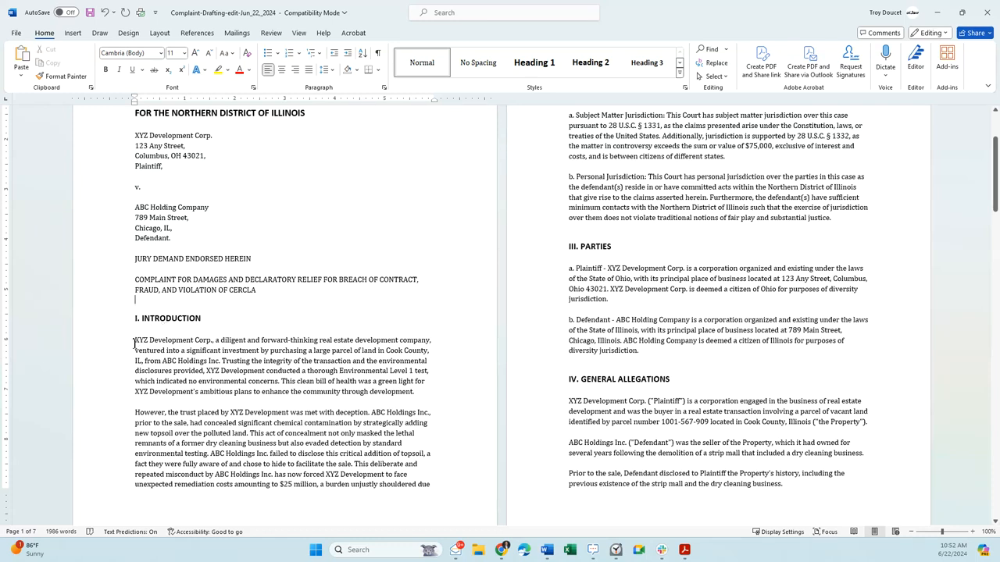
left_click_drag(134, 344, 439, 485)
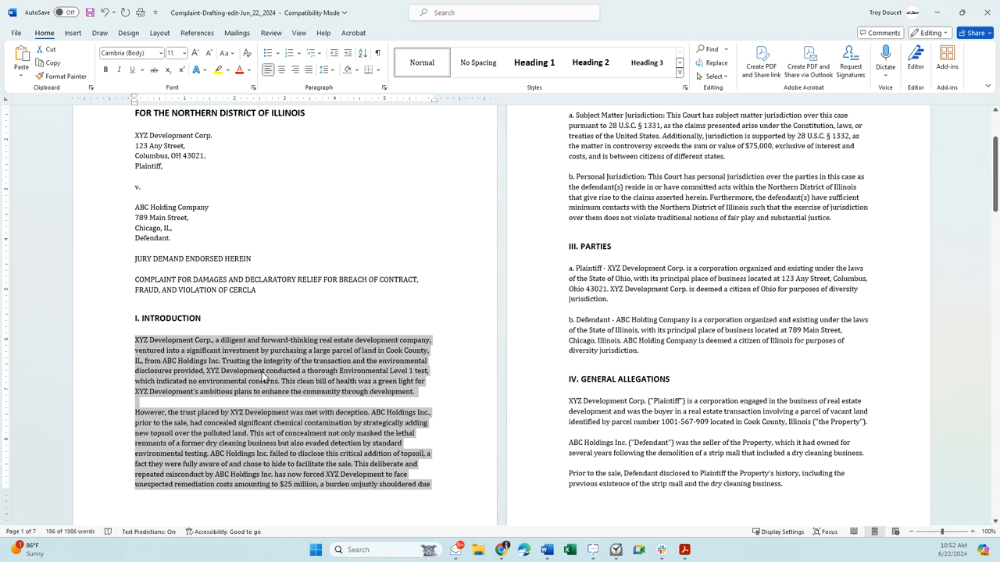
- Review the Jurisdiction and Parties sections, highlighting the subject matter jurisdiction text and the plaintiff and defendant descriptions
scroll(308, 424, "up", 1)
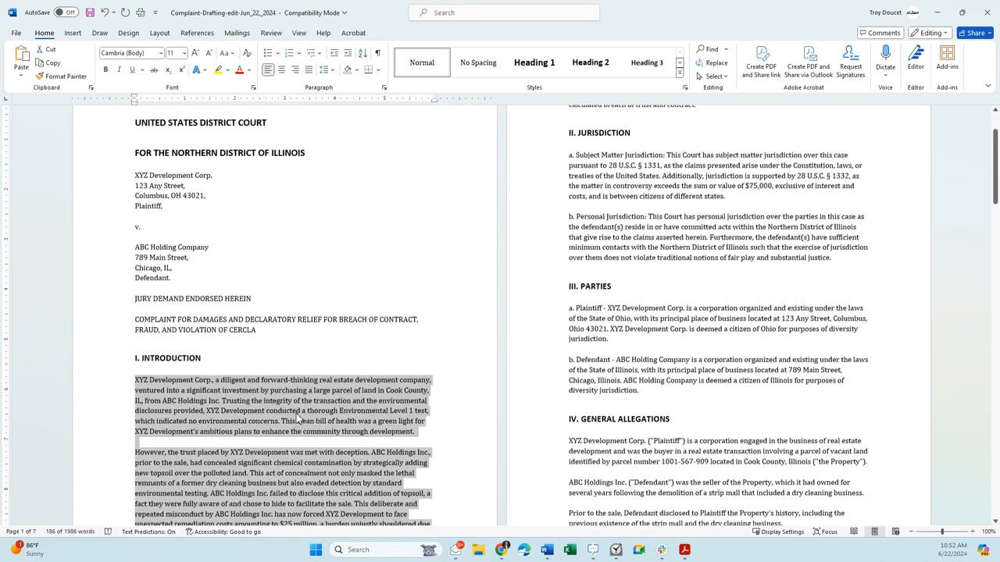
scroll(579, 308, "up", 1)
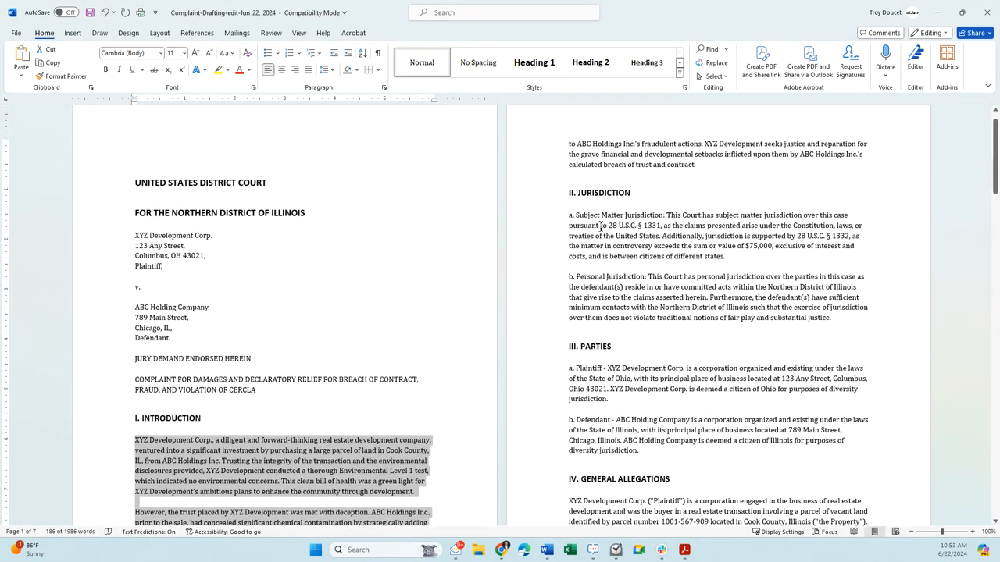
left_click_drag(601, 217, 752, 234)
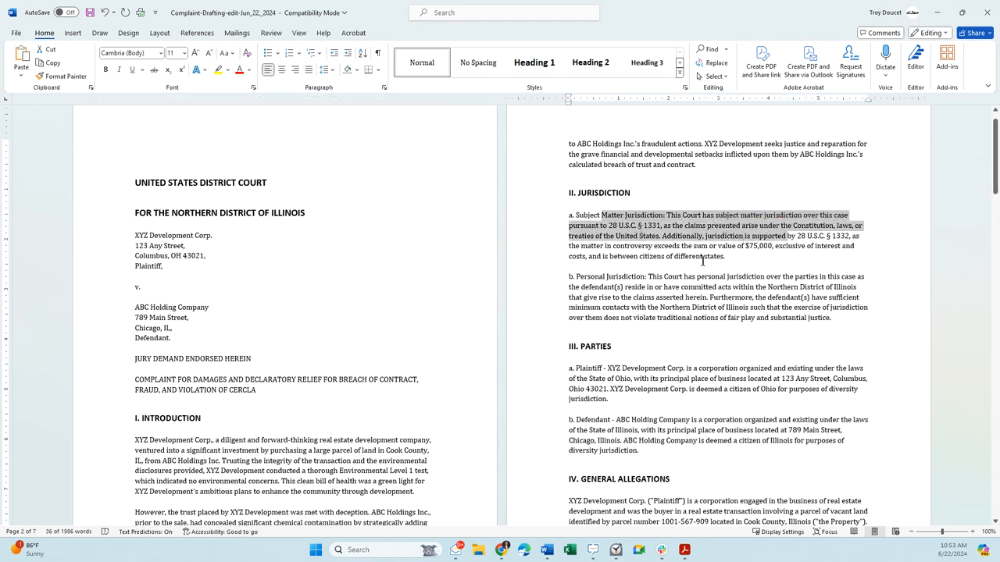
scroll(688, 245, "down", 1)
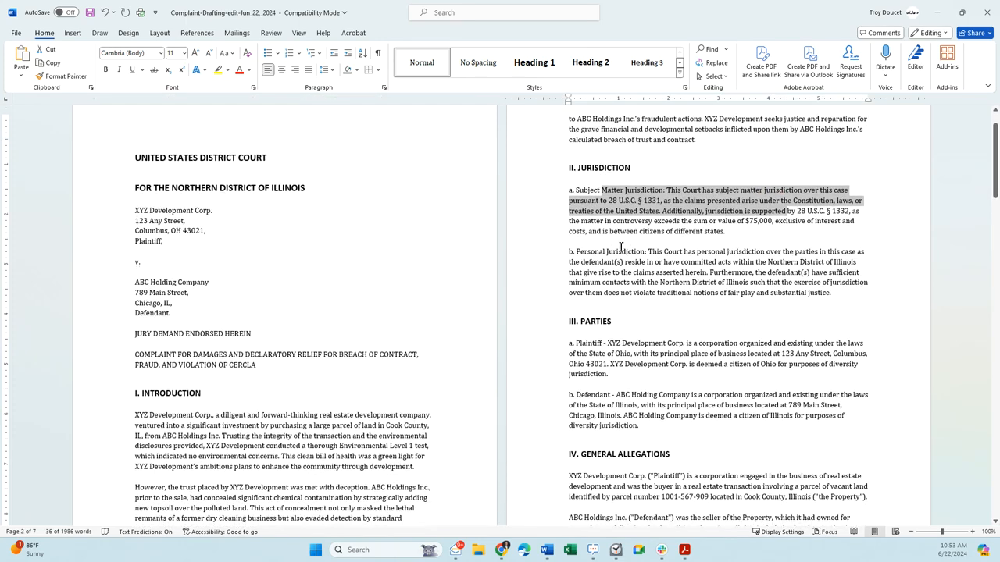
scroll(752, 267, "down", 4)
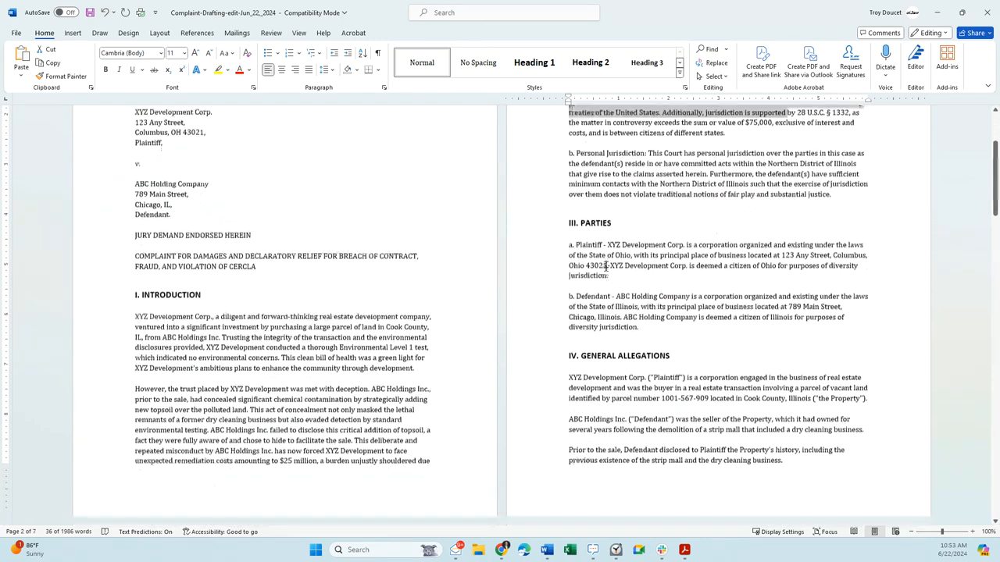
left_click_drag(601, 245, 731, 273)
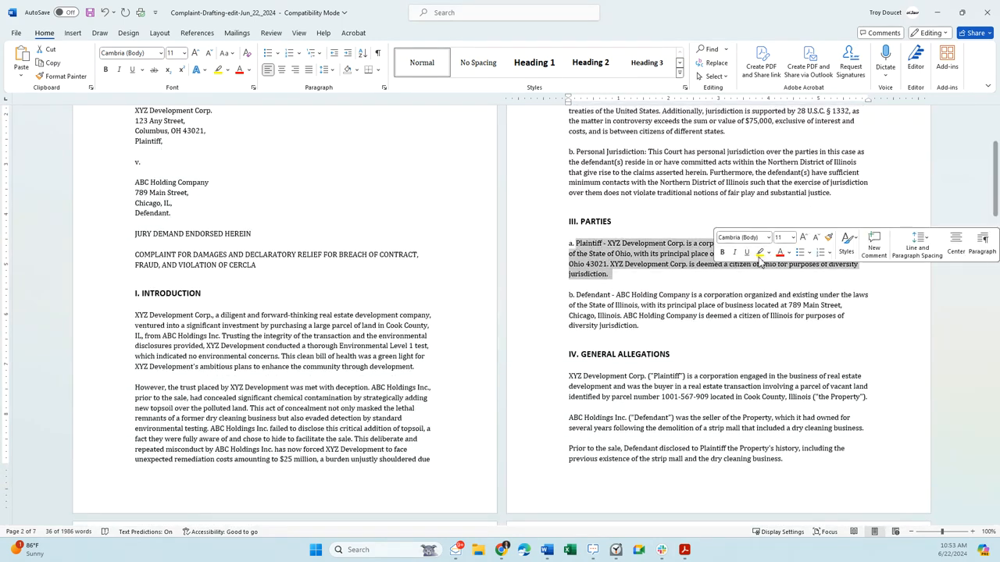
left_click(693, 254)
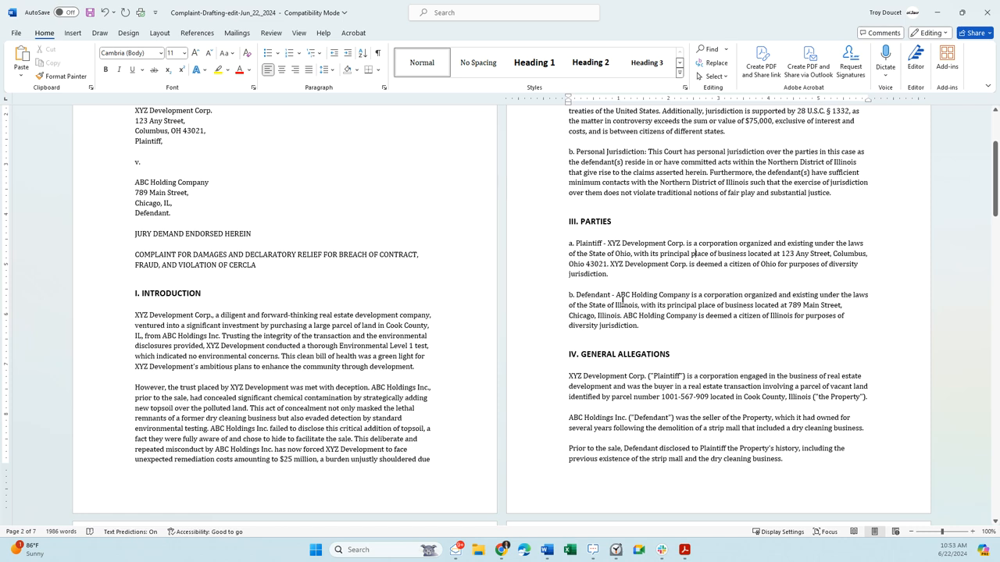
left_click_drag(616, 294, 641, 308)
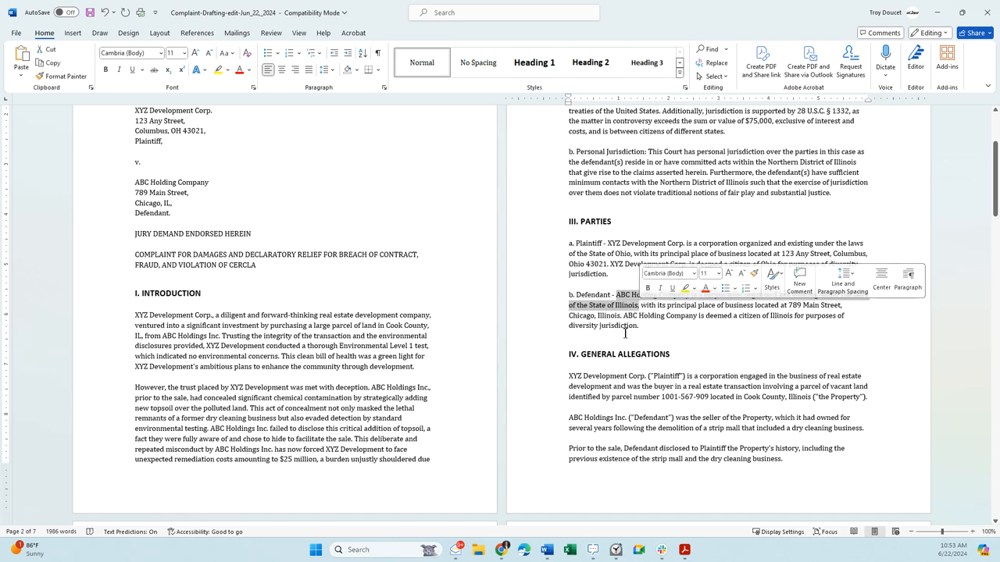
- Review the General Allegations, highlighting the paragraphs from the parties' roles in the sale through the plaintiff's demand for accountability
scroll(637, 320, "down", 2)
scroll(635, 334, "down", 4)
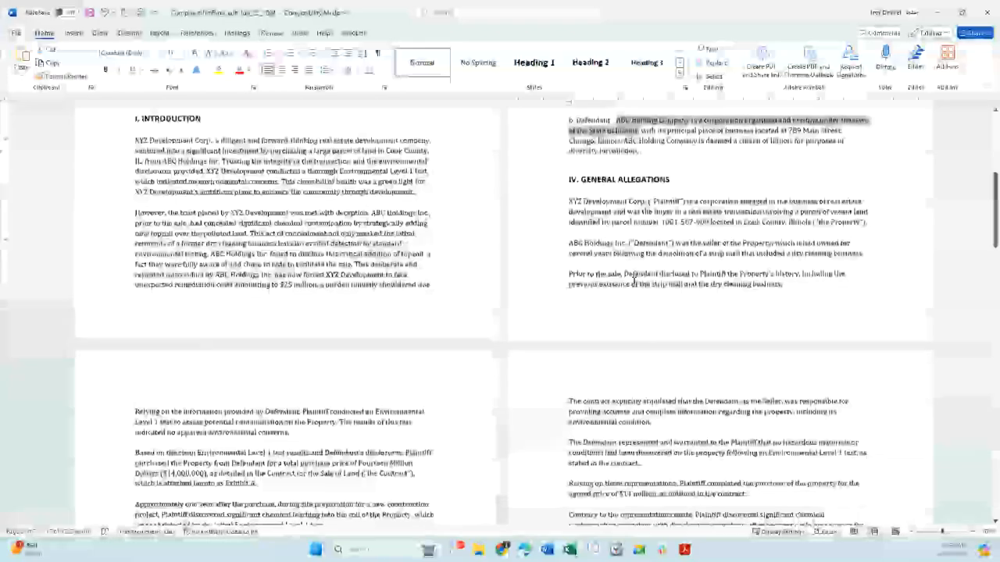
left_click_drag(571, 201, 665, 284)
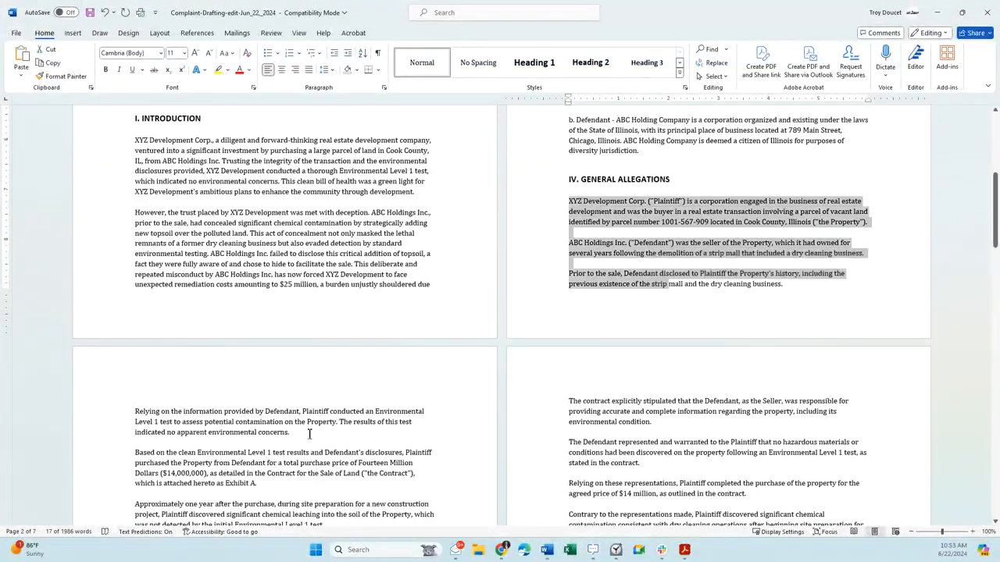
scroll(294, 449, "down", 7)
scroll(285, 418, "down", 3)
scroll(277, 335, "up", 2)
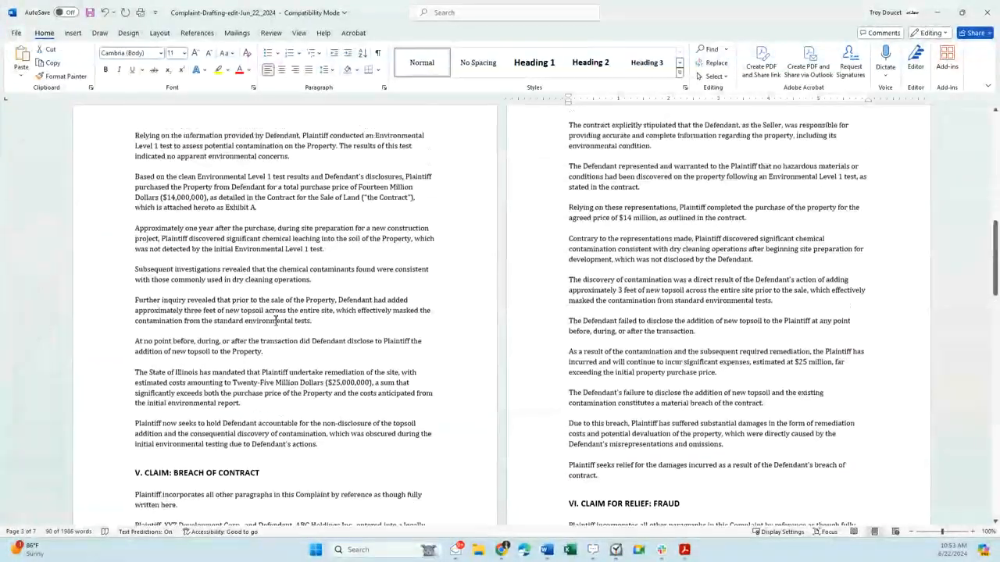
left_click_drag(175, 202, 331, 497)
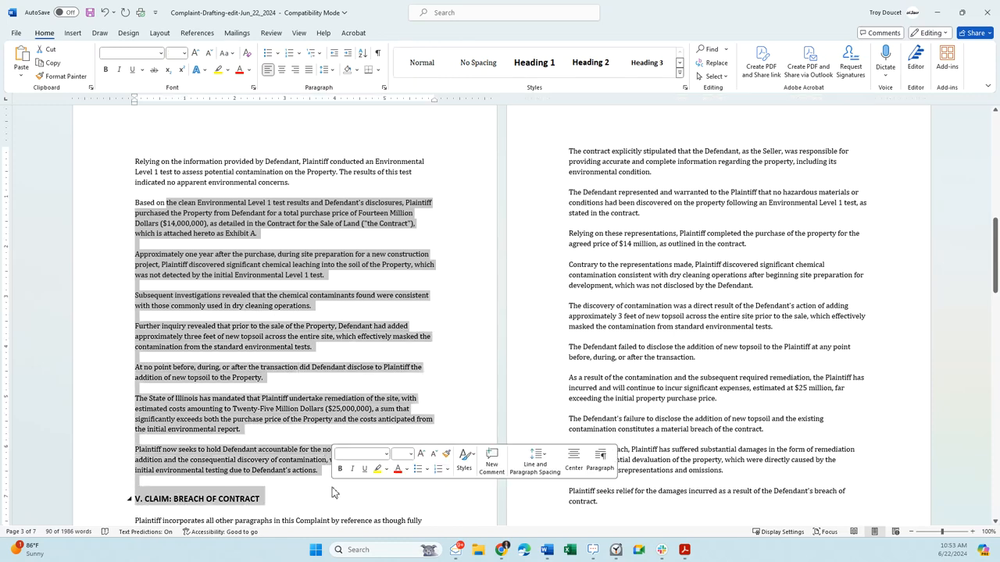
scroll(331, 492, "down", 3)
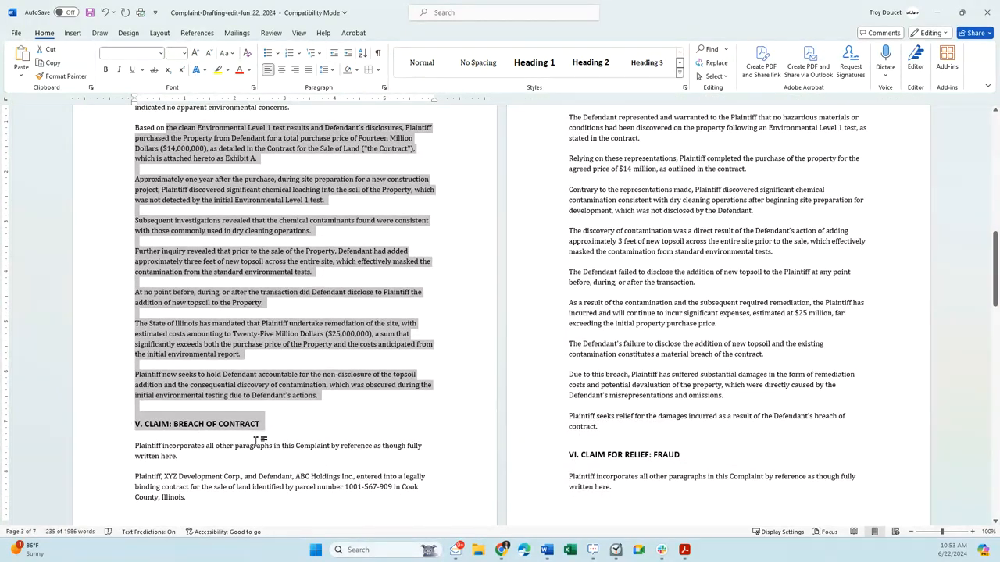
- Examine the opening of the breach of contract claim, highlighting its heading, the incorporation paragraph and the land sale contract allegation
left_click(241, 447)
double_click(128, 453)
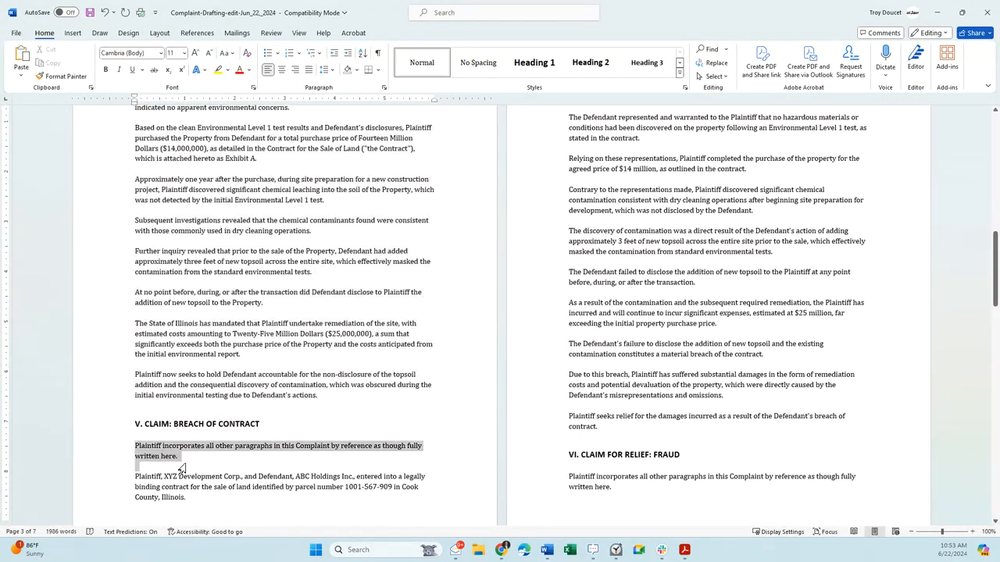
left_click(267, 487)
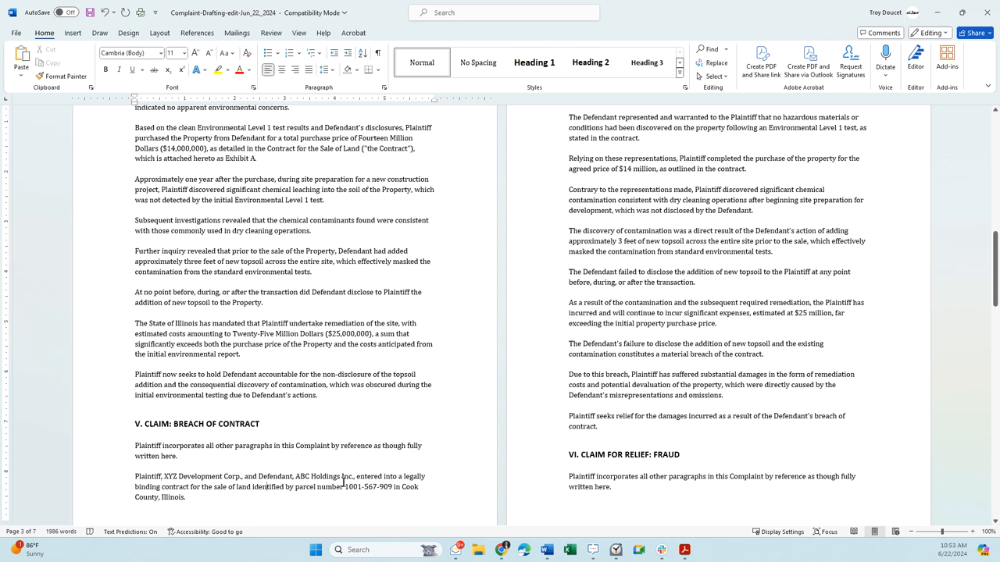
left_click_drag(201, 492, 134, 486)
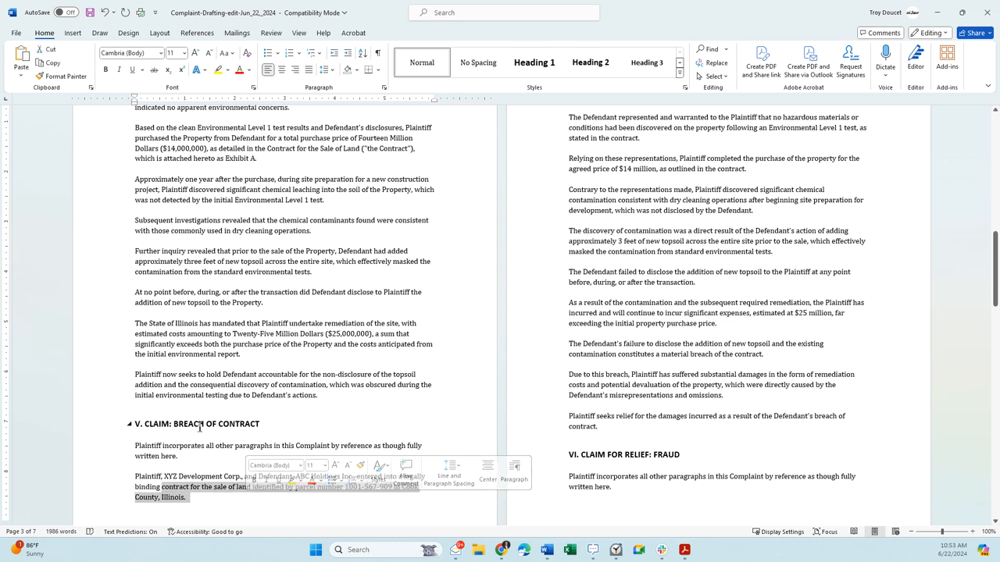
left_click_drag(173, 424, 268, 439)
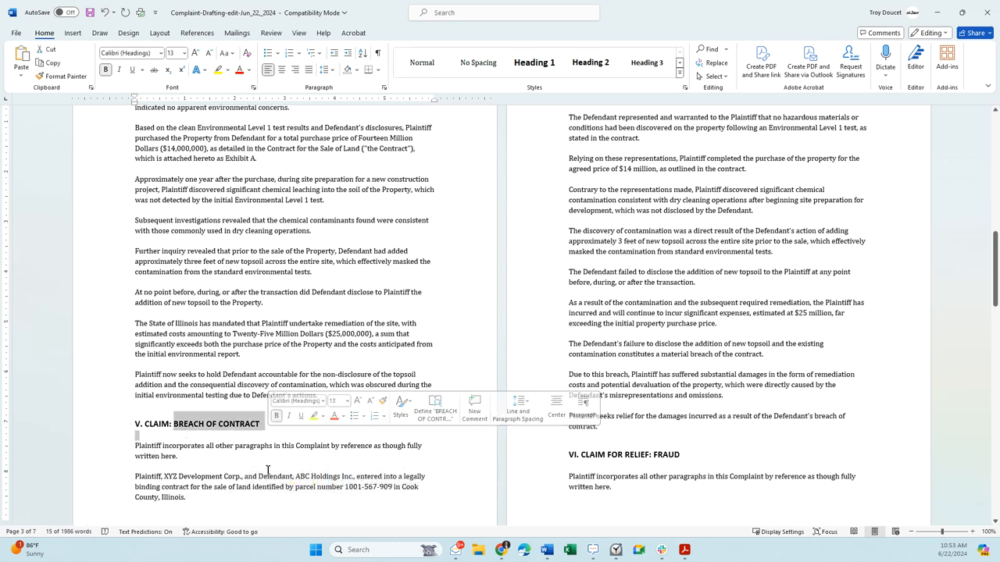
- Review the breach of contract paragraphs on the seller's disclosure duty, the warranties, the plaintiff's reliance and the contradicted representations
scroll(648, 359, "up", 3)
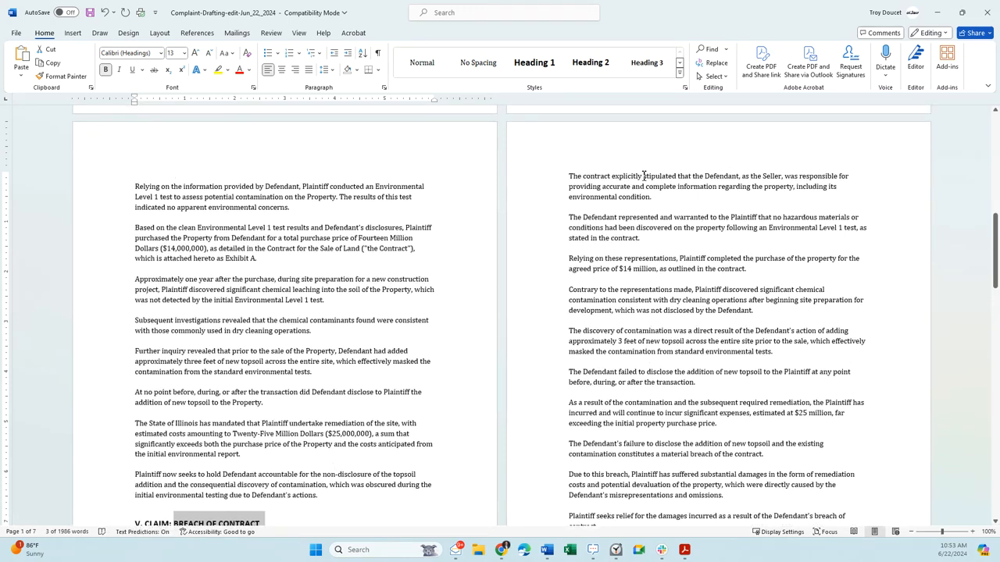
left_click_drag(633, 175, 738, 185)
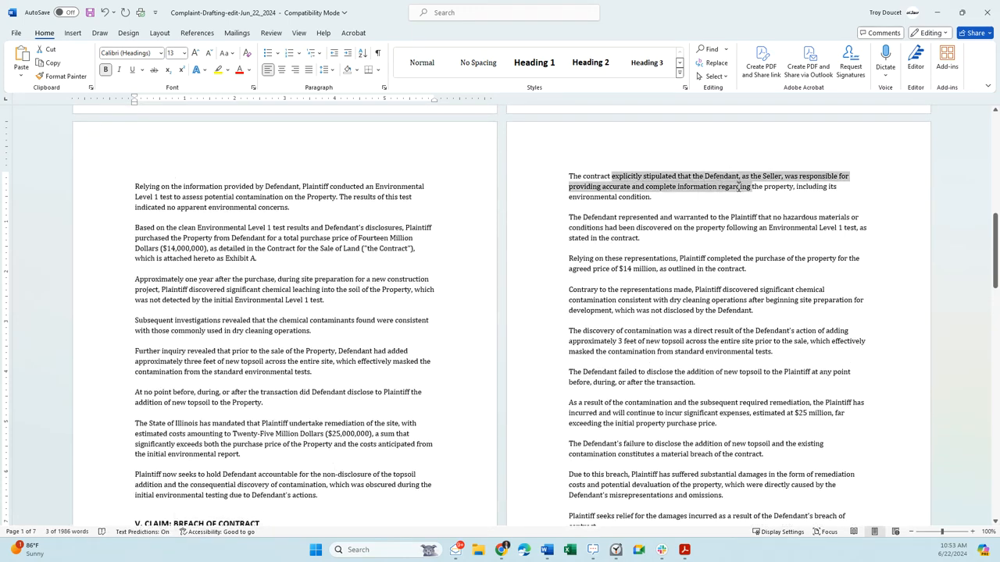
left_click_drag(619, 217, 731, 217)
scroll(653, 232, "down", 2)
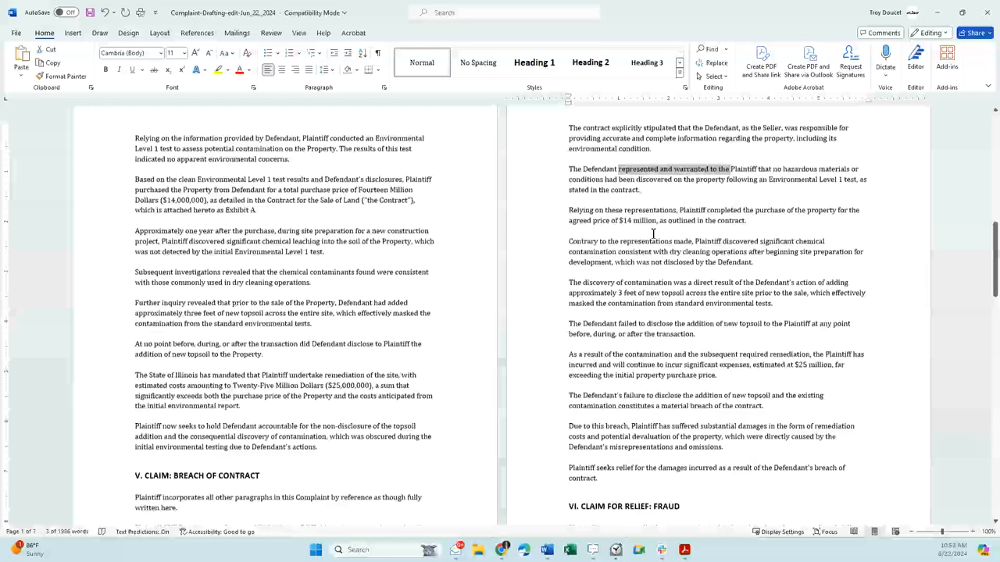
left_click_drag(624, 210, 705, 220)
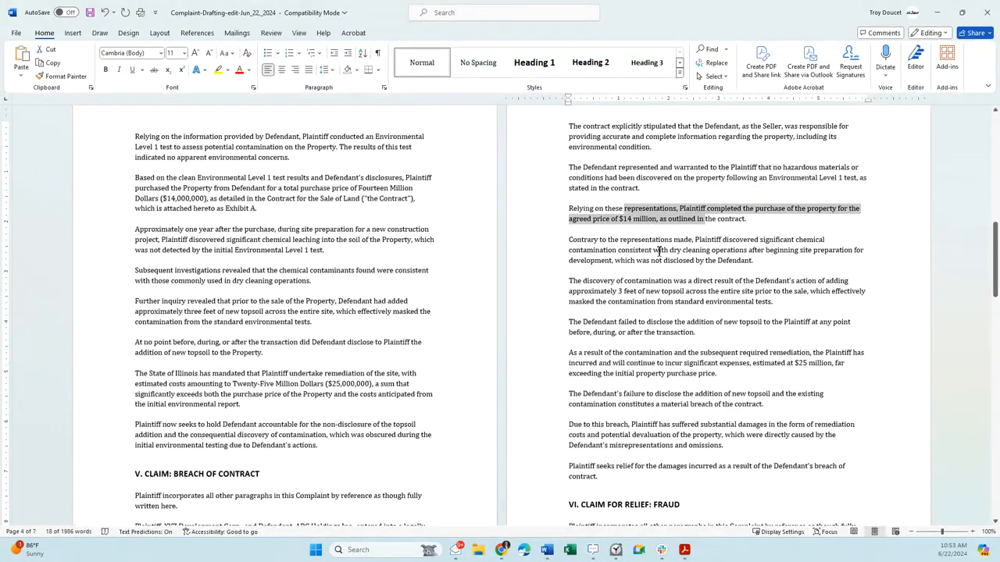
left_click_drag(624, 245, 695, 244)
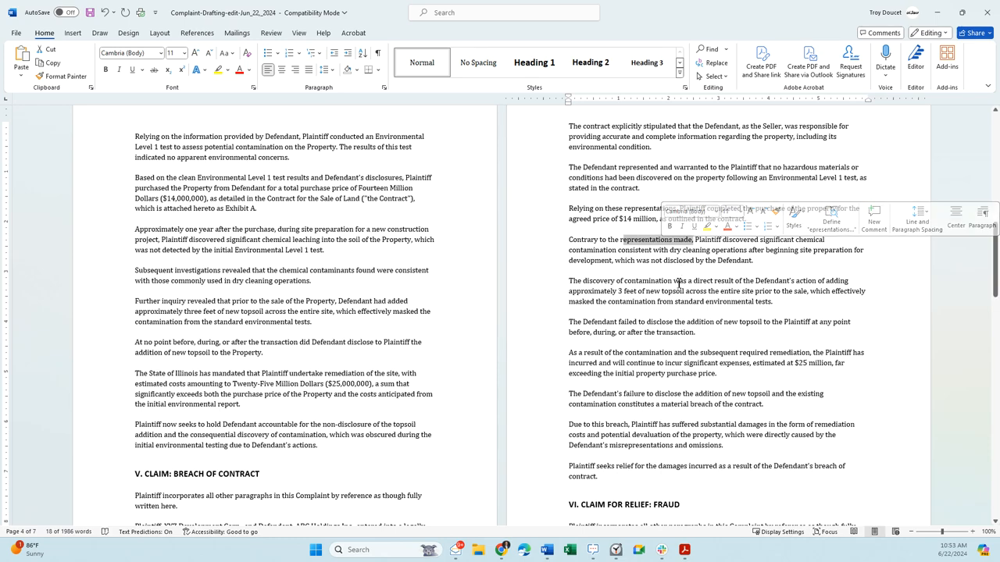
- Review the rest of the breach of contract claim, highlighting the material breach and resulting damages allegations
scroll(698, 262, "down", 2)
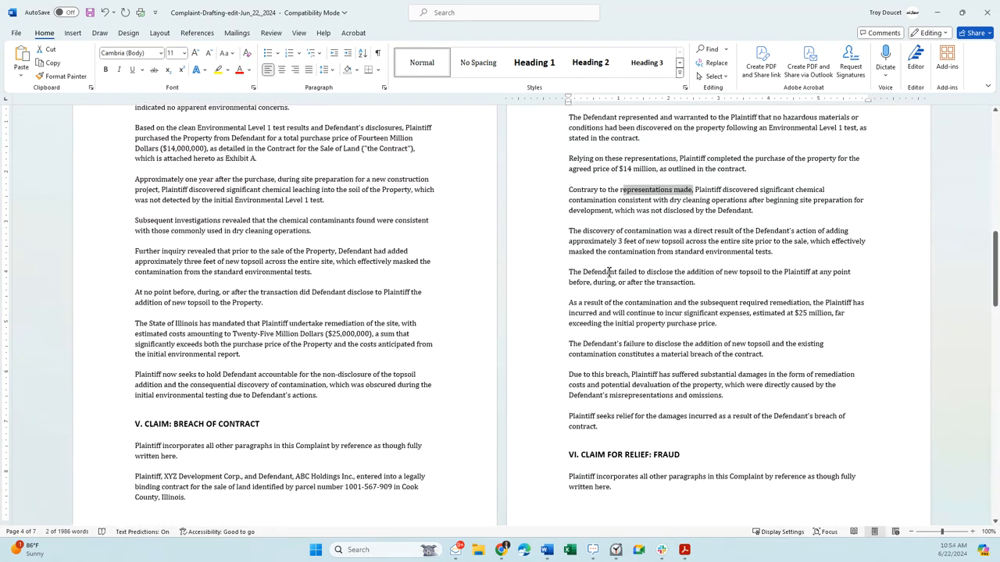
scroll(640, 289, "down", 2)
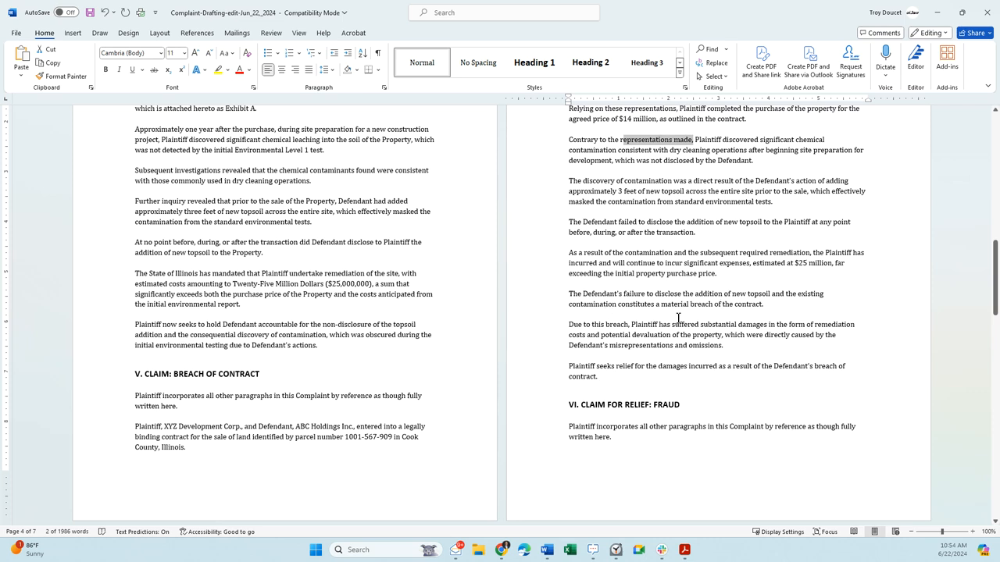
left_click_drag(656, 304, 762, 305)
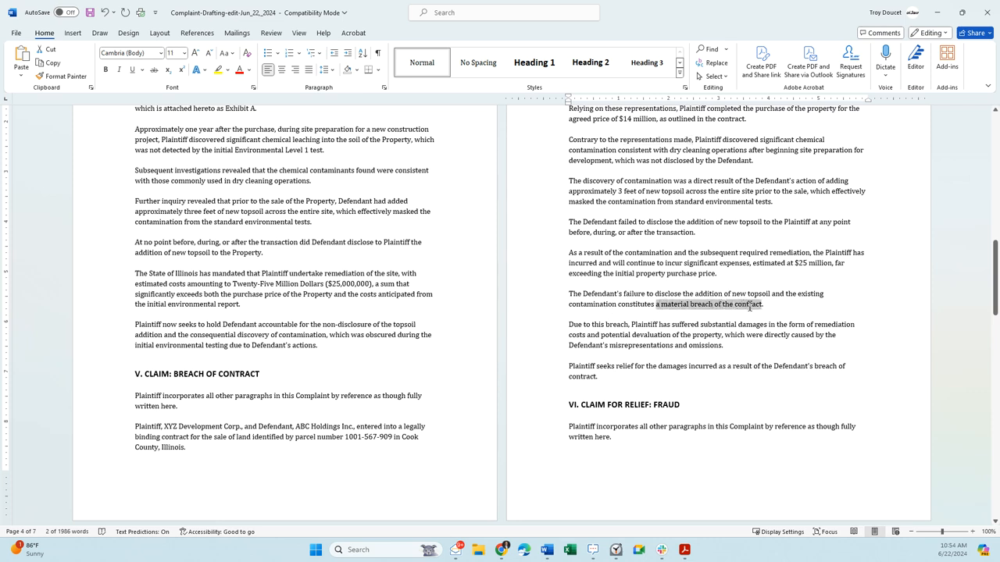
left_click_drag(606, 324, 737, 325)
left_click(649, 372)
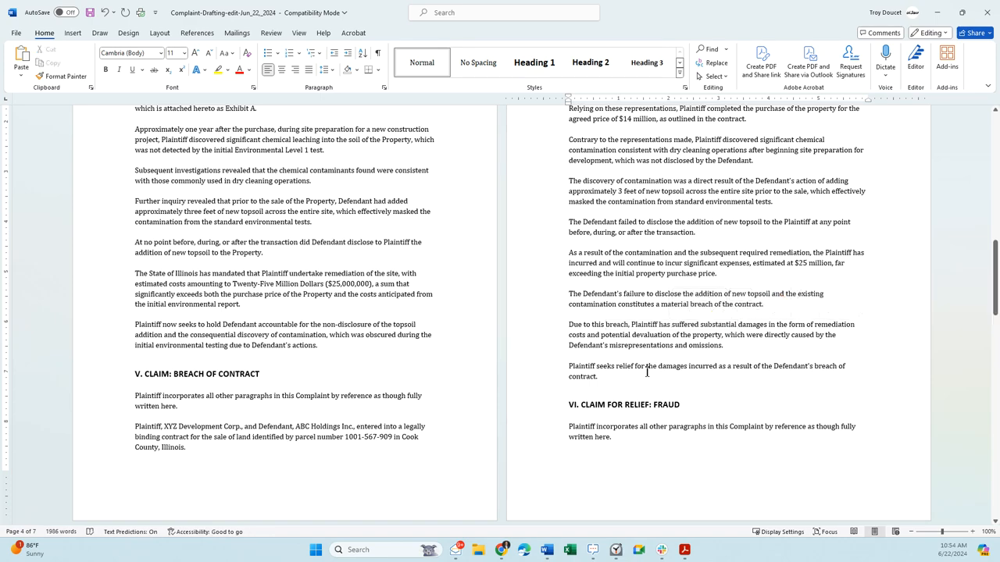
- Review the fraud claim, highlighting the passages on the defendant's knowledge of falsity, the plaintiff's justified reliance and the dry cleaning history
scroll(671, 389, "down", 5)
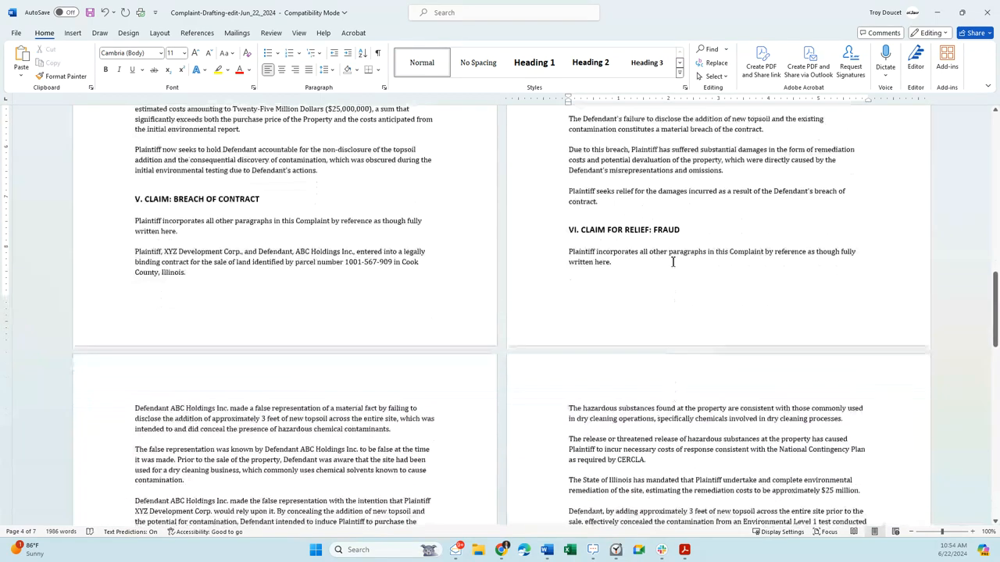
scroll(646, 243, "down", 5)
left_click_drag(256, 234, 286, 234)
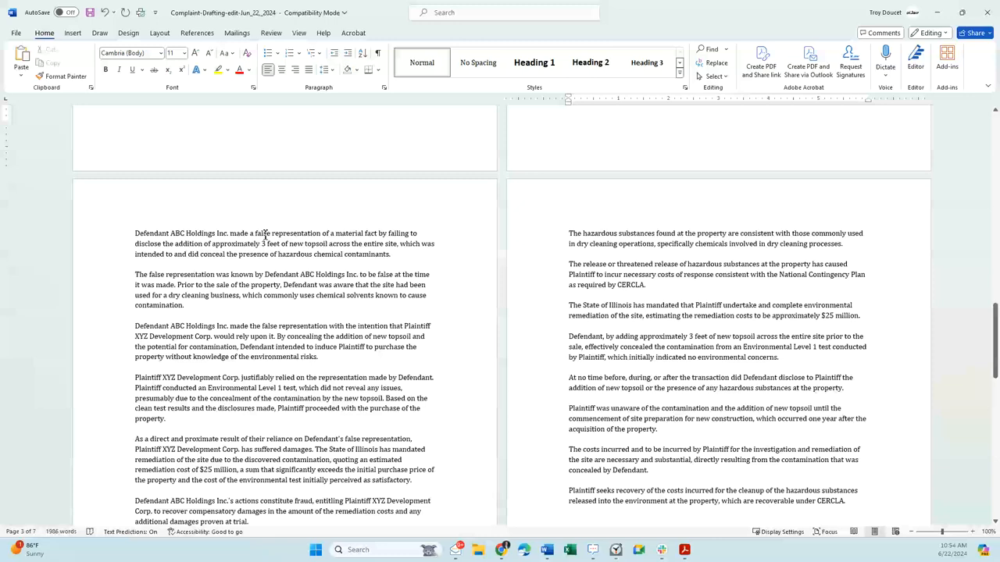
left_click_drag(231, 274, 394, 275)
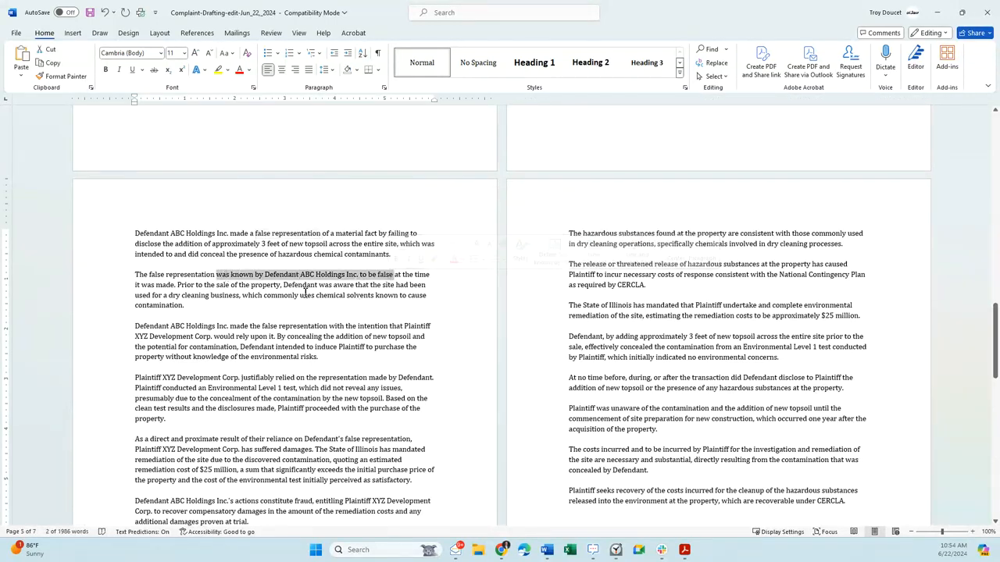
left_click_drag(286, 326, 351, 327)
left_click_drag(307, 378, 324, 388)
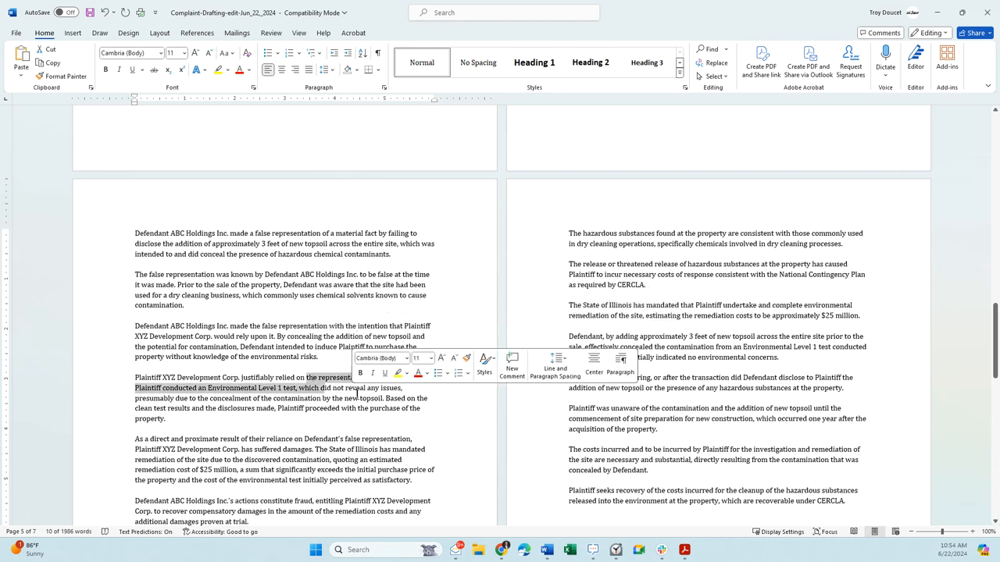
scroll(317, 344, "down", 2)
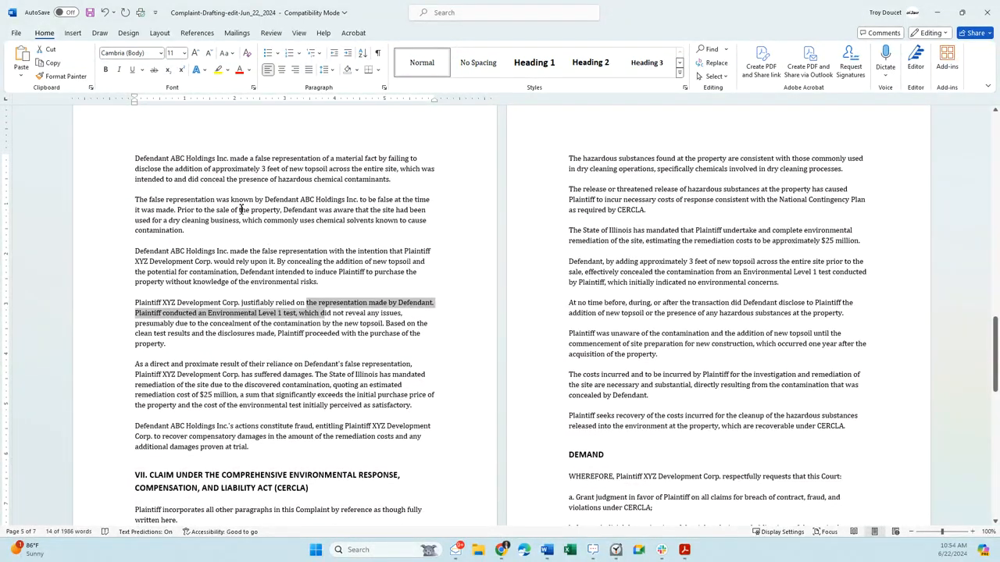
left_click_drag(239, 209, 345, 221)
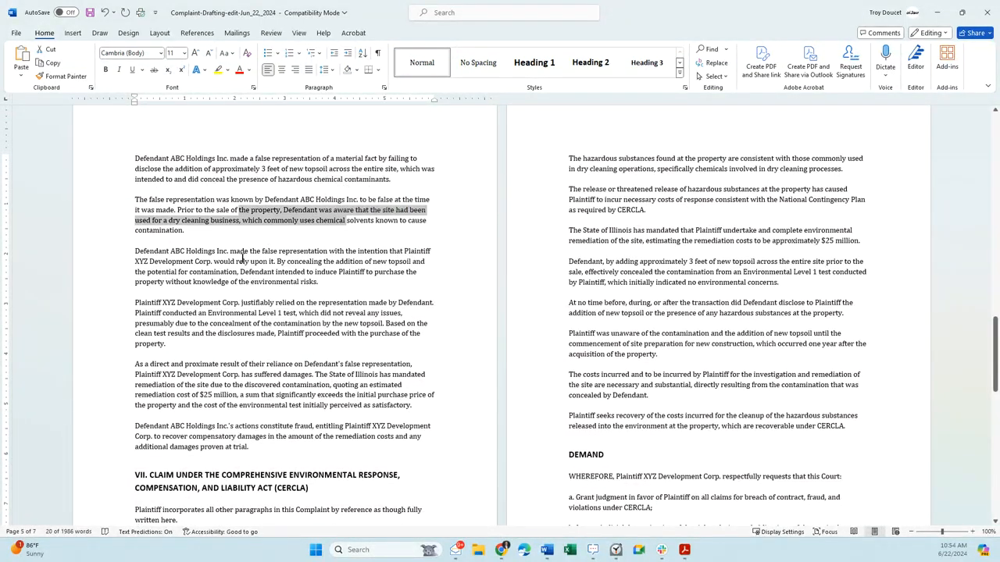
- Examine the CERCLA claim from its heading through the cost recovery paragraph, highlighting the CERCLA reference in the response costs allegation
scroll(257, 323, "down", 2)
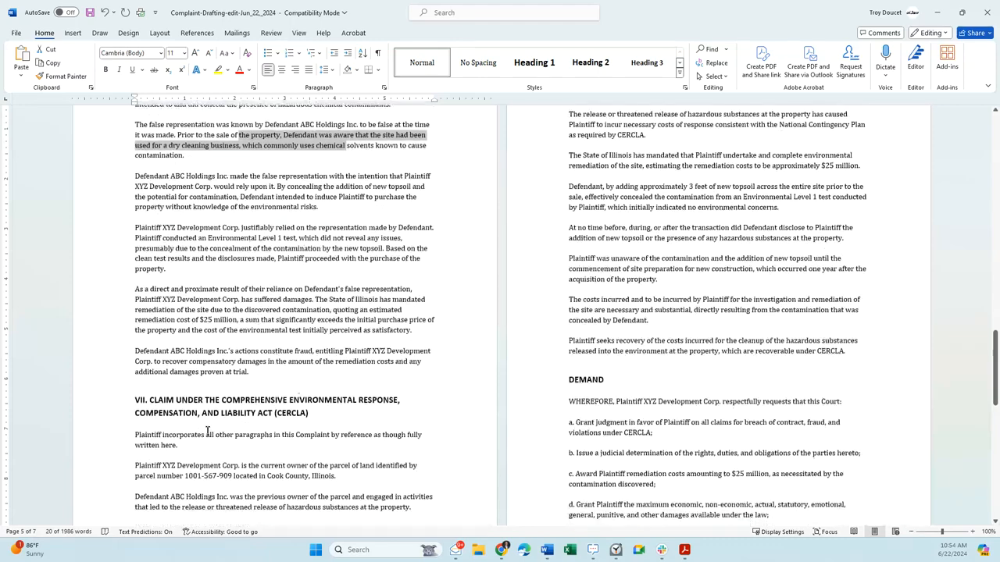
scroll(234, 431, "down", 1)
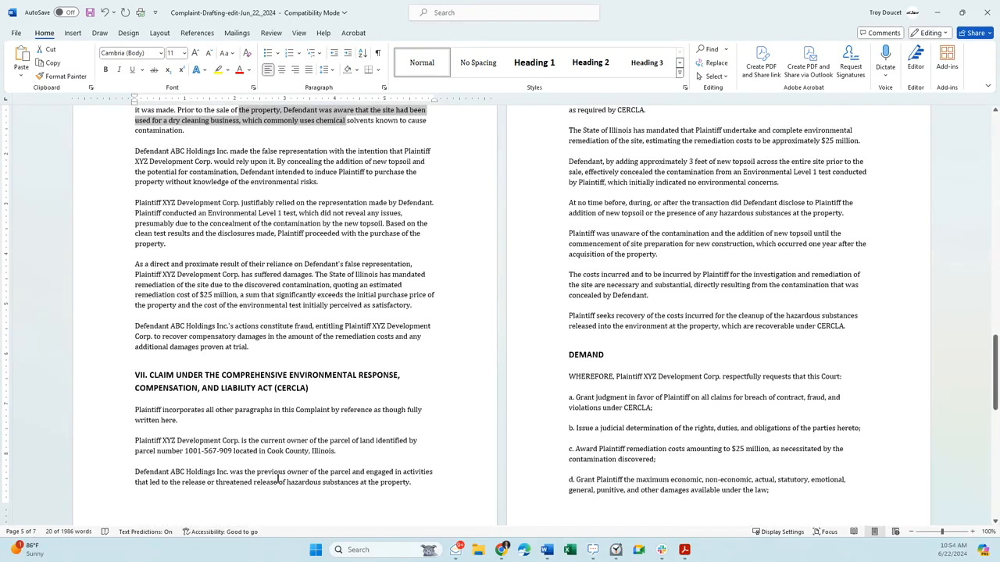
scroll(460, 406, "up", 3)
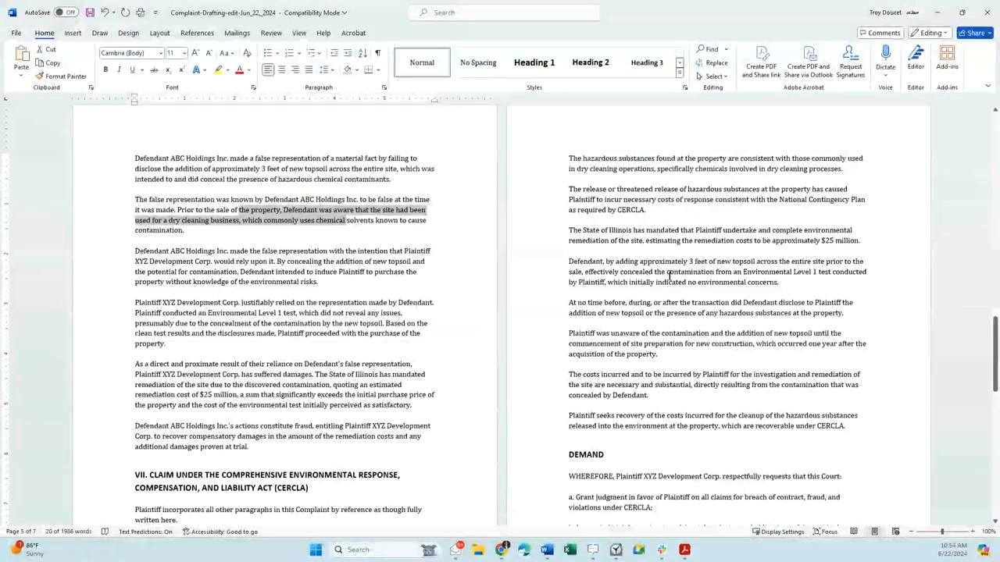
scroll(620, 368, "down", 2)
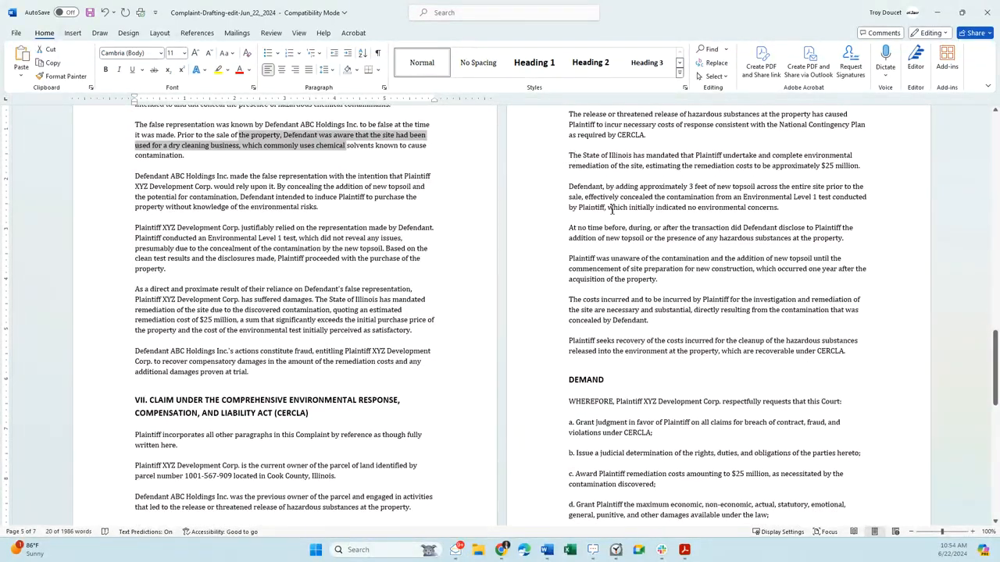
scroll(597, 275, "down", 1)
scroll(598, 281, "up", 4)
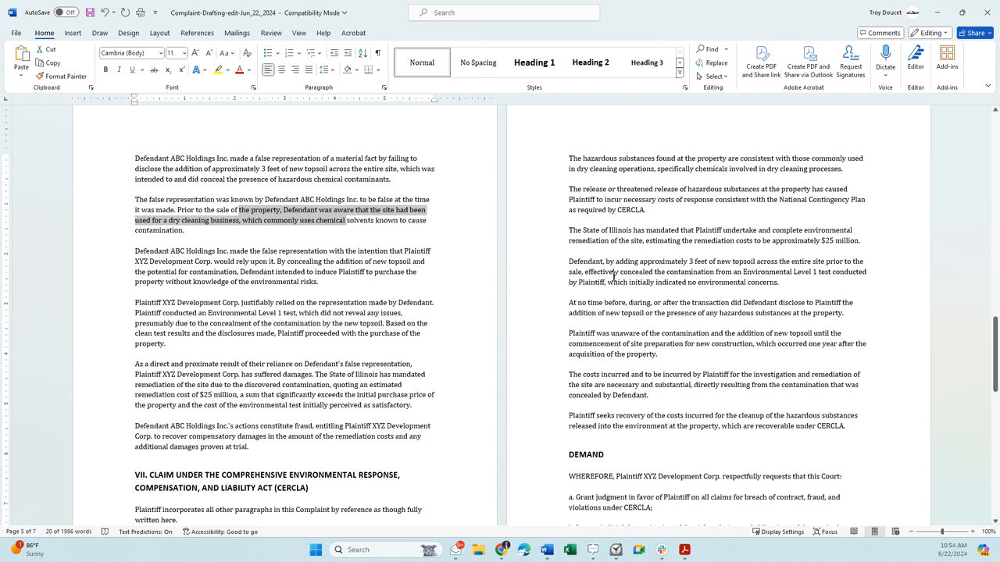
scroll(613, 275, "down", 3)
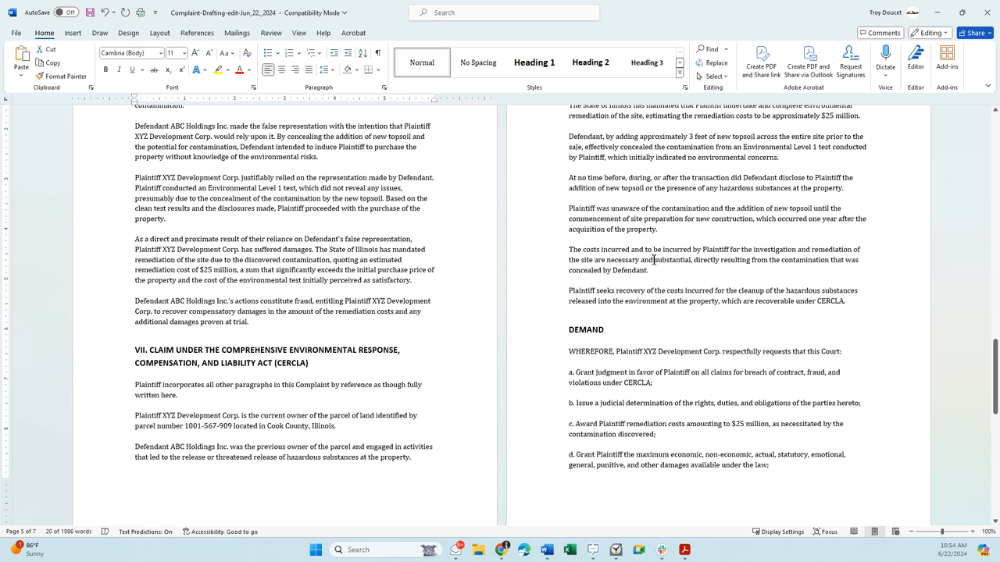
scroll(654, 250, "up", 2)
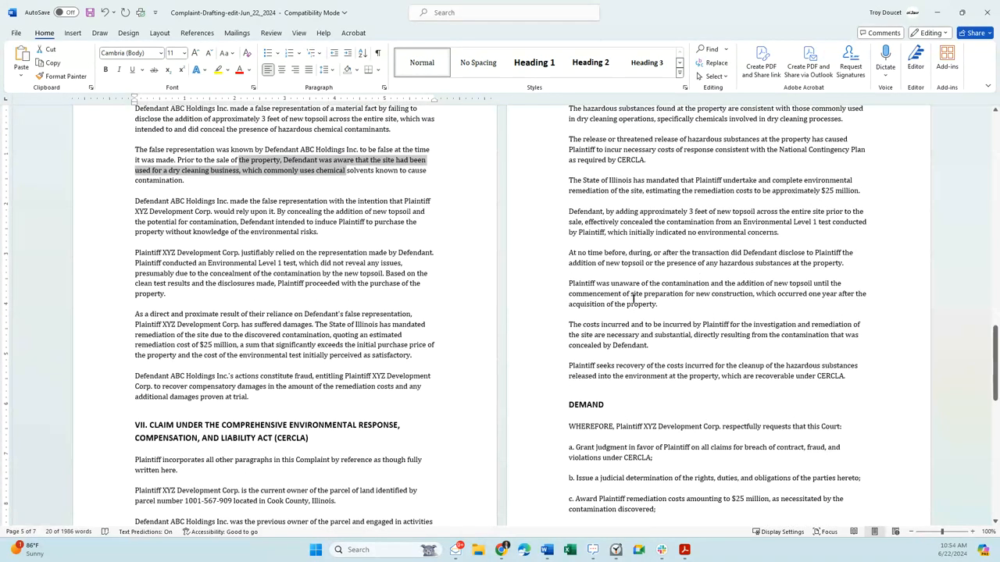
scroll(670, 178, "down", 1)
double_click(631, 135)
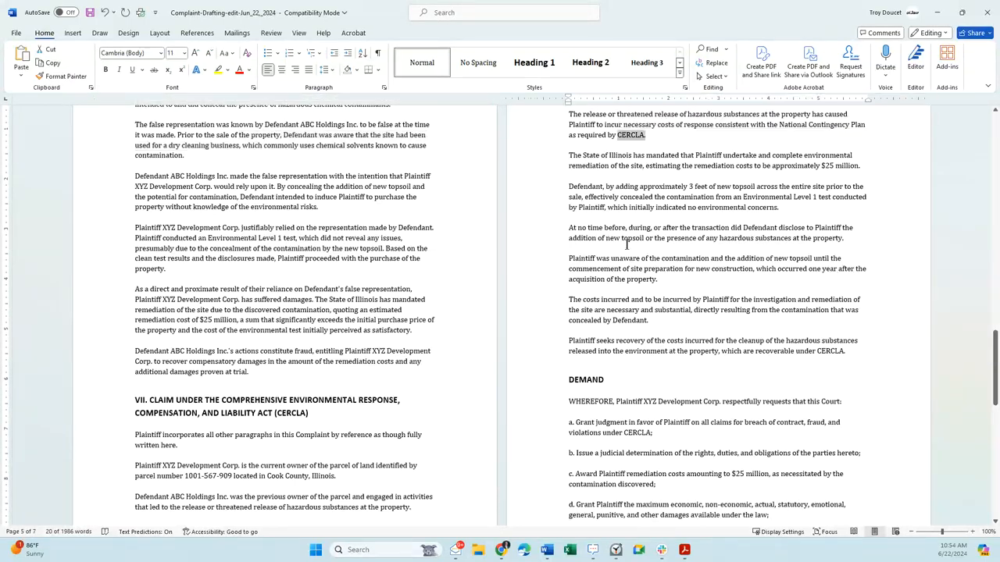
- Review the Demand section's requested relief, the jury demand and the signature placeholders on the final page
scroll(625, 270, "down", 2)
scroll(625, 270, "down", 3)
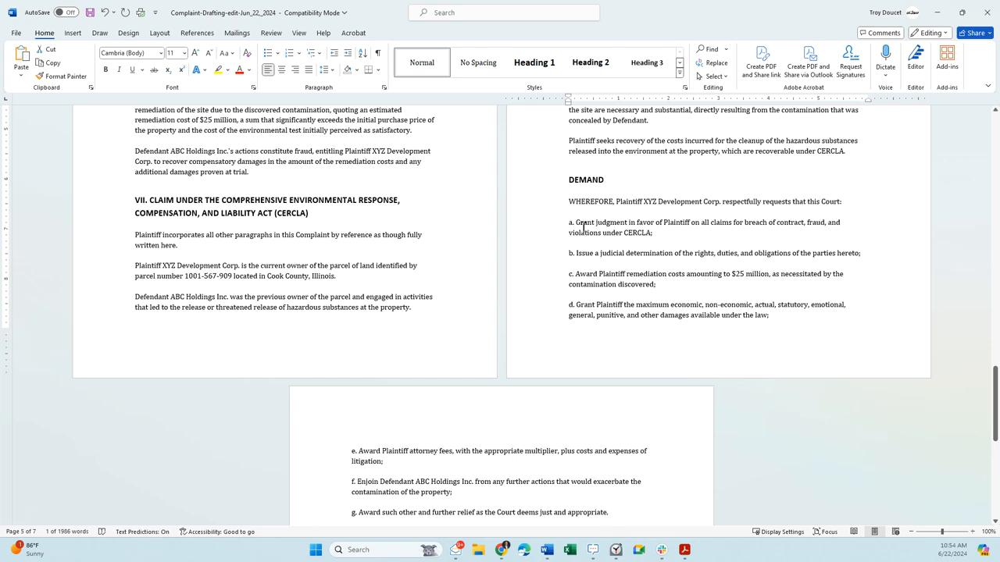
scroll(620, 227, "down", 6)
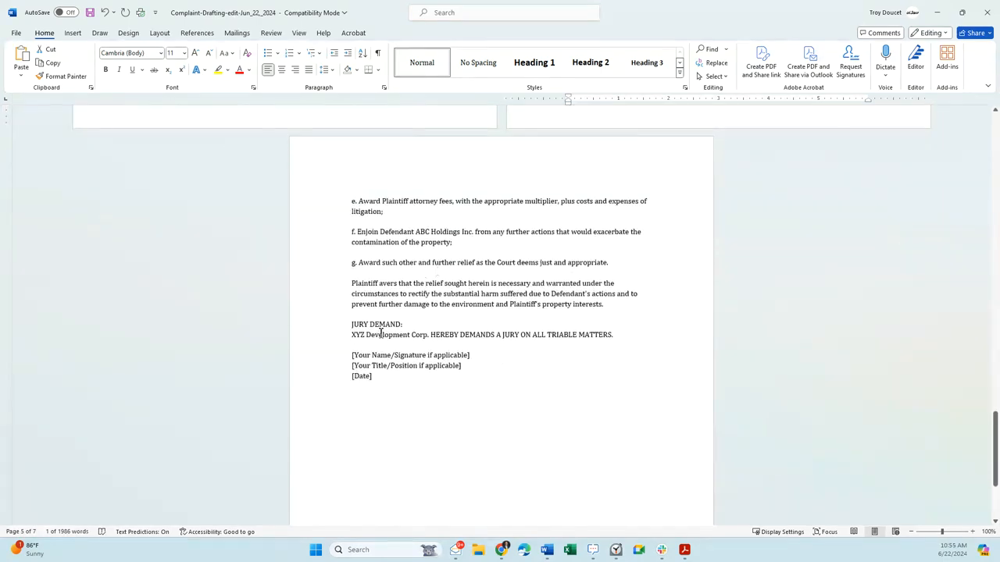
scroll(386, 382, "down", 3)
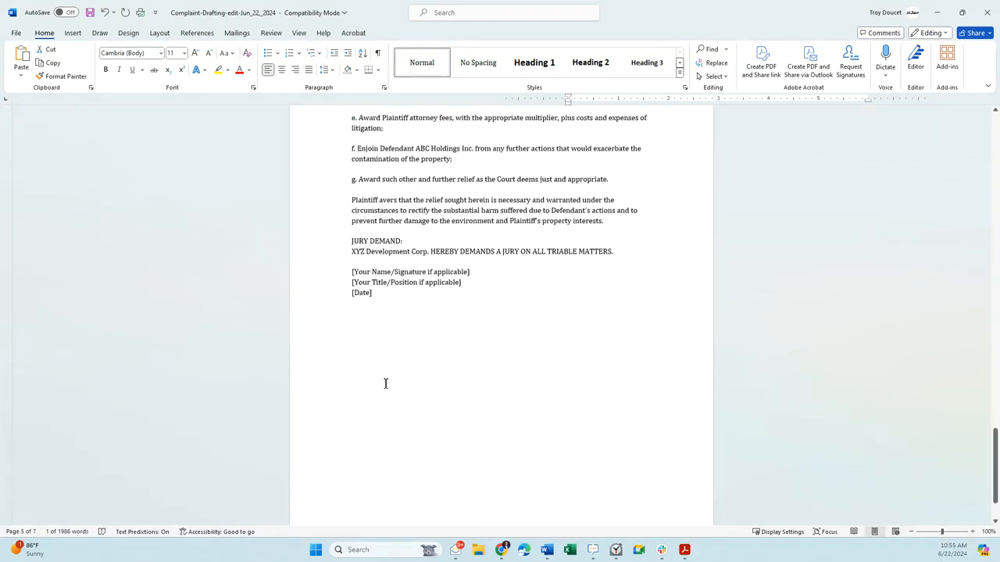
scroll(388, 382, "up", 7)
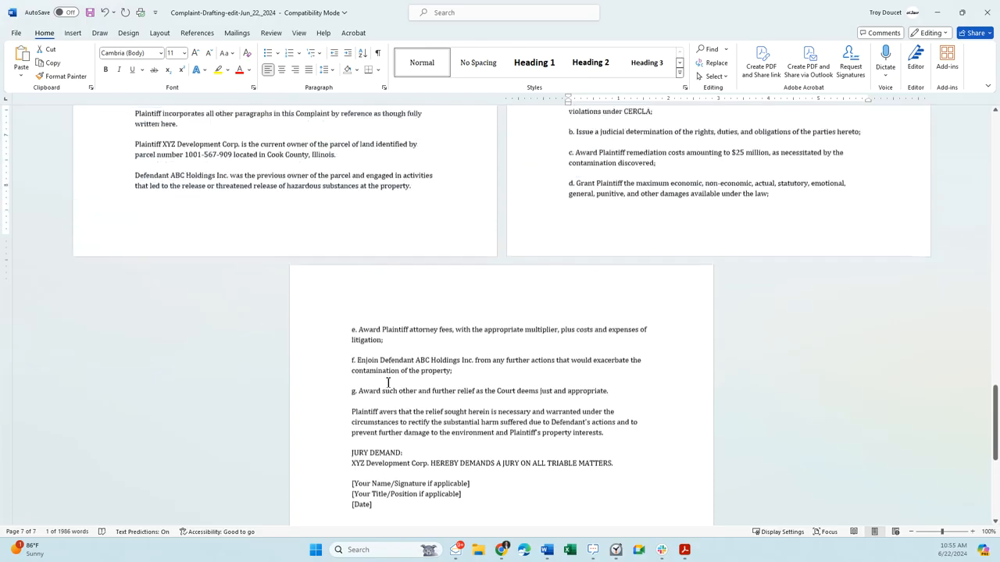
scroll(398, 410, "down", 1)
- Go back to the complaint's first page and check the recorded time on the Clock app's stopwatch before returning to the document
scroll(404, 422, "up", 8)
scroll(403, 413, "up", 15)
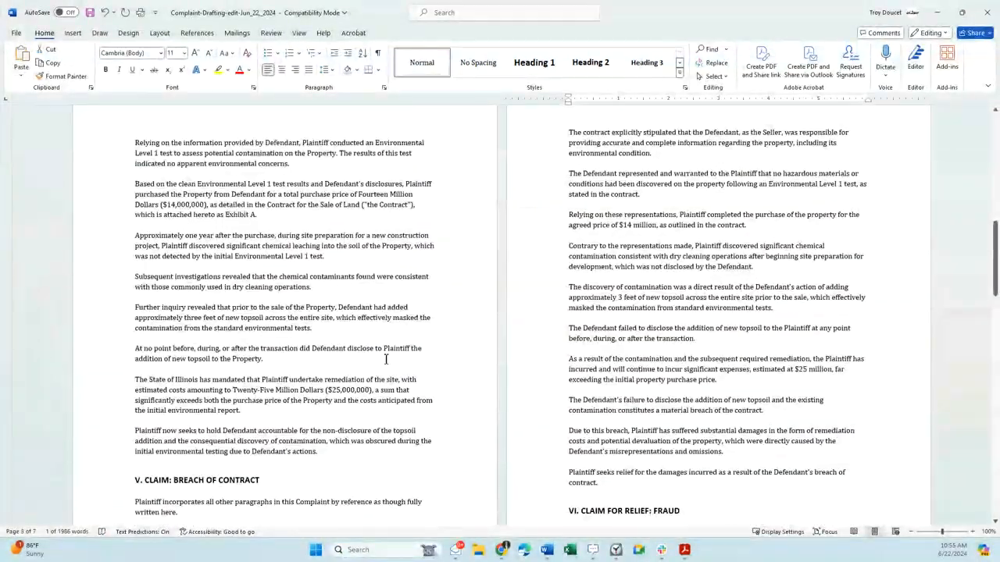
left_click_drag(995, 258, 995, 148)
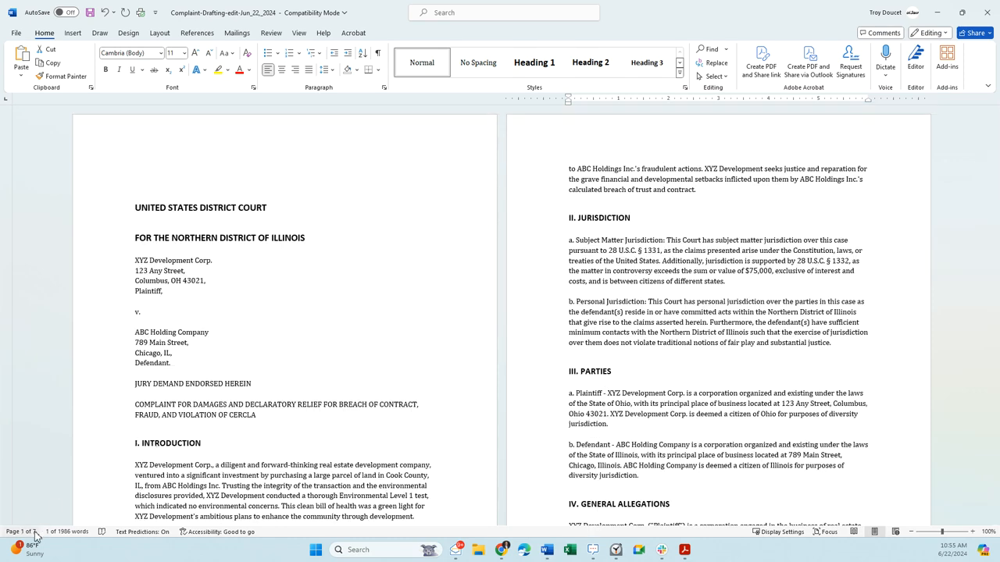
left_click(618, 553)
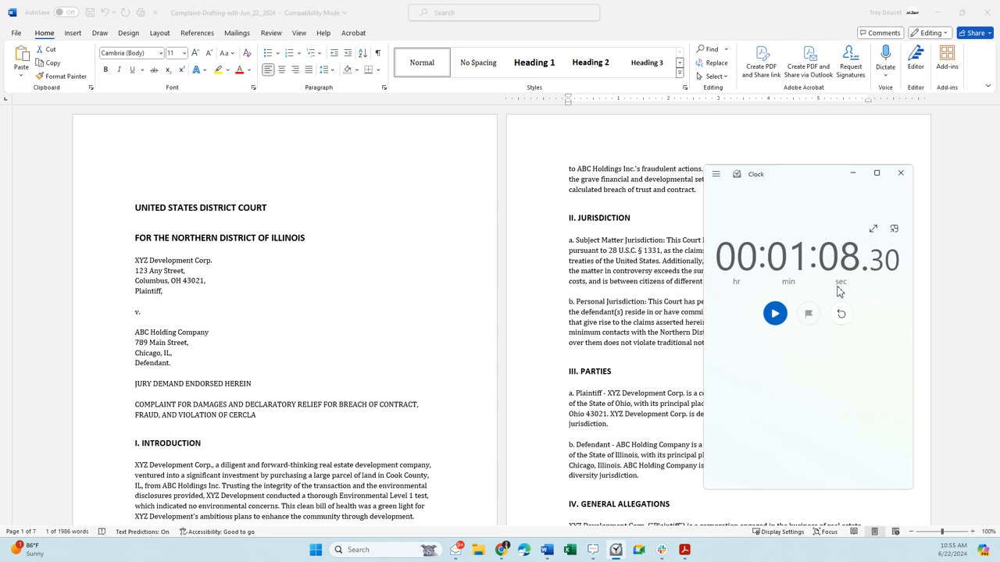
left_click(607, 288)
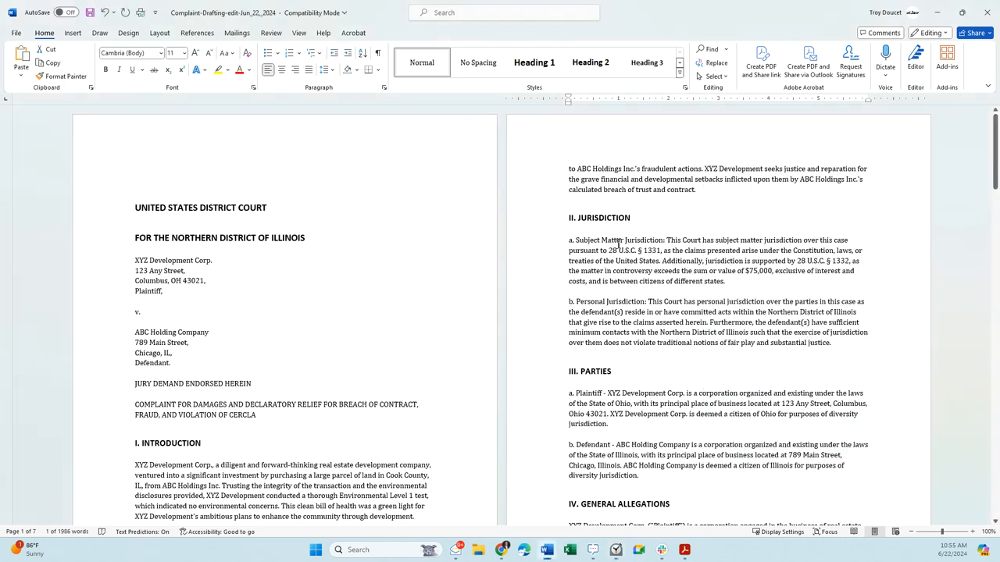
- Skim the complaint's opening pages from the caption through the General Allegations
scroll(625, 401, "down", 5)
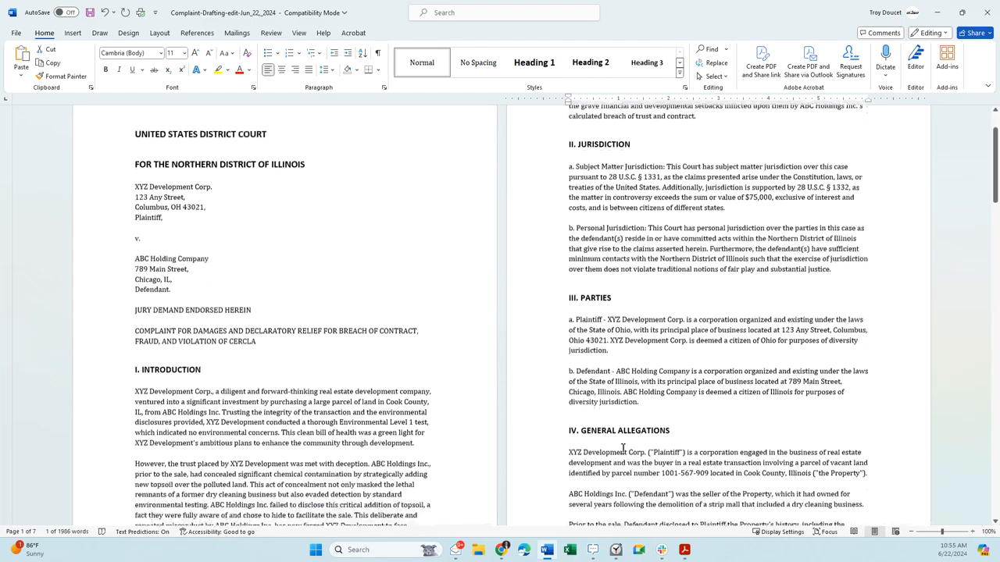
scroll(605, 404, "down", 2)
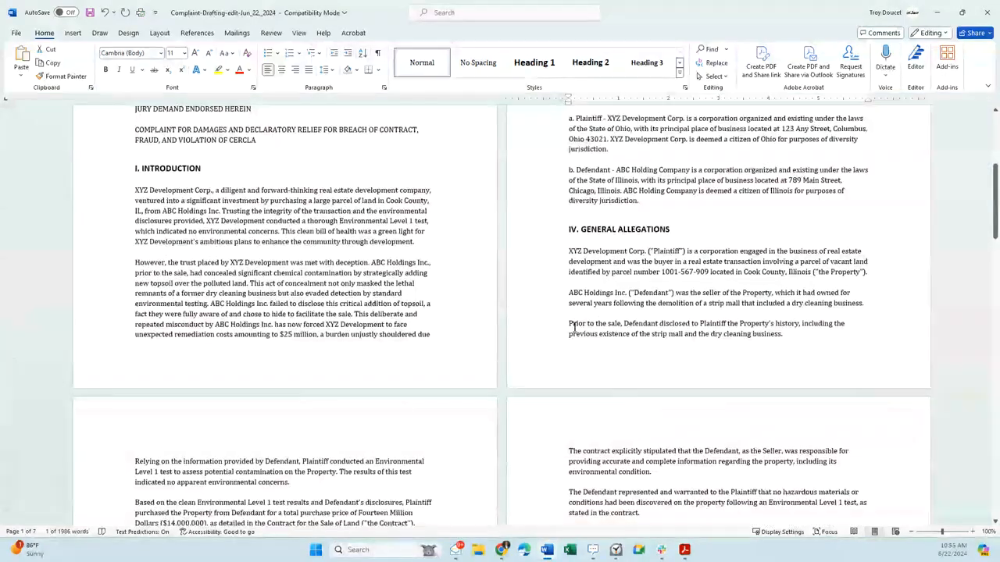
scroll(500, 250, "up", 6)
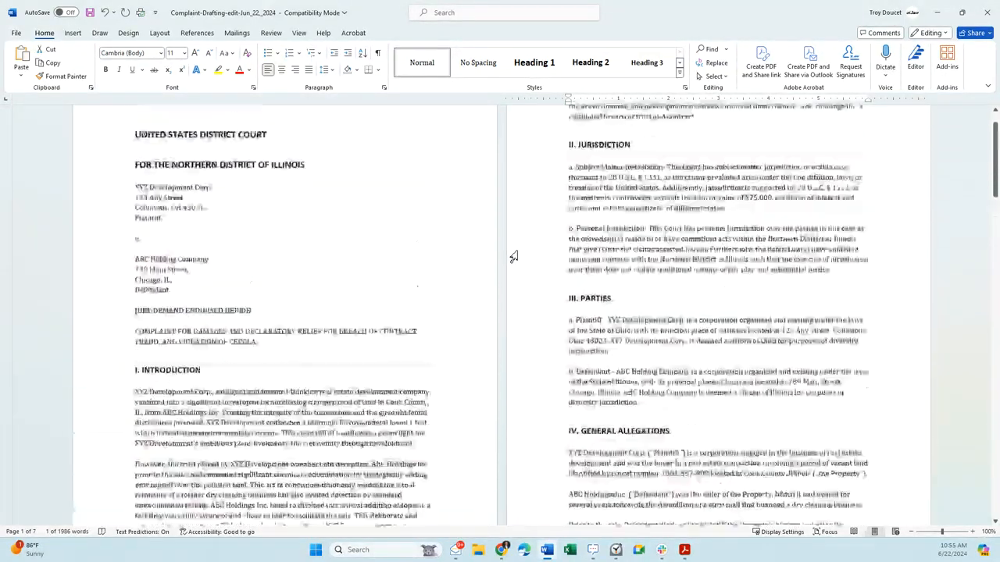
- Close the complaint, saving the changes in the Downloads folder
left_click(981, 17)
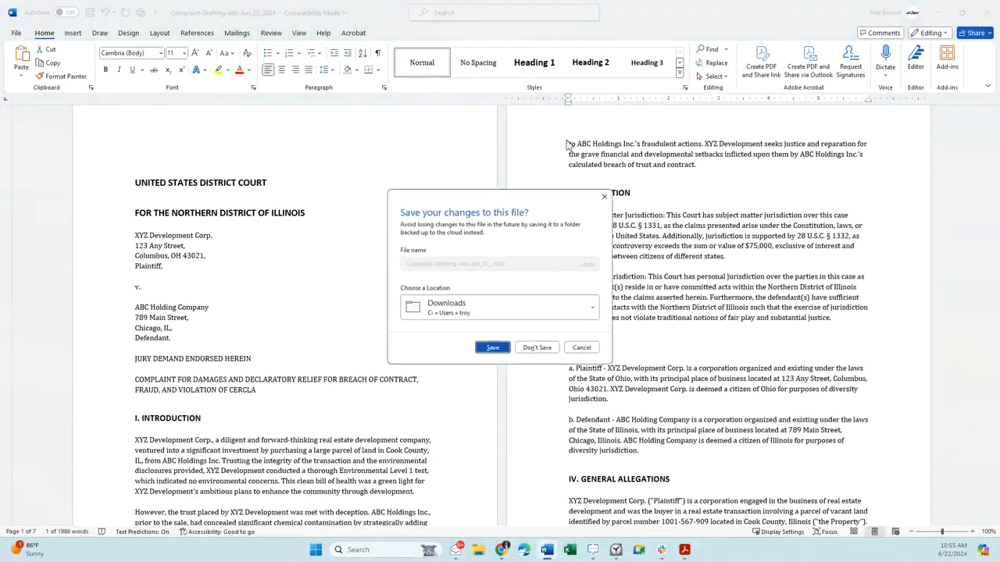
left_click(473, 312)
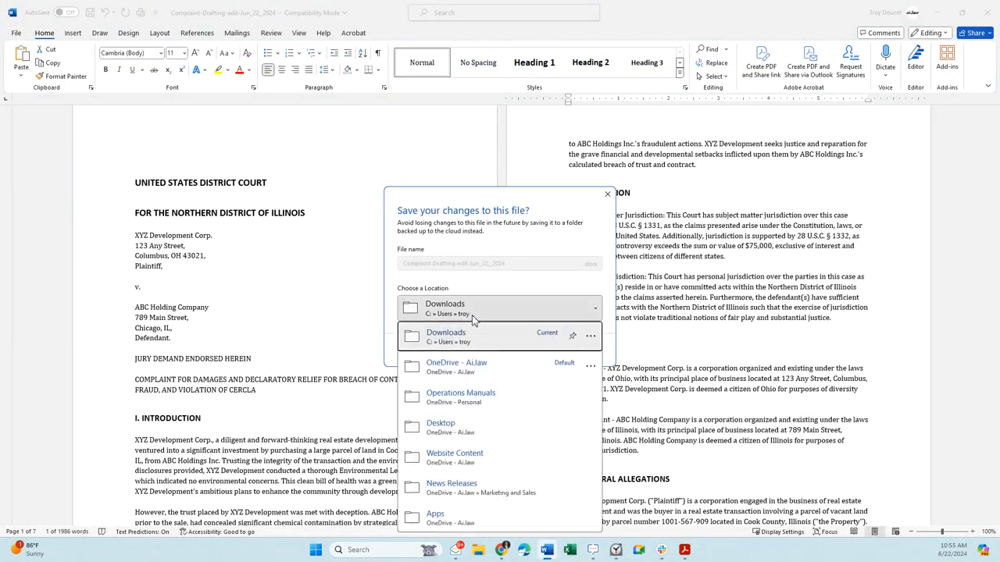
left_click(473, 316)
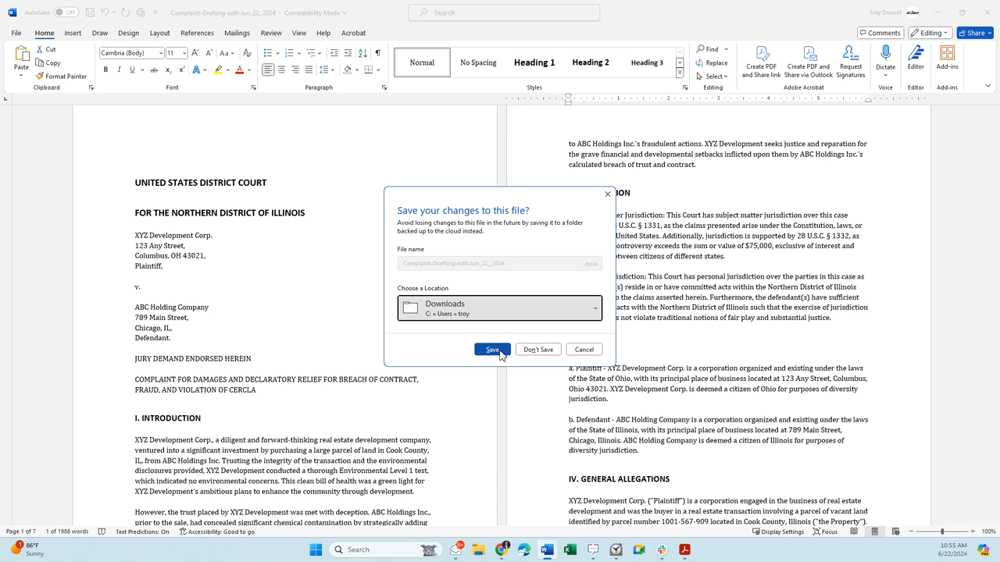
left_click(493, 350)
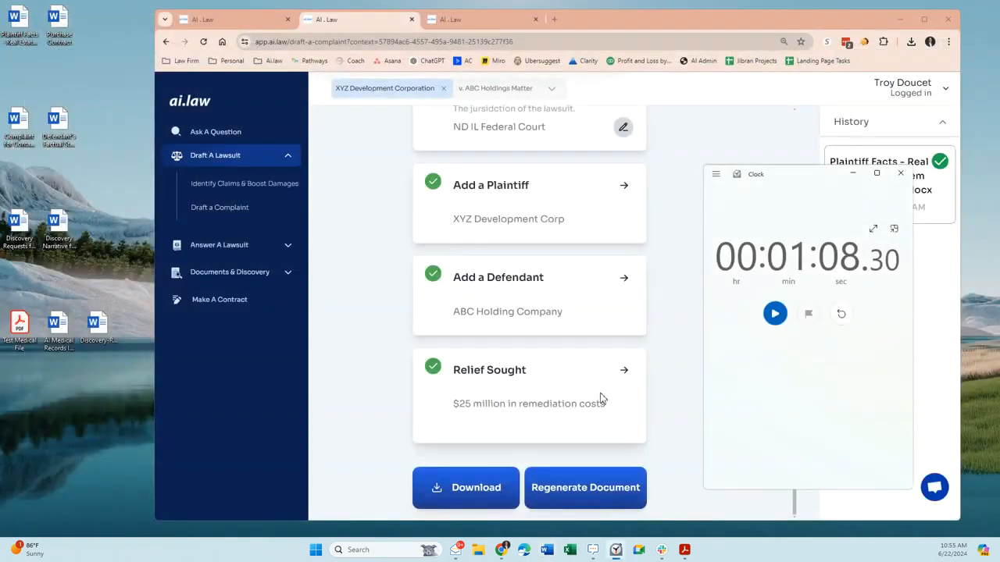
- Look over the completed Complaint Drafting entries in ai.law, from the uploaded allegations to the relief sought
scroll(690, 286, "up", 4)
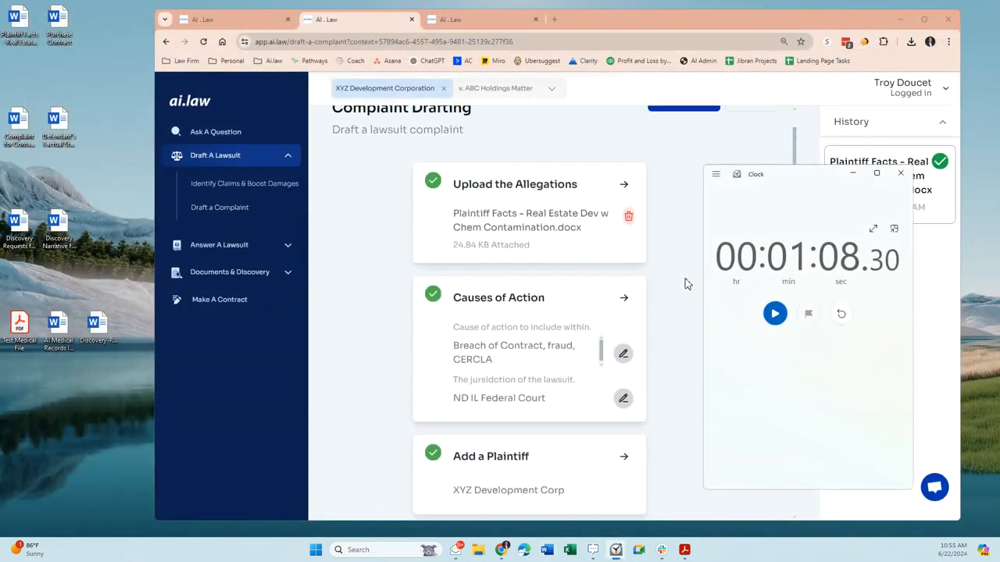
scroll(685, 283, "down", 3)
scroll(684, 281, "down", 2)
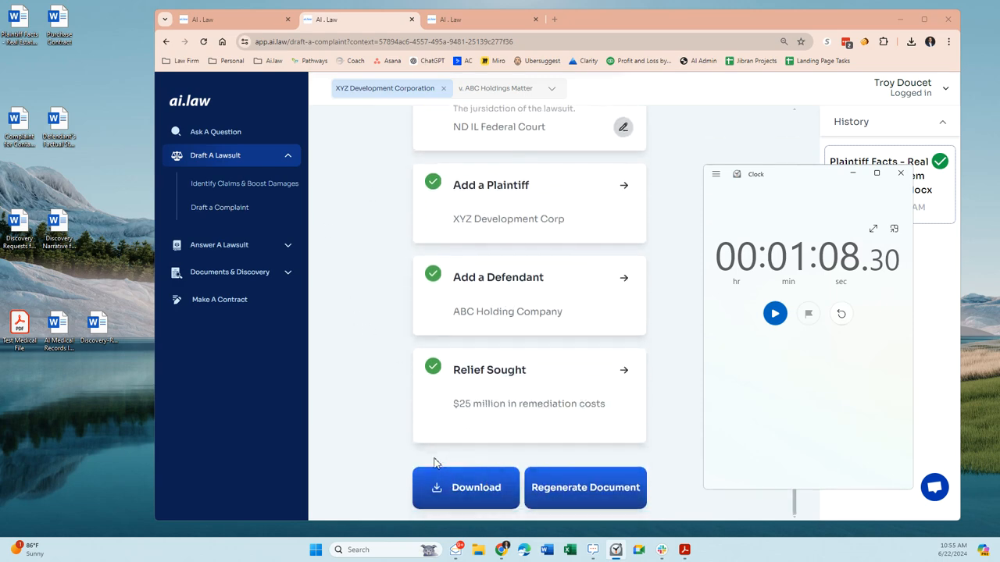
scroll(407, 390, "up", 2)
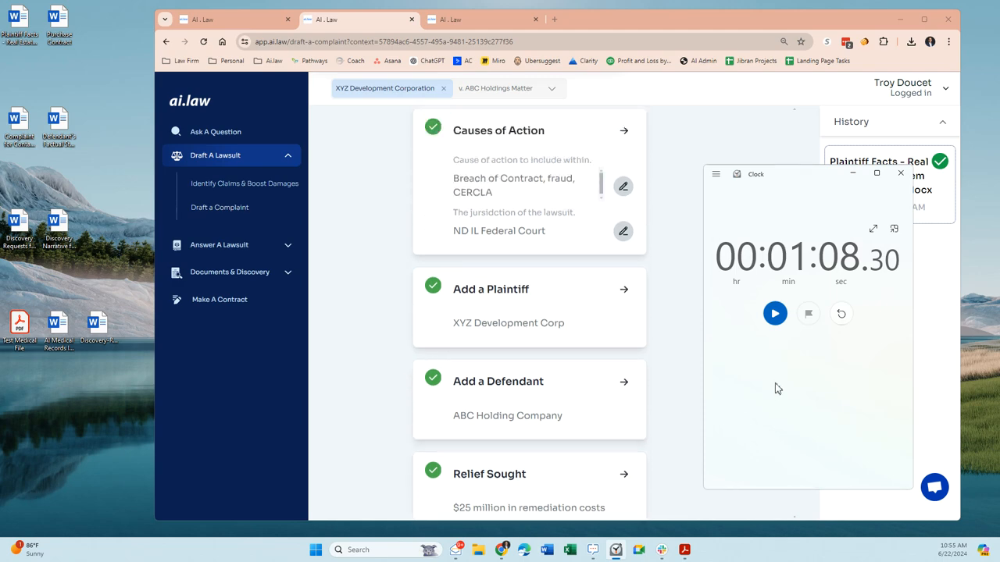
- Show the ai.law tools for answering a lawsuit
mouse_move(688, 556)
left_click(212, 248)
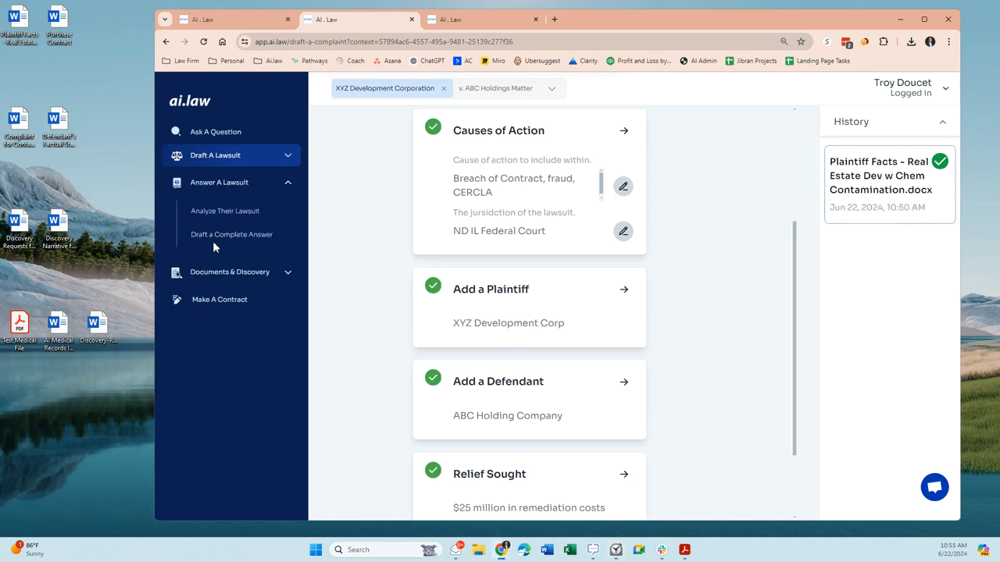